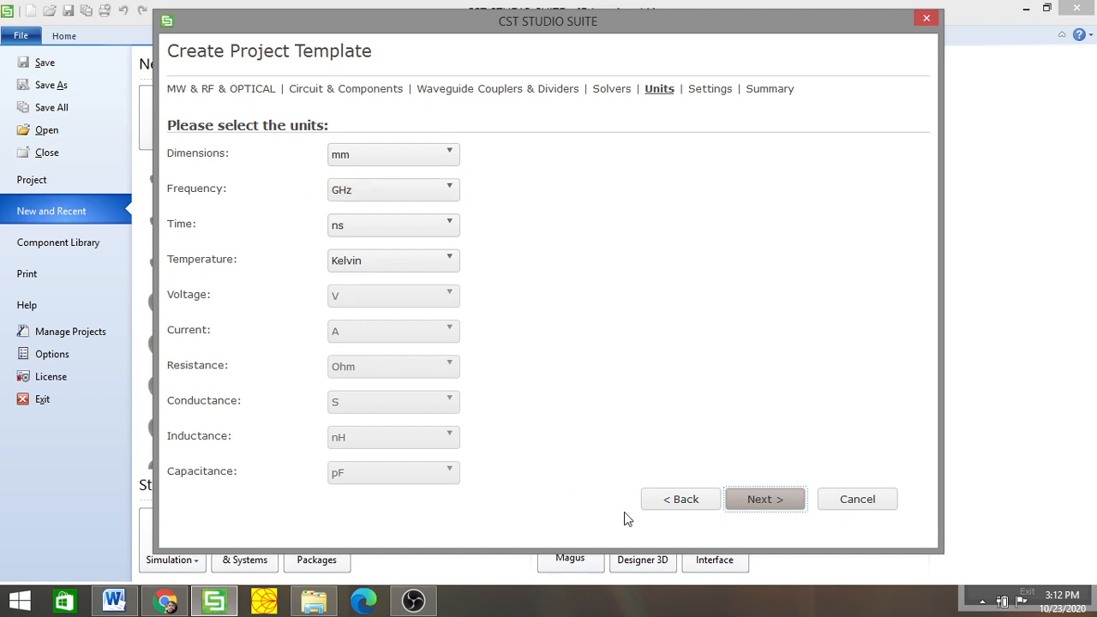
Accept the default template units and set the frequency range from 4 to 7 GHz
left_click(774, 505)
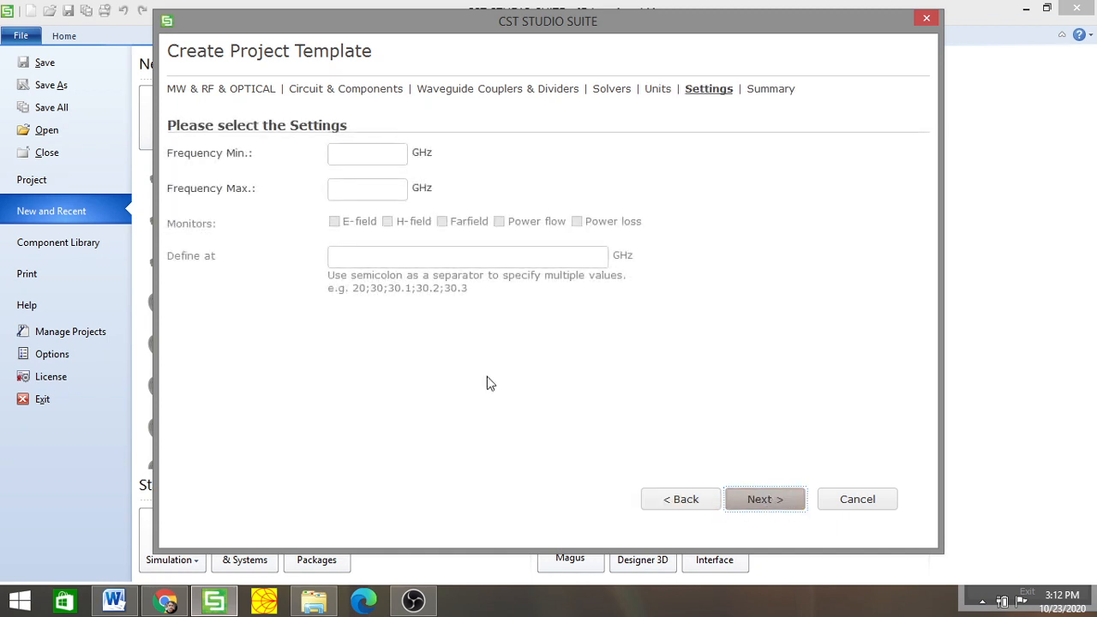
left_click(369, 151)
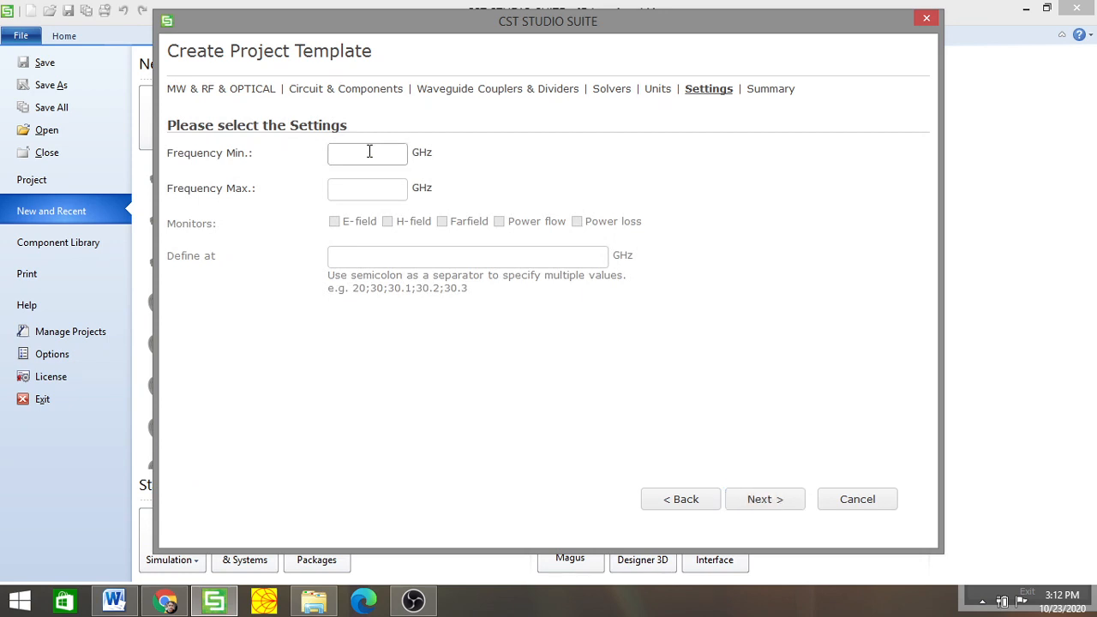
left_click(364, 195)
type("7")
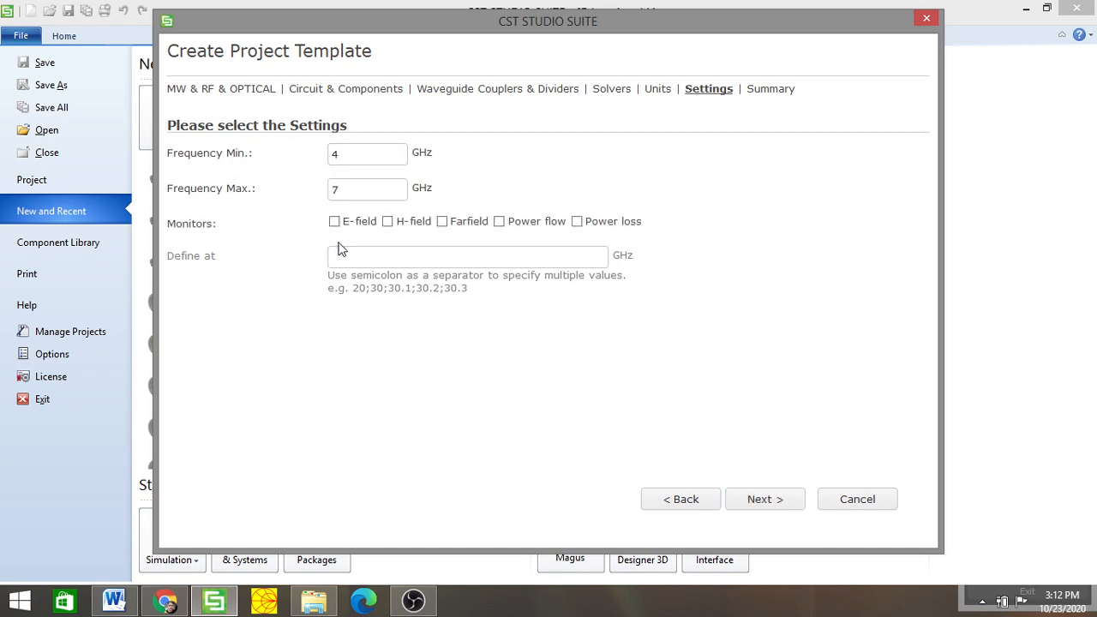
Enable the E-field, H-field and Power flow monitors at 4;5.5;7 GHz and finish creating the project template
left_click(334, 221)
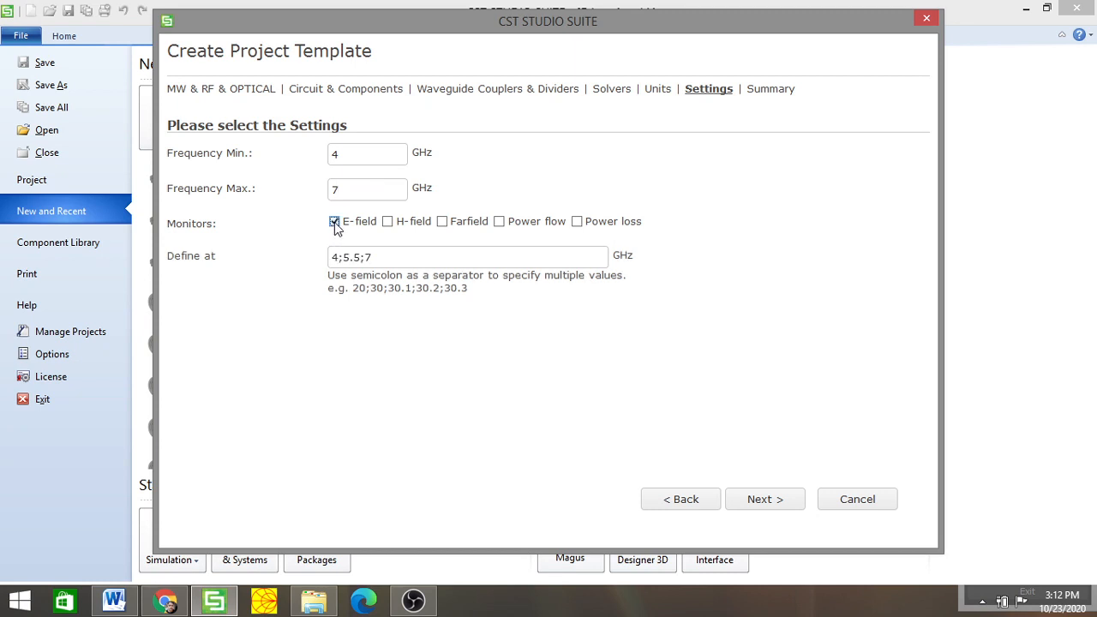
left_click(387, 221)
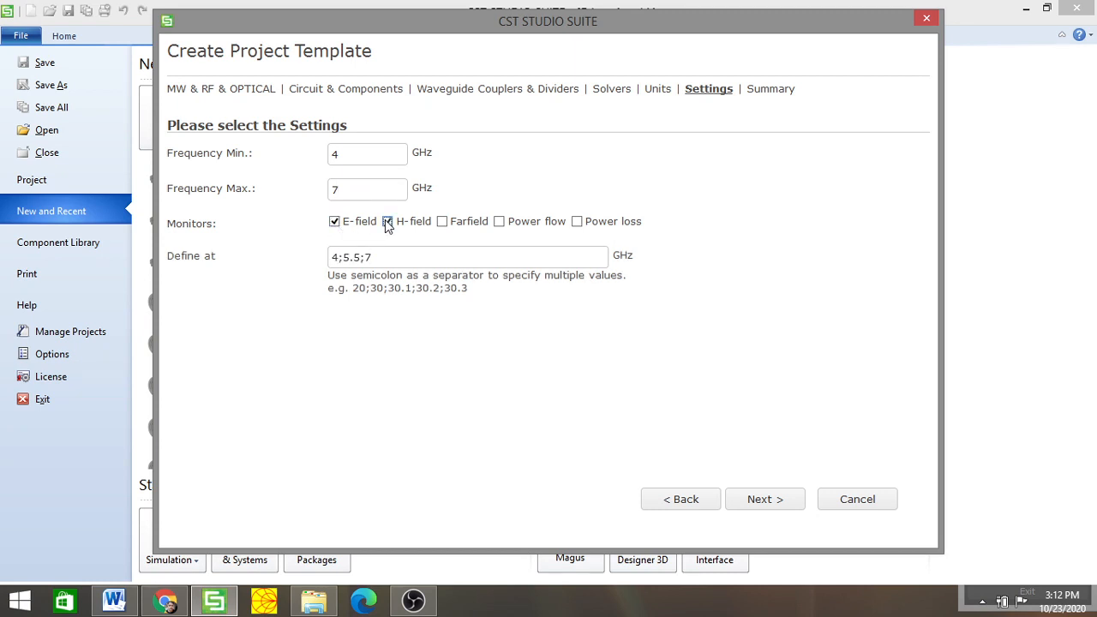
left_click(499, 222)
left_click(756, 504)
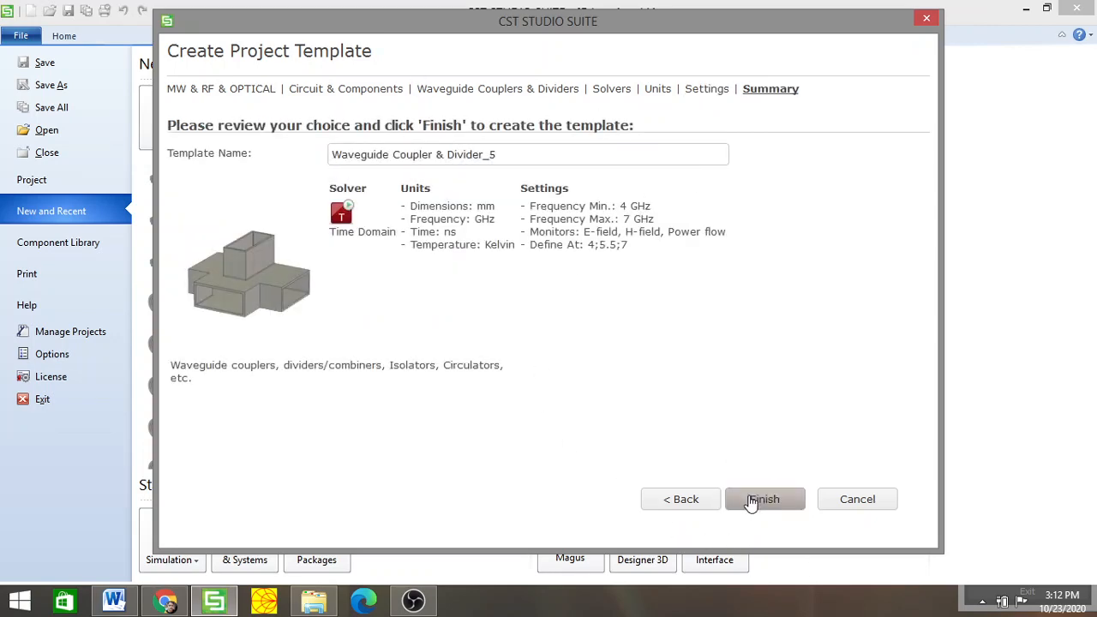
left_click(754, 501)
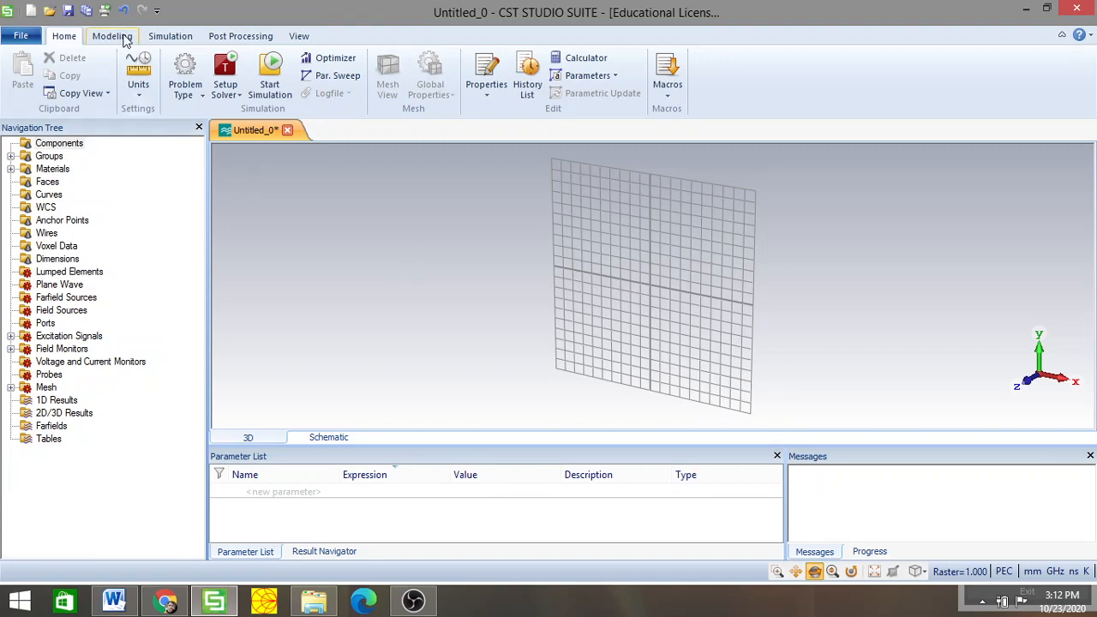
Start a Brick with numeric entry and set its X extent from 0 to 58 mm
left_click(120, 38)
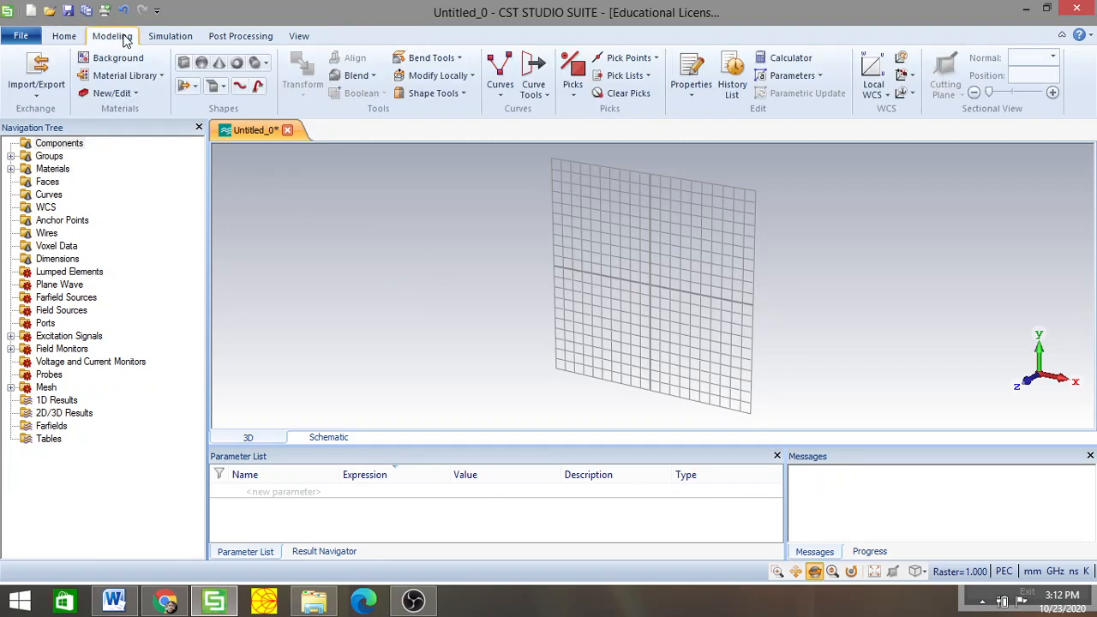
left_click(182, 65)
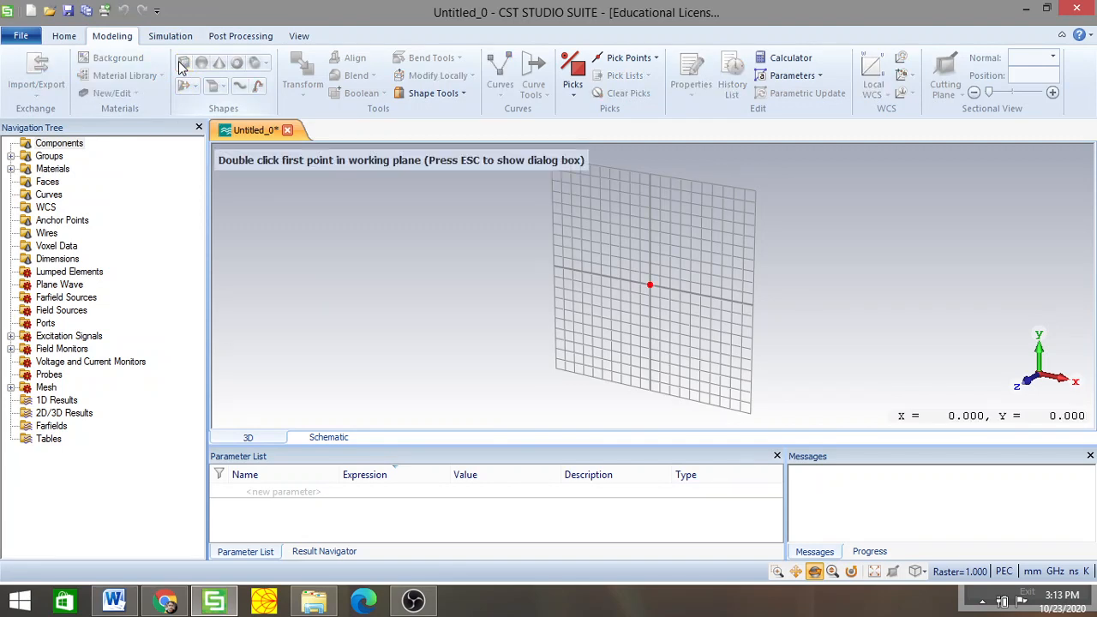
key("Escape")
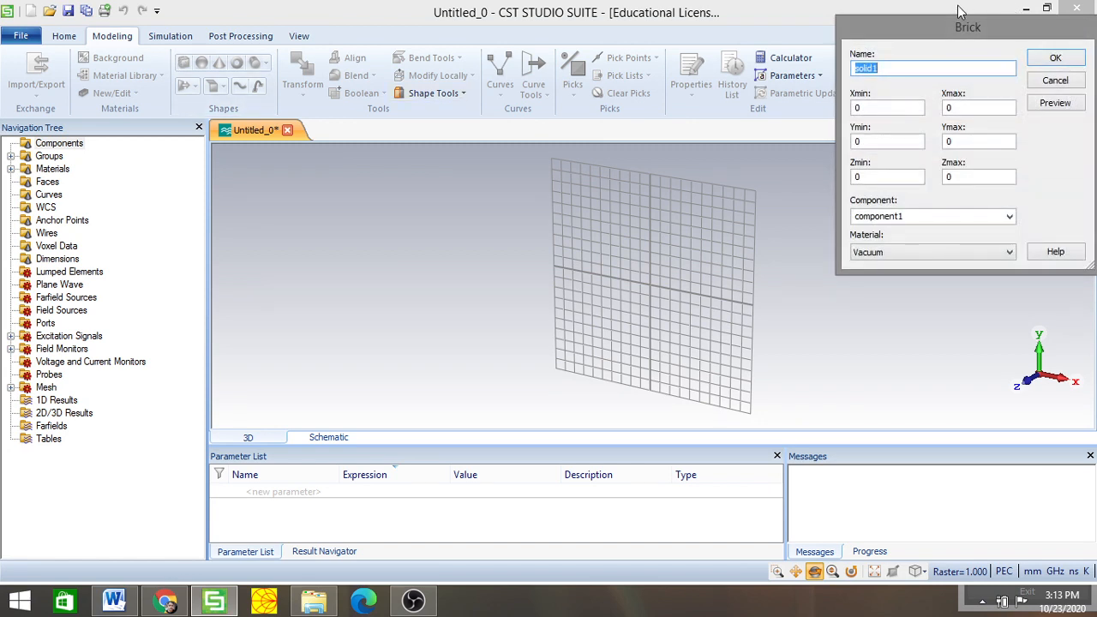
double_click(870, 108)
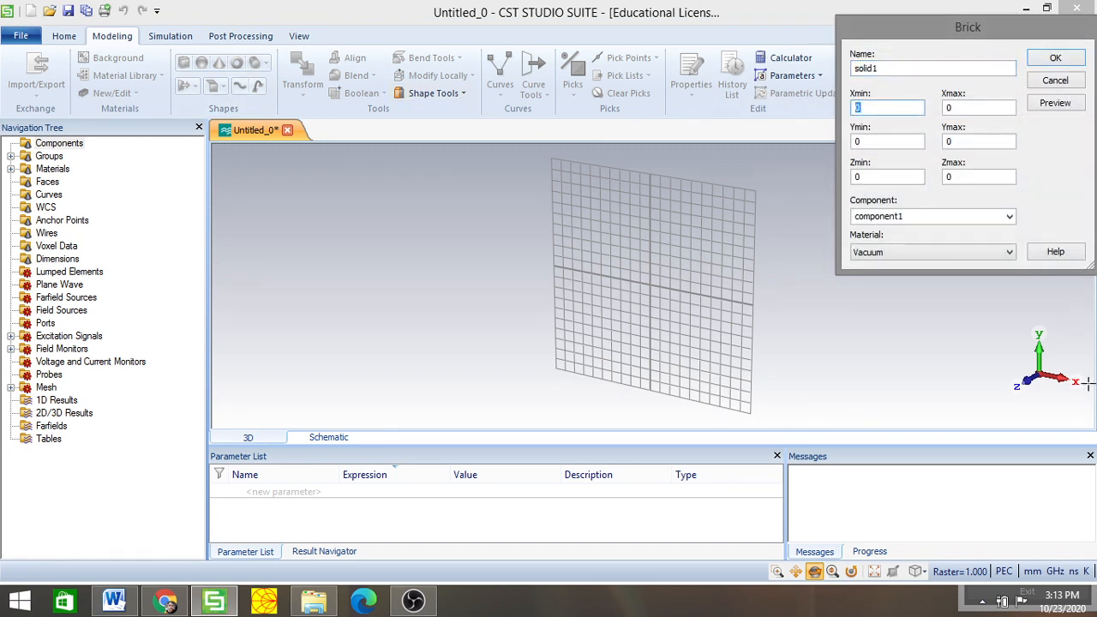
type("0")
key("BackSpace")
left_click(960, 107)
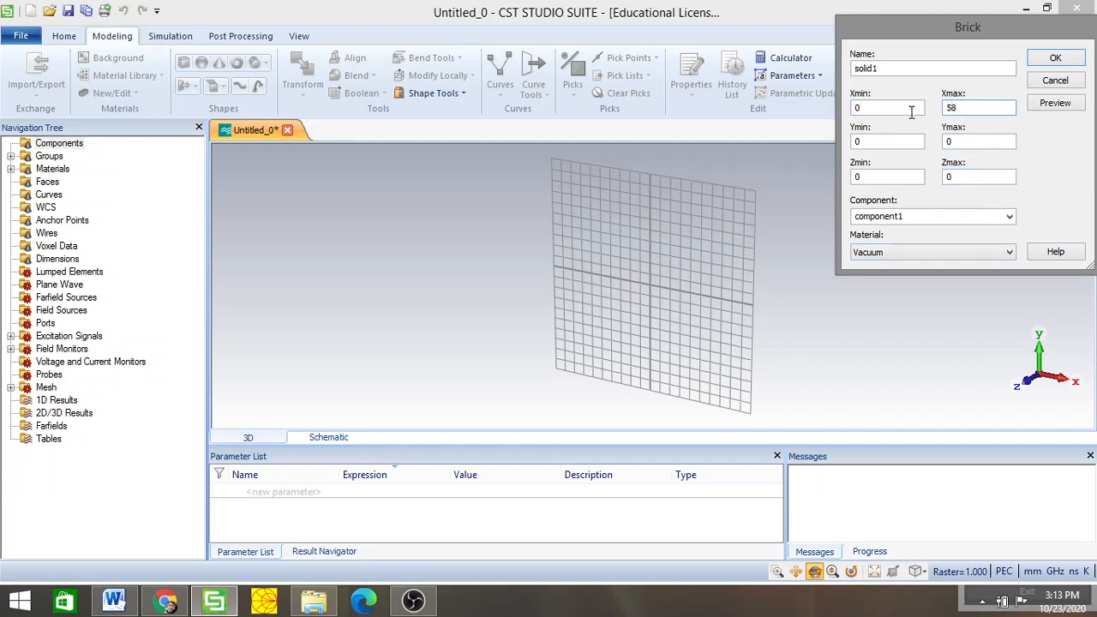
Set the brick's Ymax to 29 and Zmax to 100 mm, preview it, and create the vacuum solid
double_click(944, 142)
type("29")
double_click(855, 176)
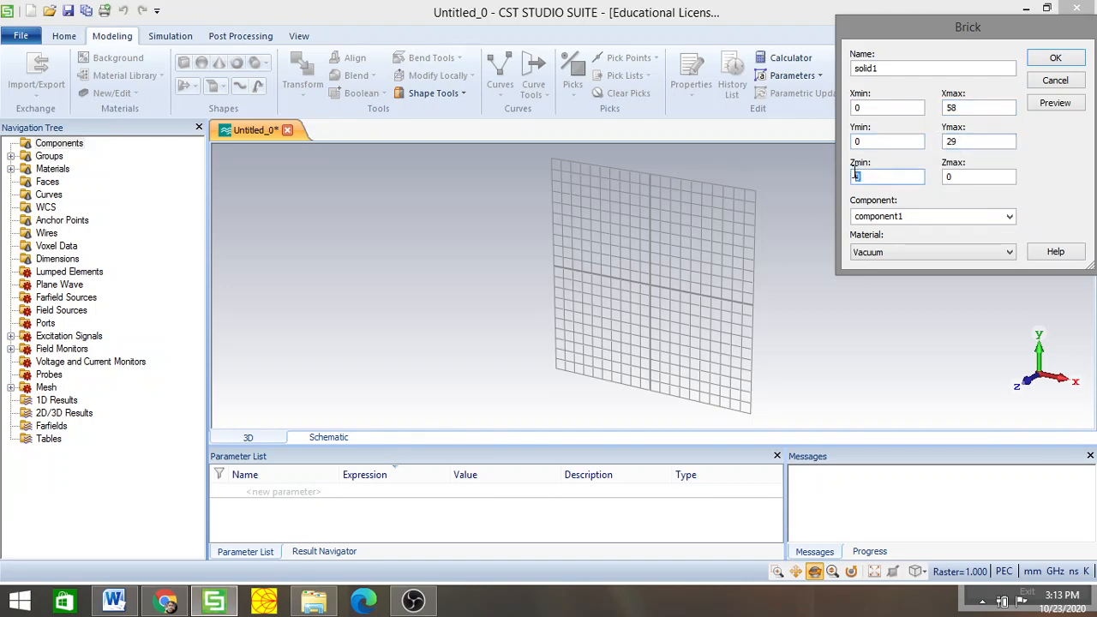
double_click(956, 177)
type("100")
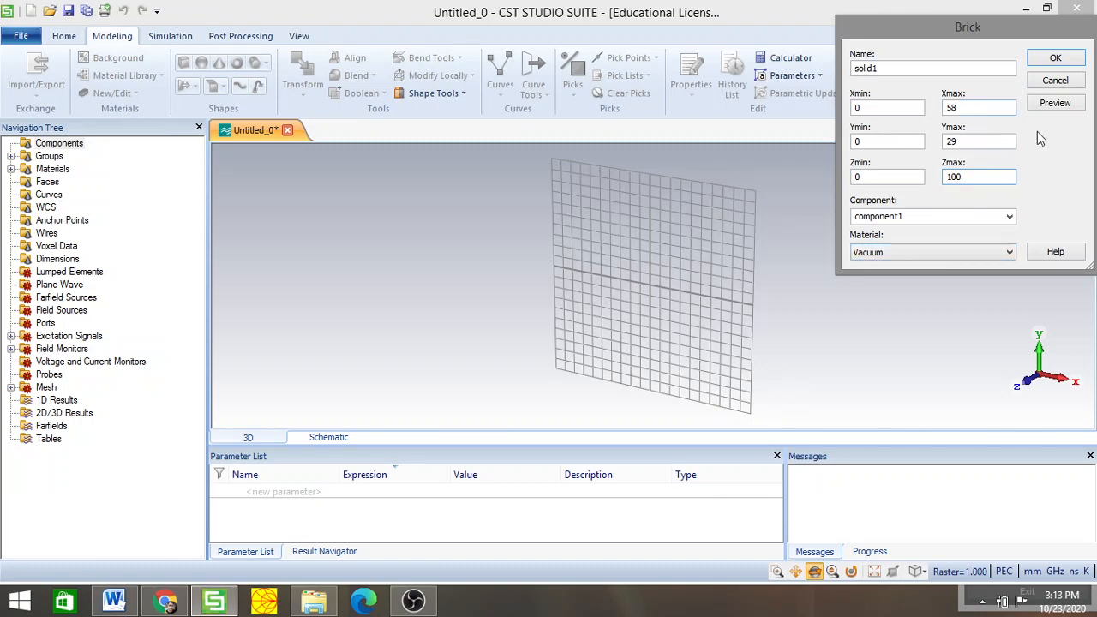
left_click(1047, 101)
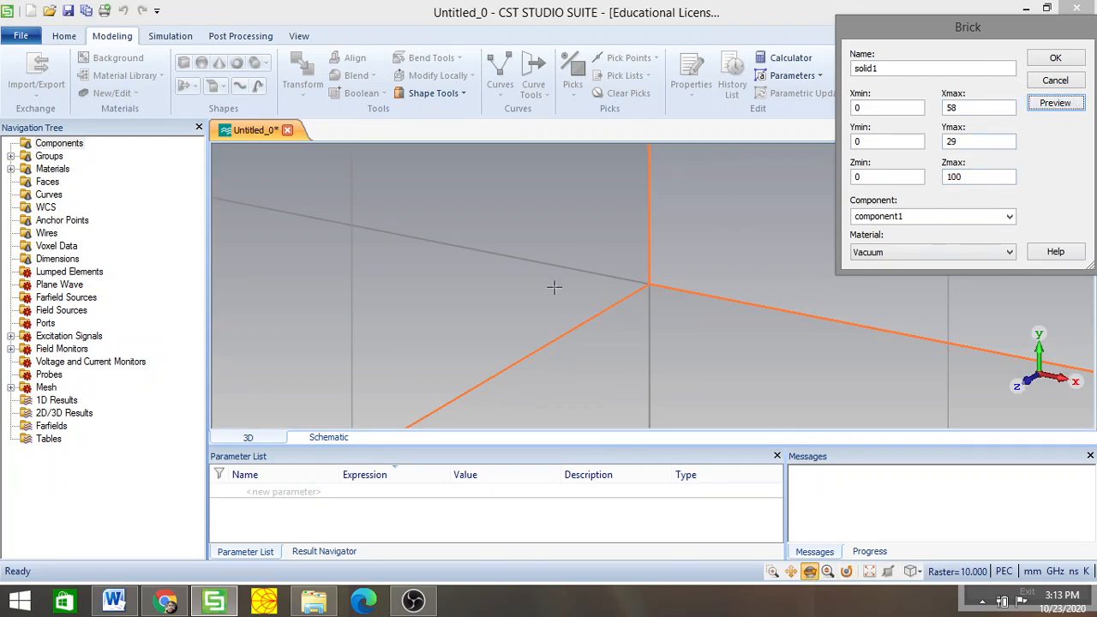
left_click(870, 576)
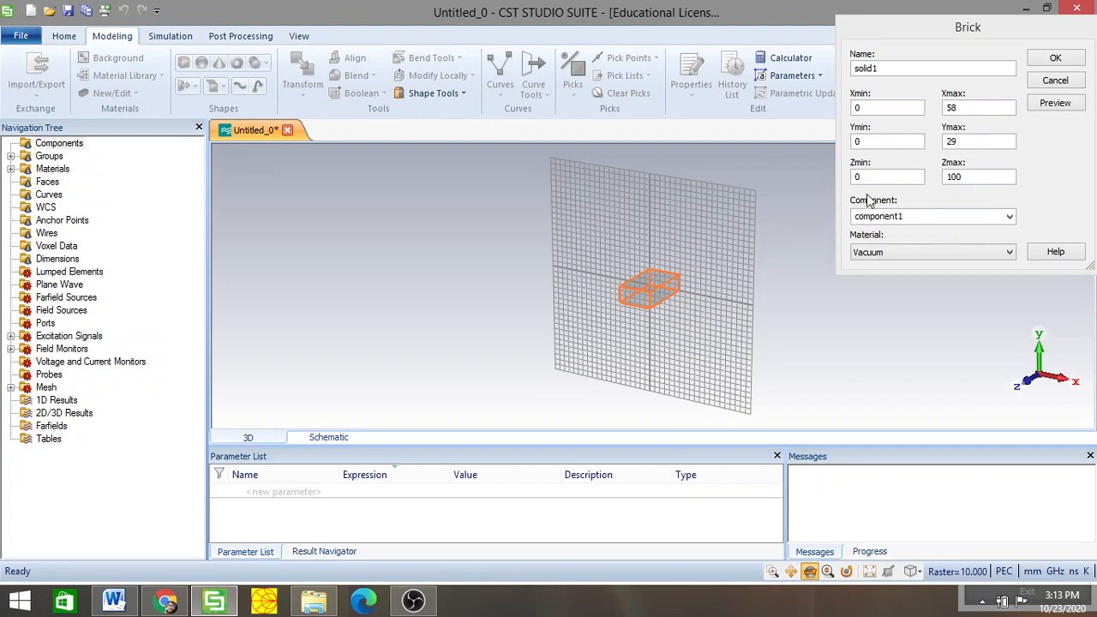
left_click(1039, 62)
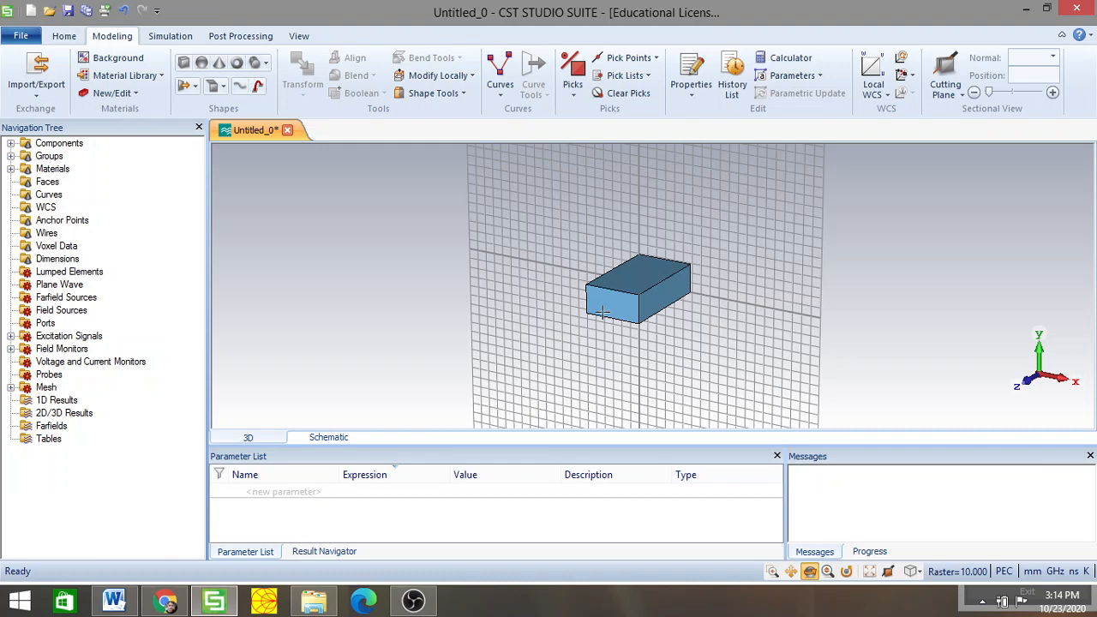
Pick the brick's front end face at z = 100 and create waveguide port 1 there with 2 modes
left_click(573, 69)
left_click(603, 298)
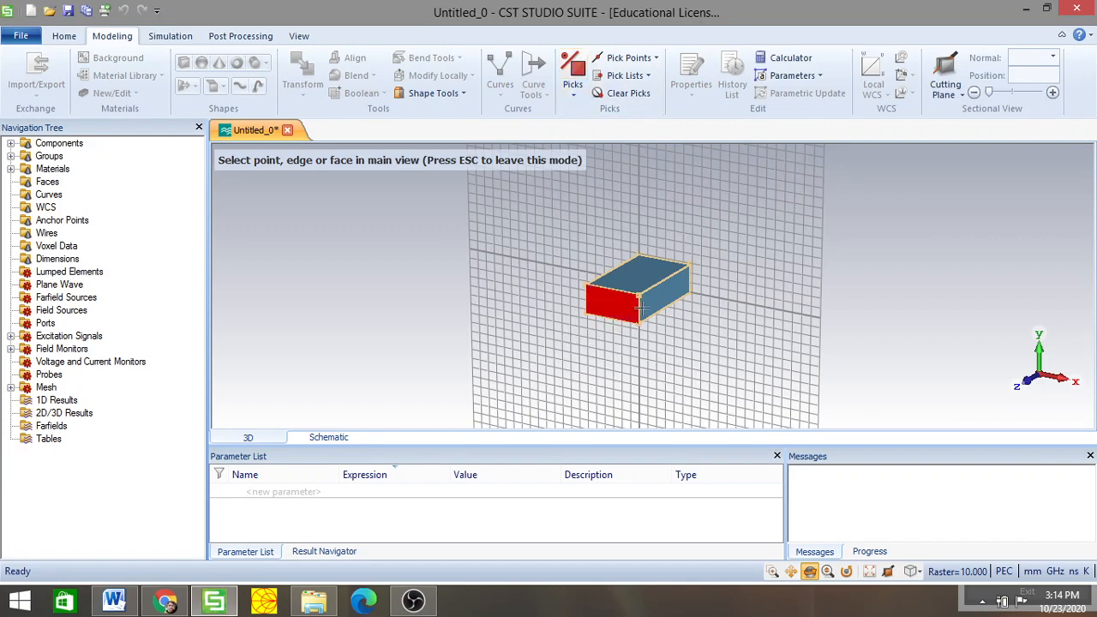
double_click(603, 298)
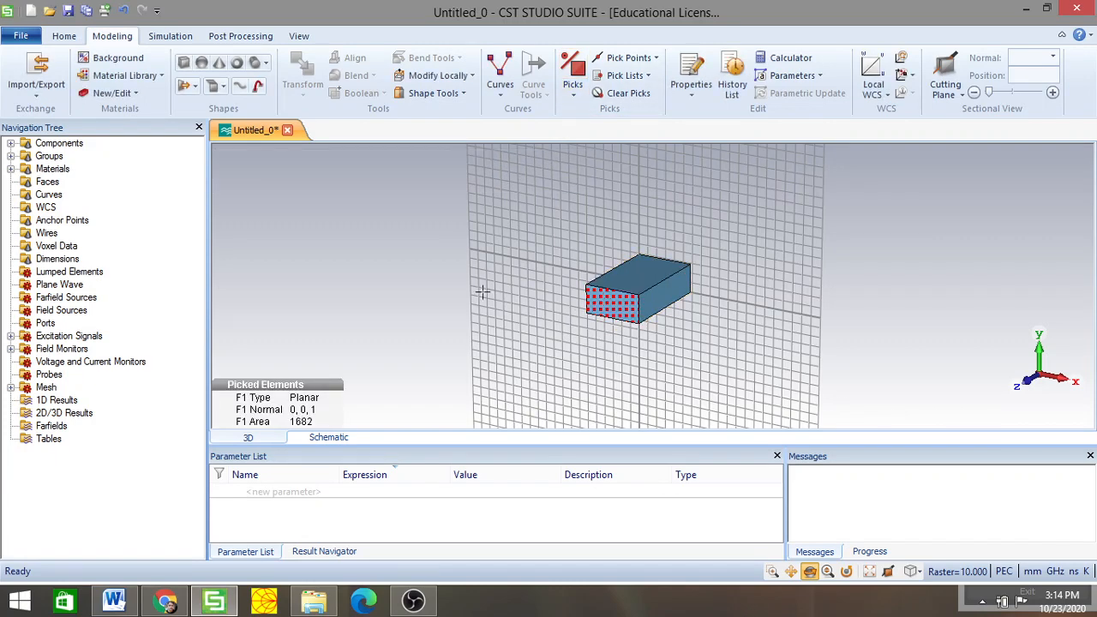
left_click(167, 36)
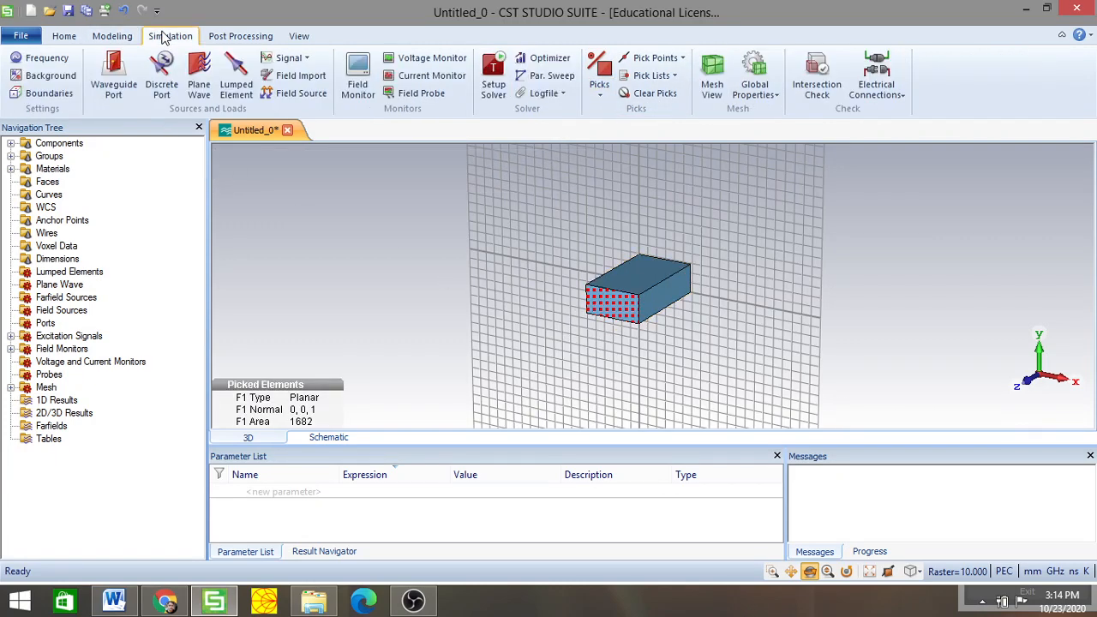
left_click(114, 75)
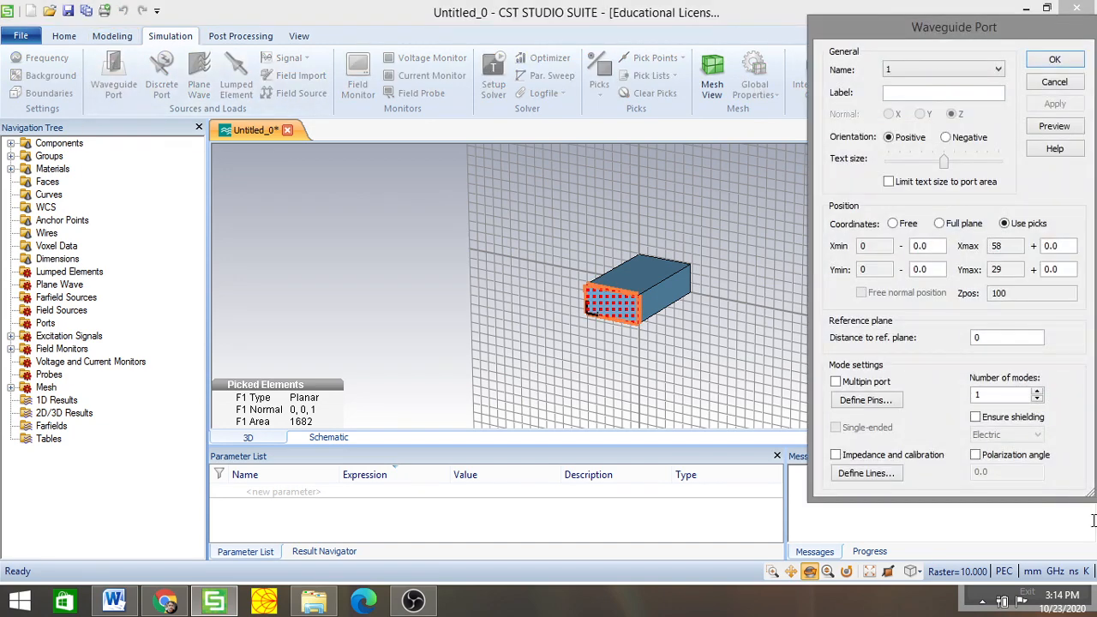
left_click(1037, 391)
left_click(1040, 62)
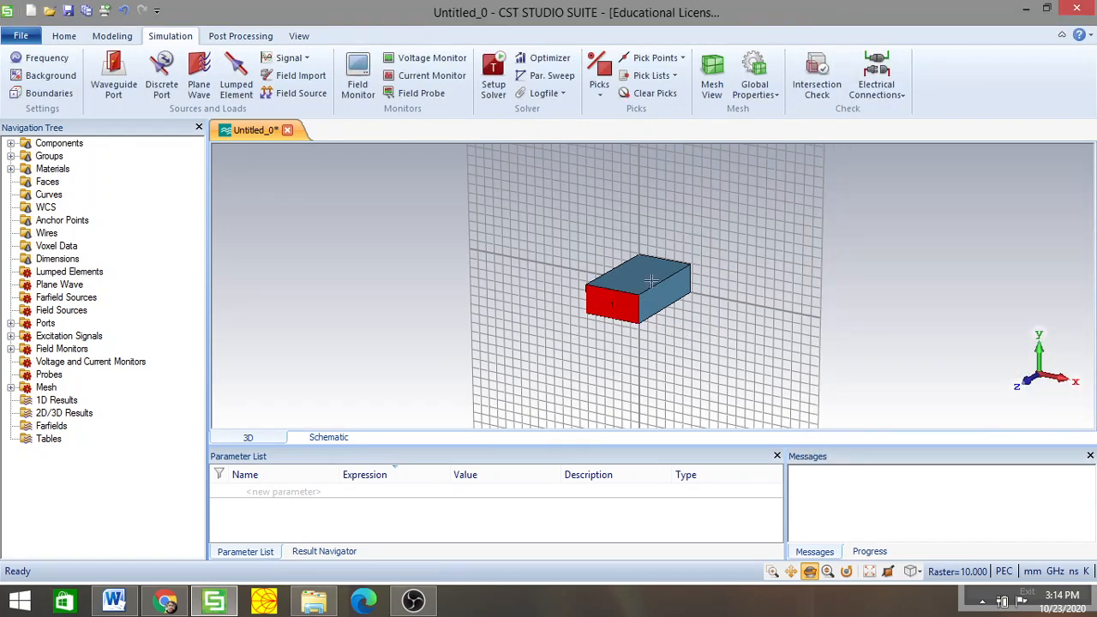
Pick the brick's opposite end face at z = 0 and create waveguide port 2 there with 2 modes
left_click_drag(673, 310, 191, 271)
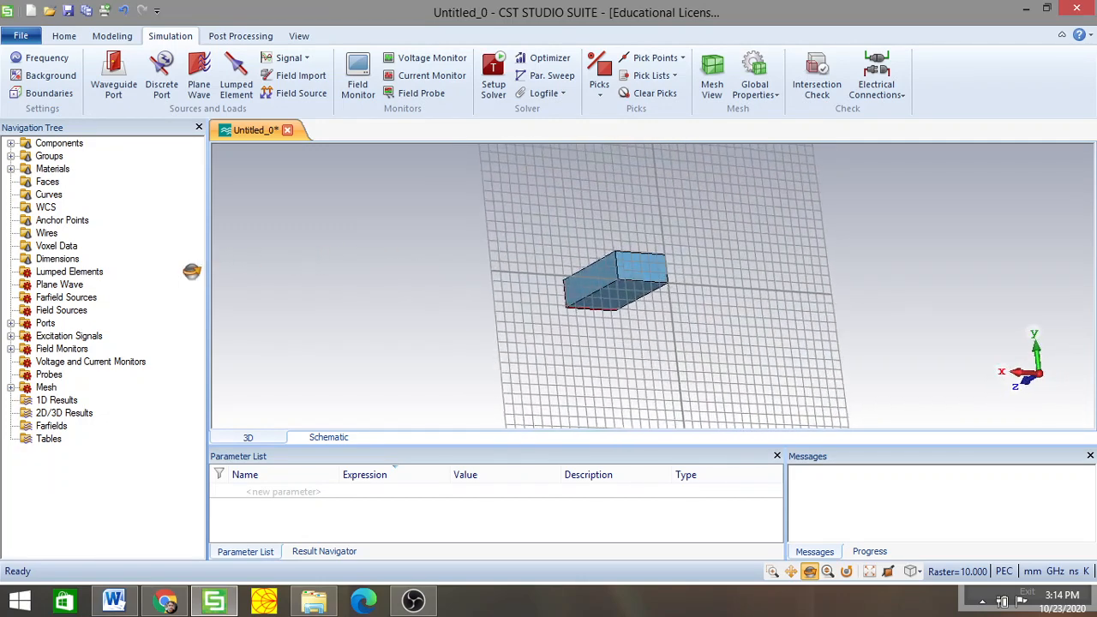
left_click_drag(664, 316, 653, 370)
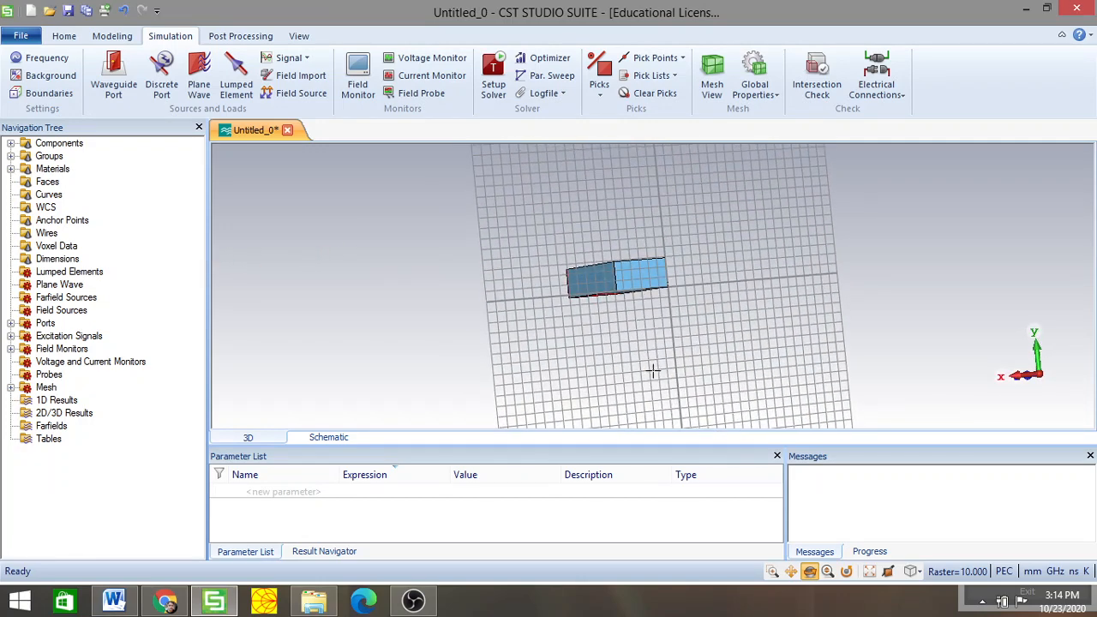
left_click(109, 75)
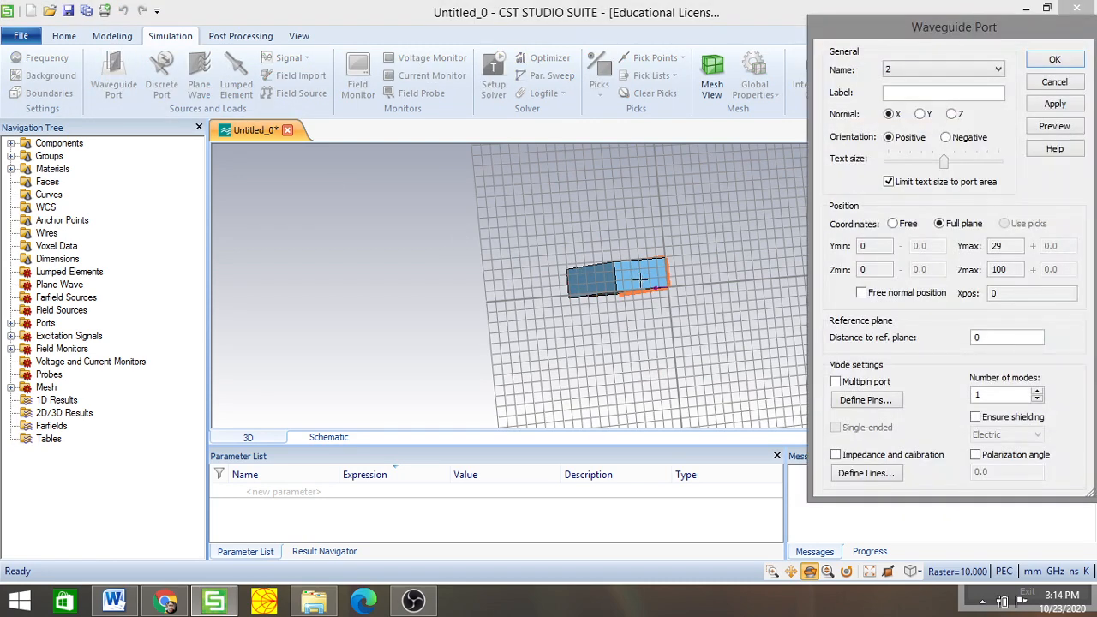
left_click(1063, 86)
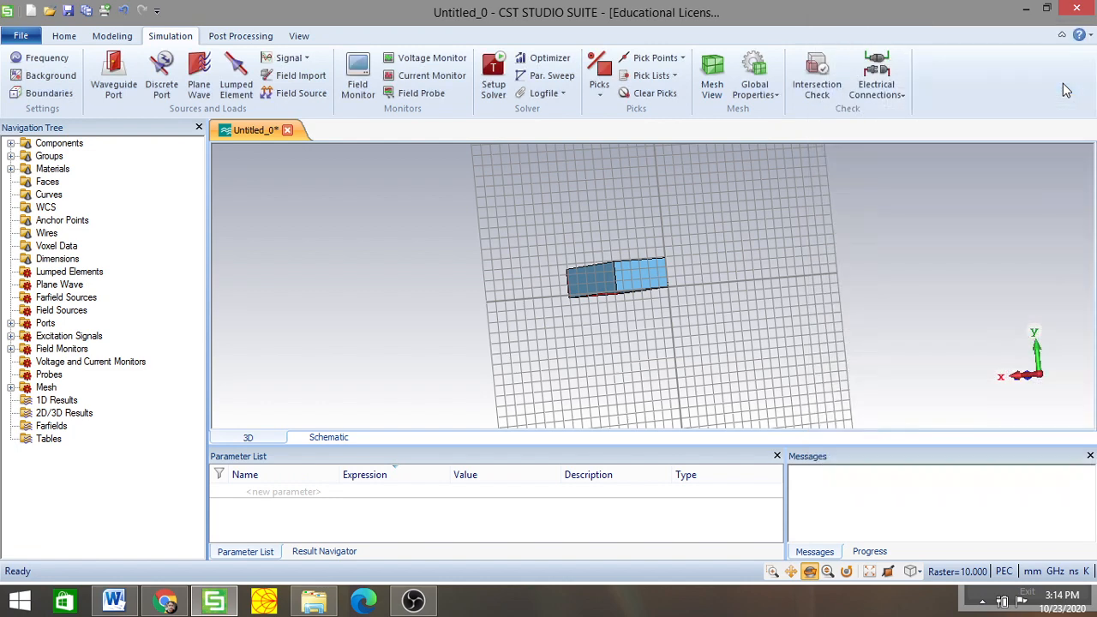
left_click(599, 75)
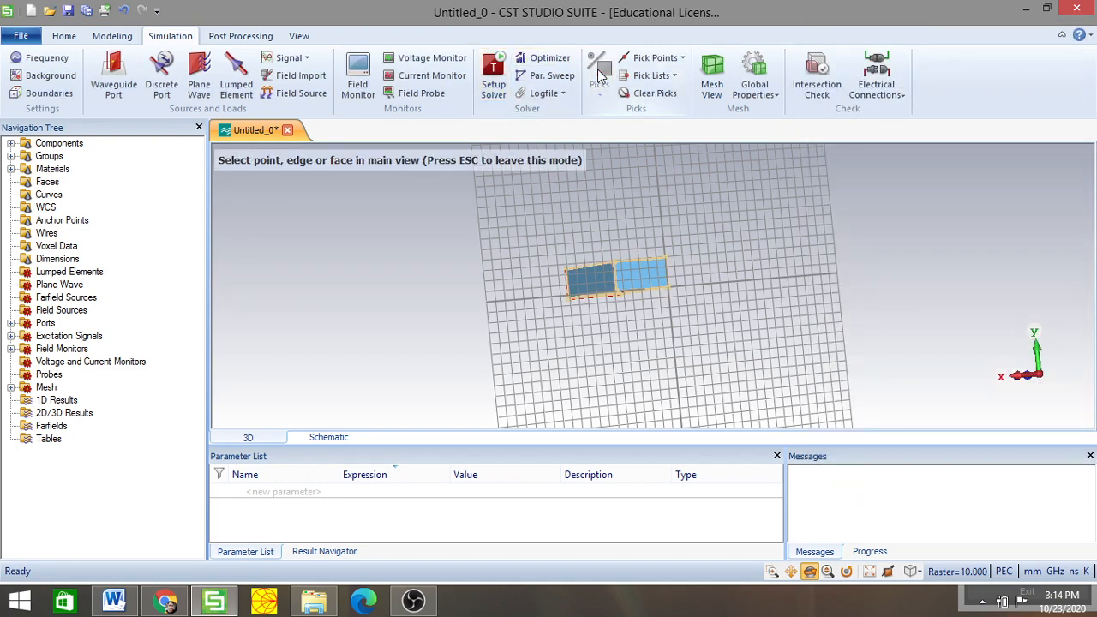
left_click(638, 273)
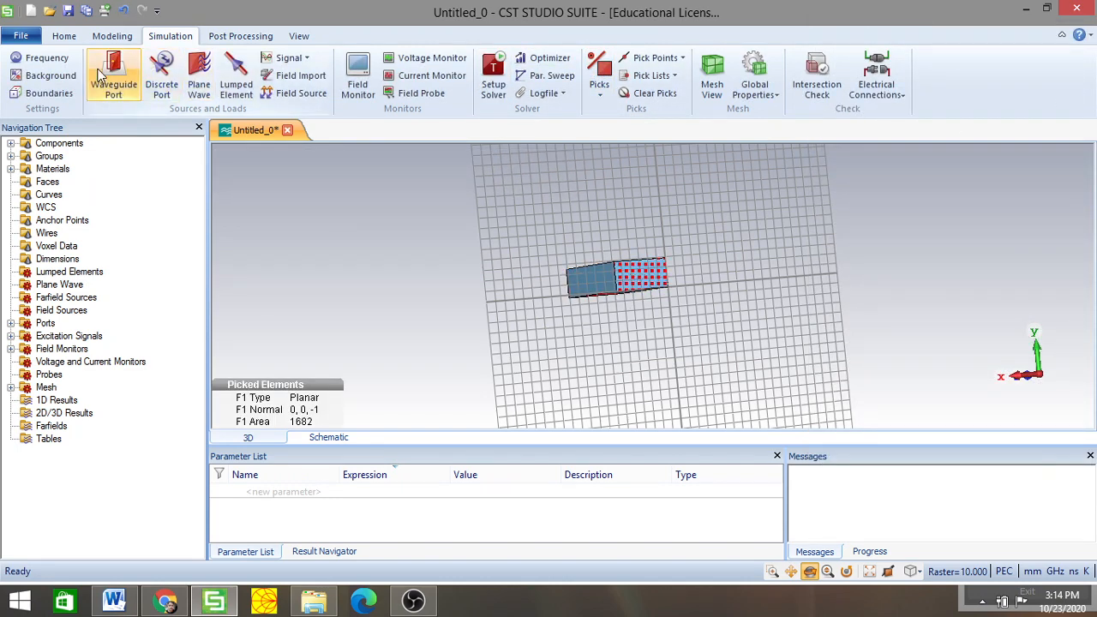
left_click(102, 76)
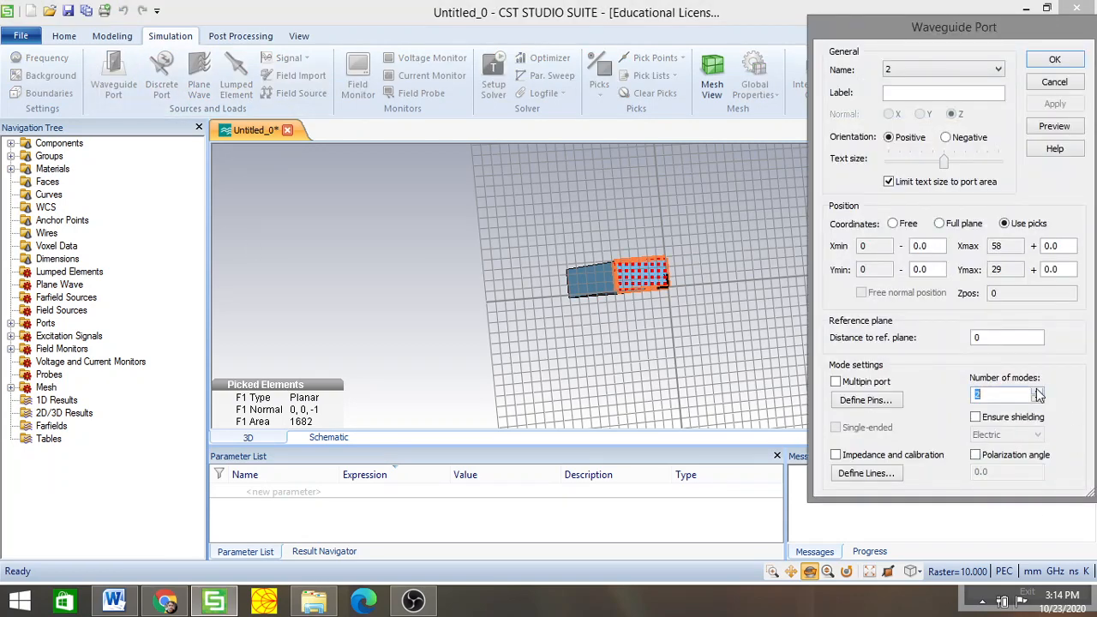
left_click(1052, 58)
Start the Time Domain solver with its default settings, exciting all ports and all modes
left_click_drag(639, 352, 1089, 382)
left_click_drag(647, 315, 710, 286)
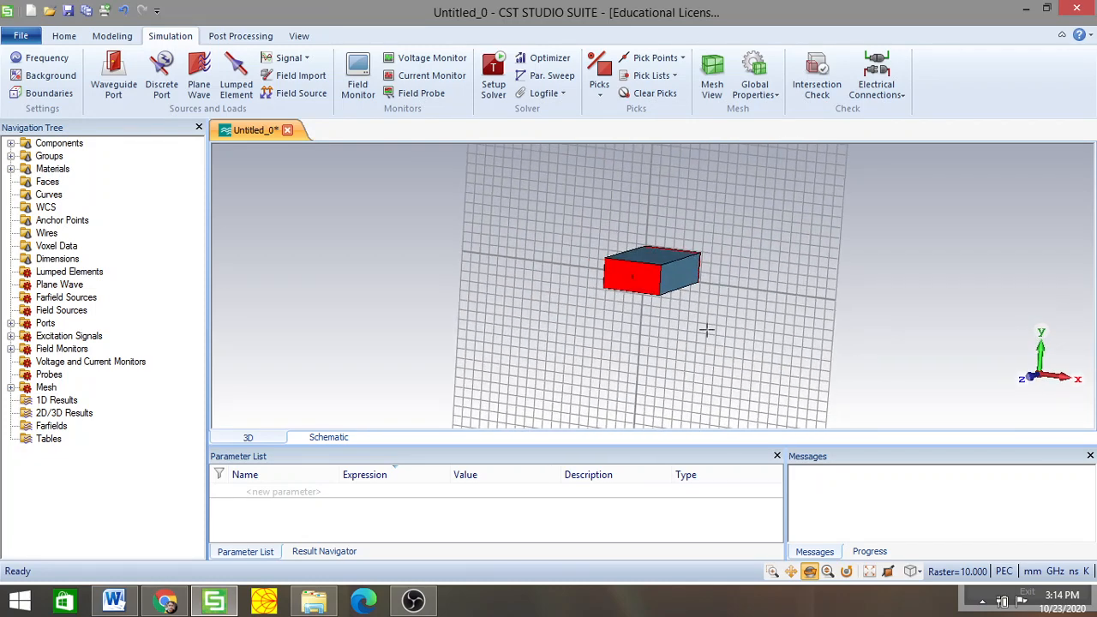
left_click_drag(706, 330, 628, 340)
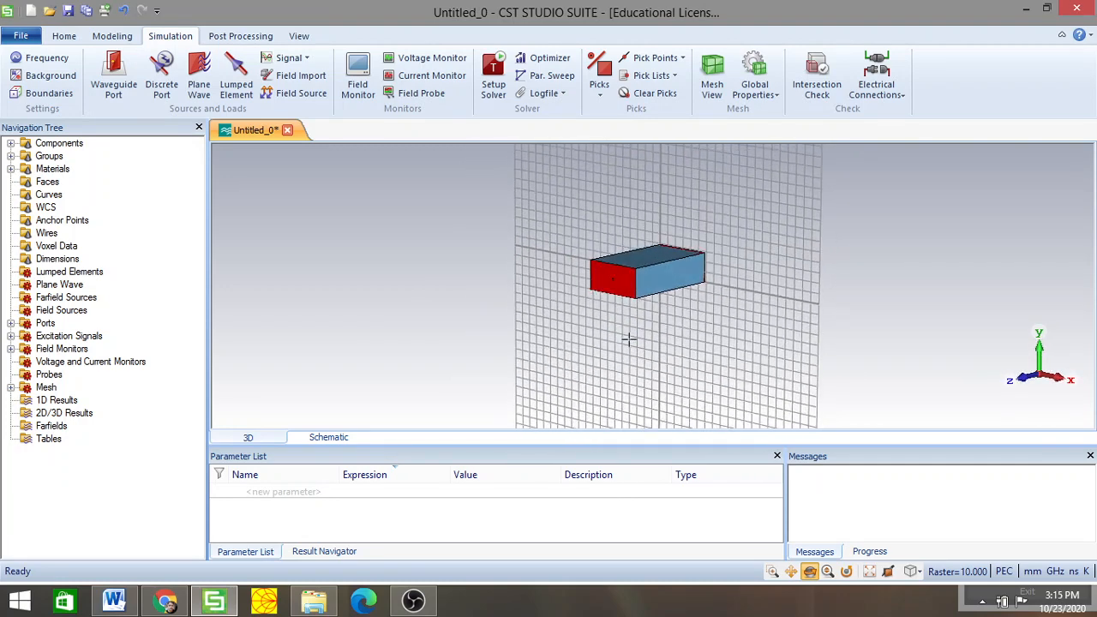
left_click(494, 76)
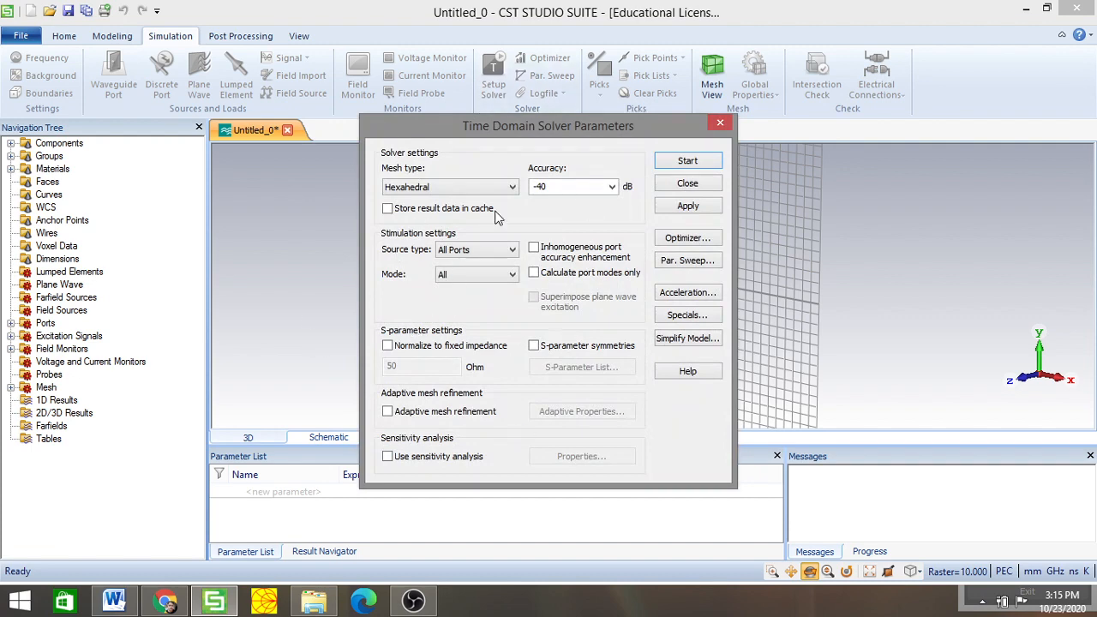
left_click(687, 161)
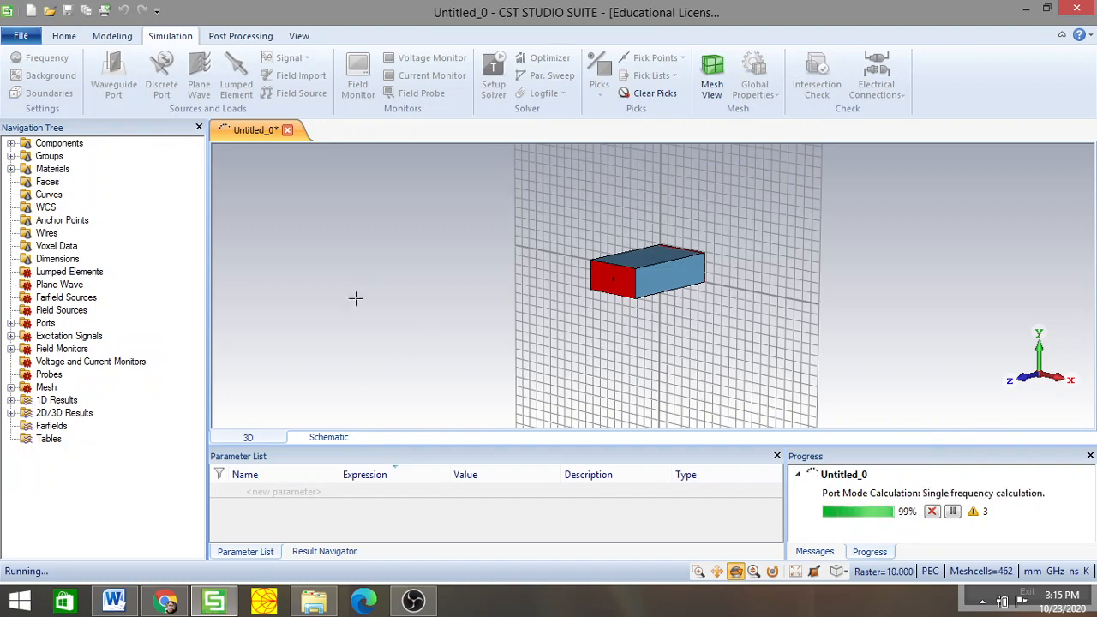
Expand the component and port entries of the model tree to look at the solid and the two ports
left_click(11, 144)
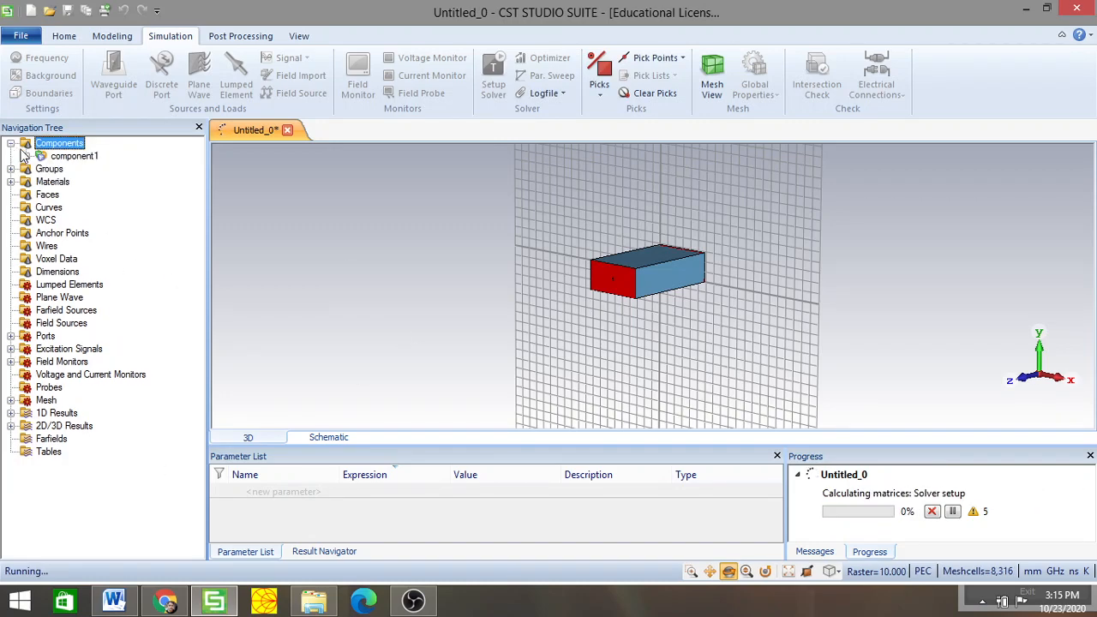
left_click(26, 156)
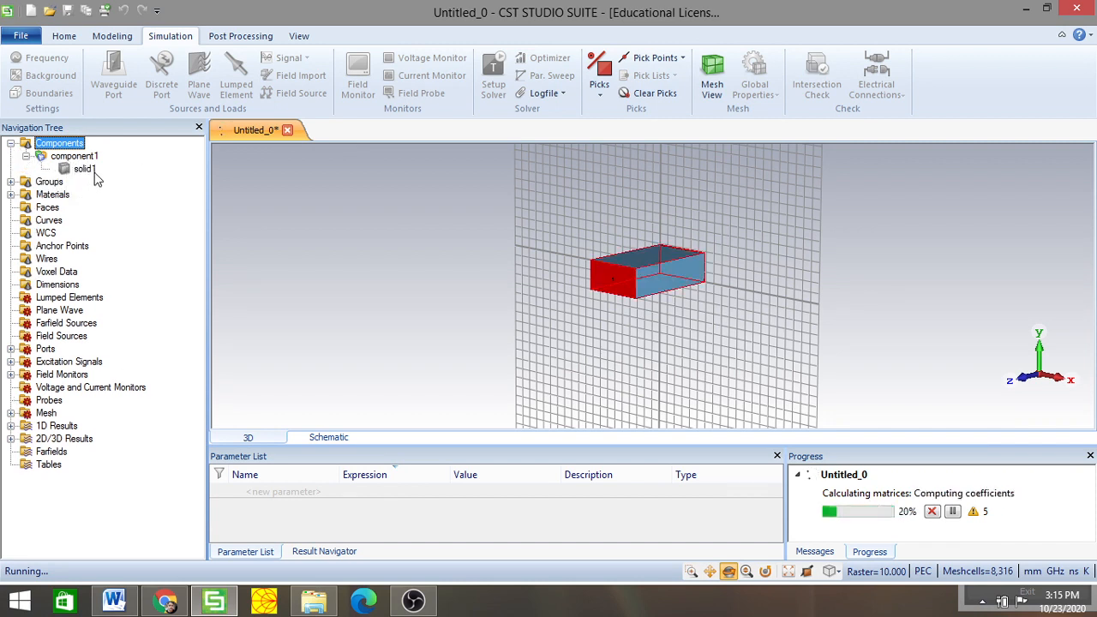
left_click(11, 350)
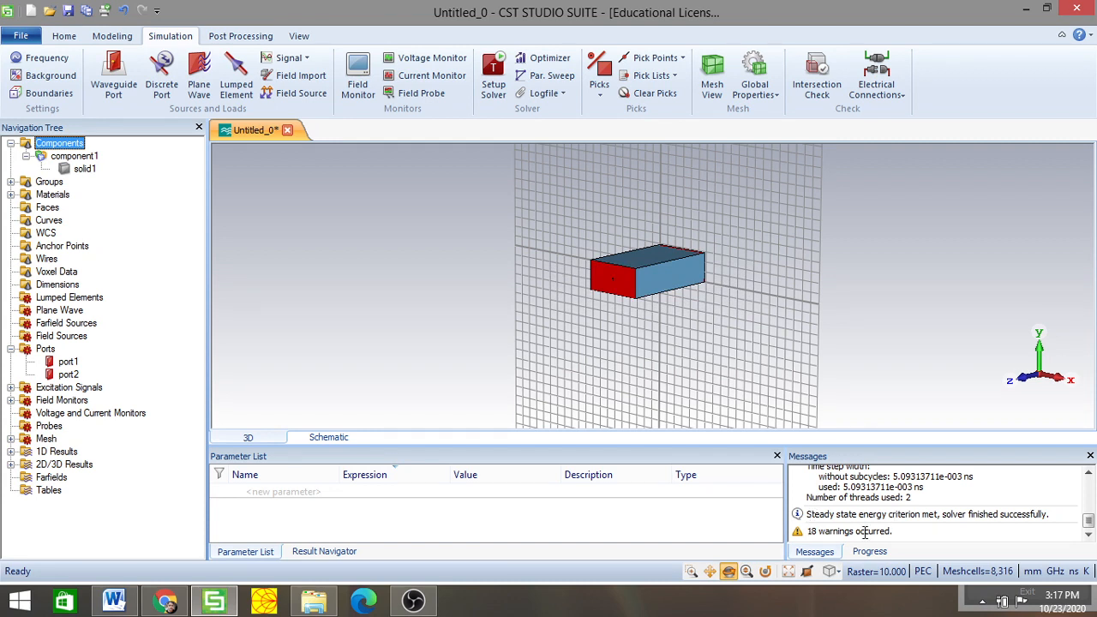
Plot the port signals i1(1) and o2(1),1(1) together from the 1D results
left_click(10, 452)
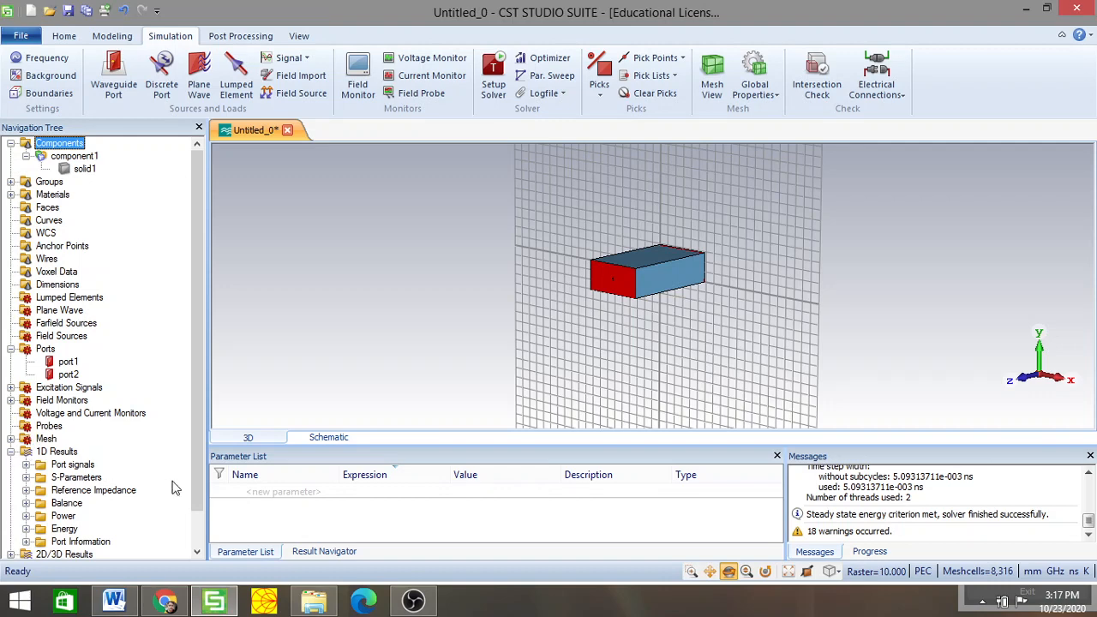
left_click(27, 466)
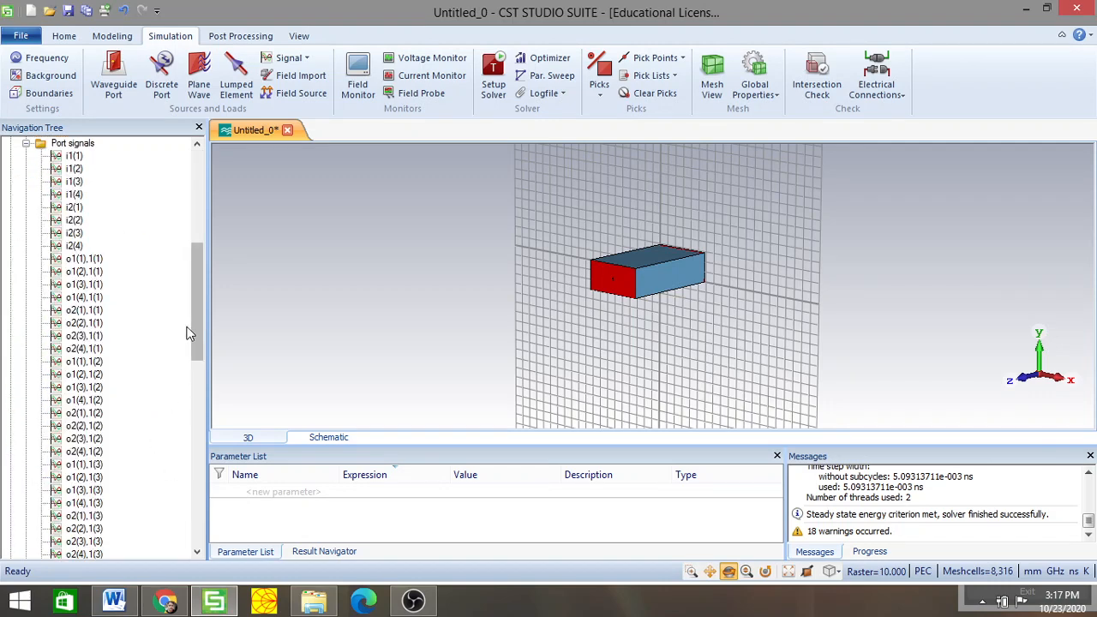
left_click_drag(197, 300, 229, 260)
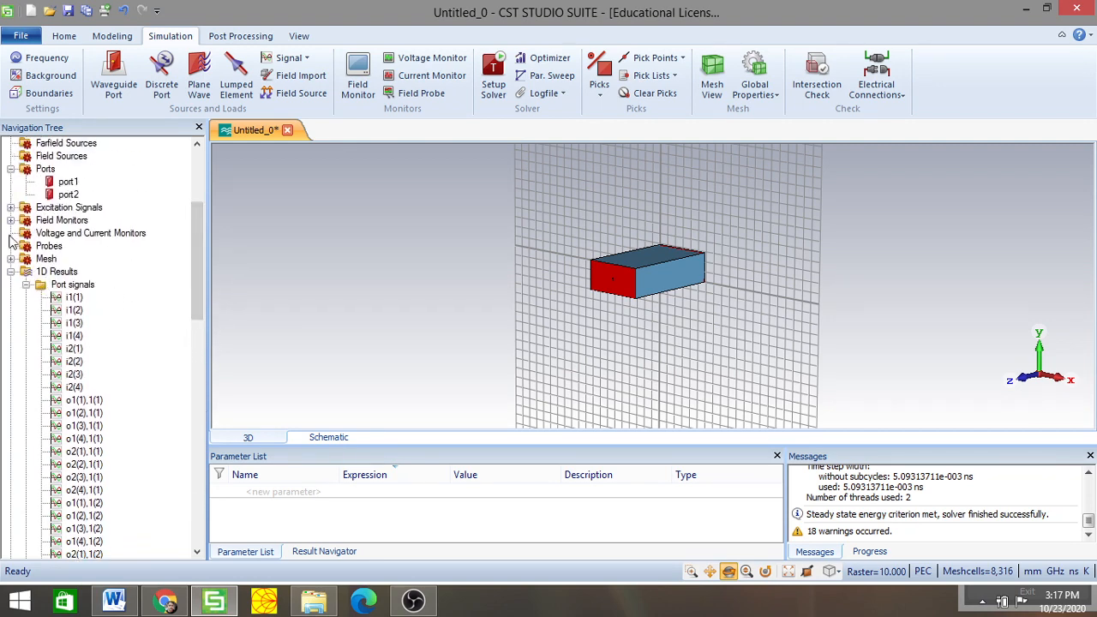
left_click(75, 298)
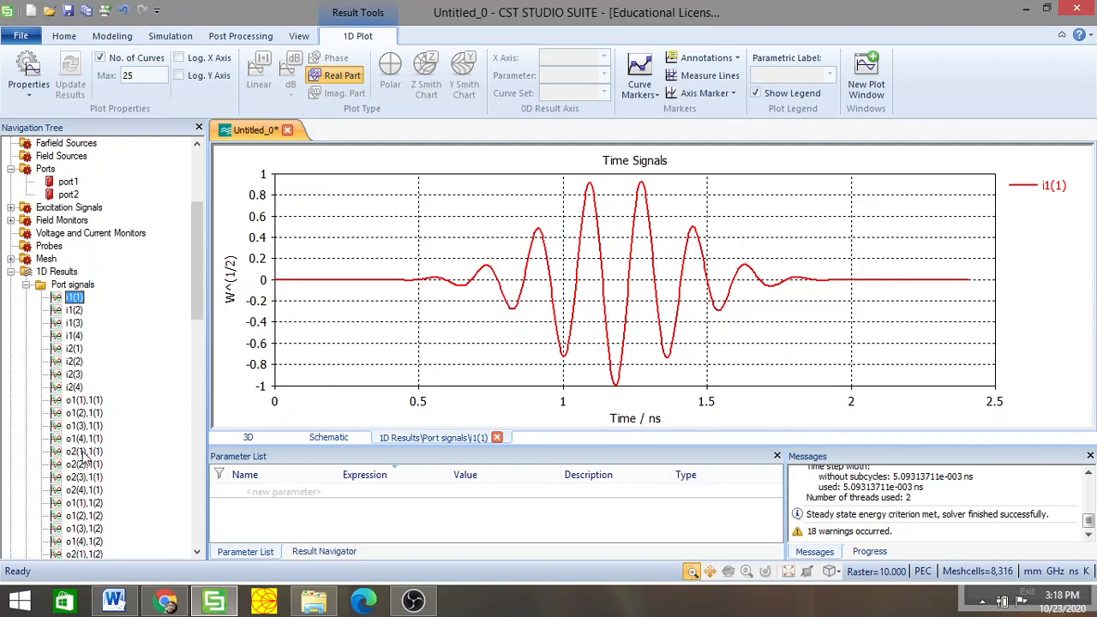
left_click(84, 454, "ctrl")
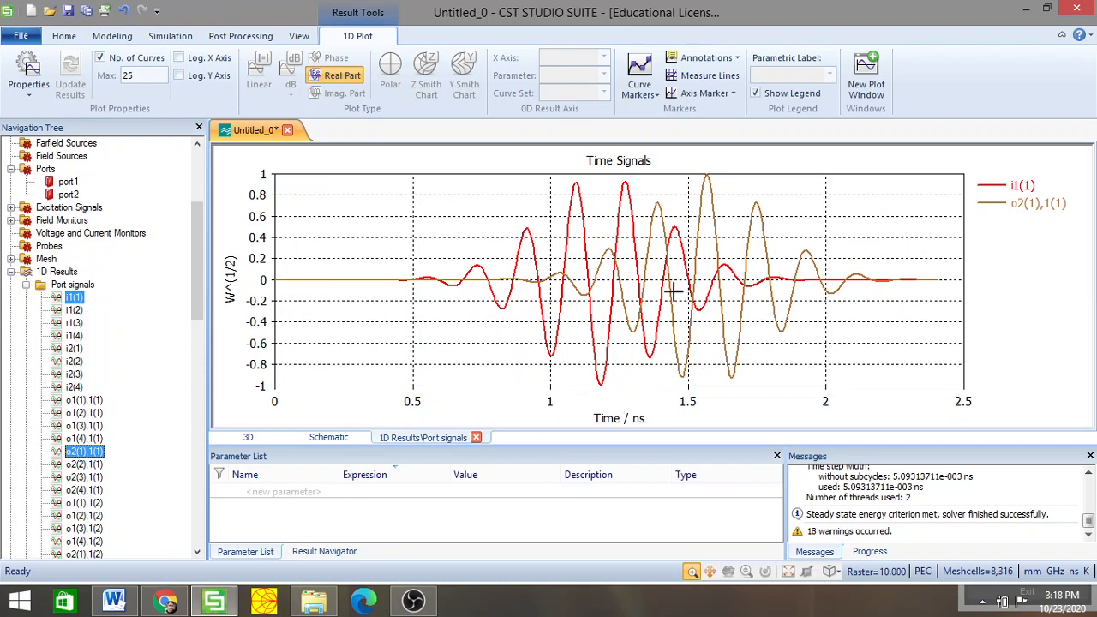
Show the axis marker on the time-signal plot and move it to about 0.56 ns, then about 0.96 ns
left_click(687, 87)
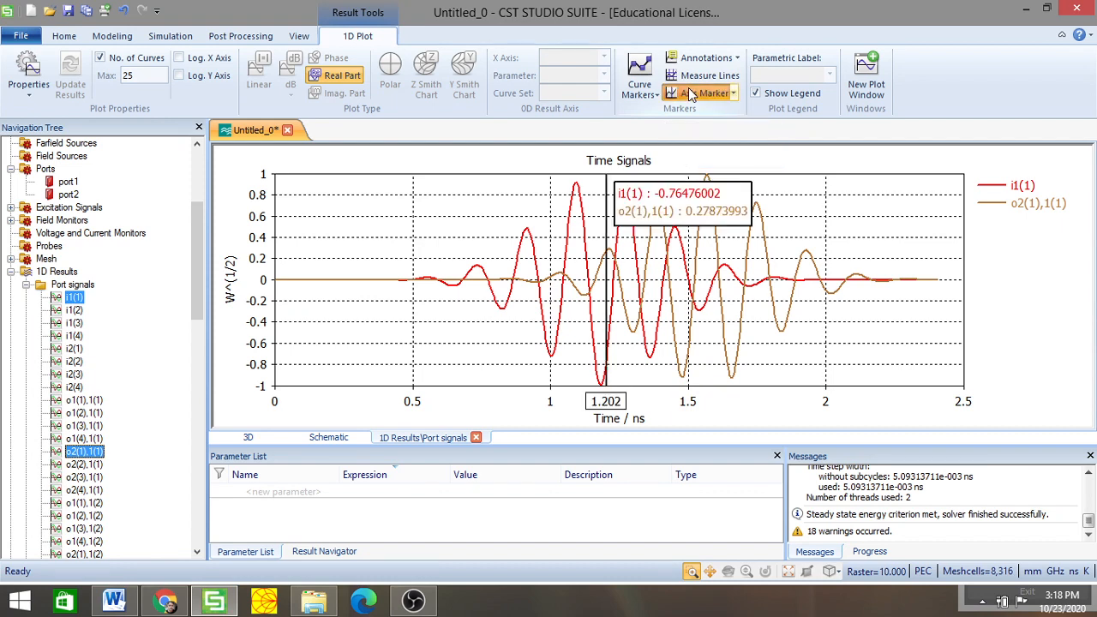
left_click_drag(606, 290, 431, 318)
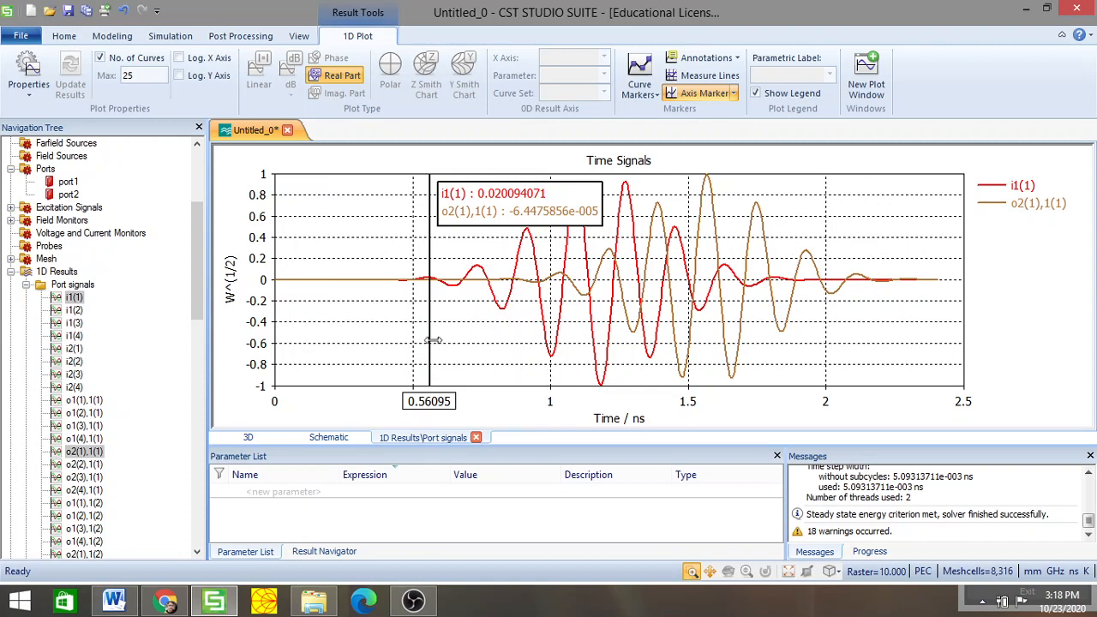
left_click_drag(432, 340, 541, 357)
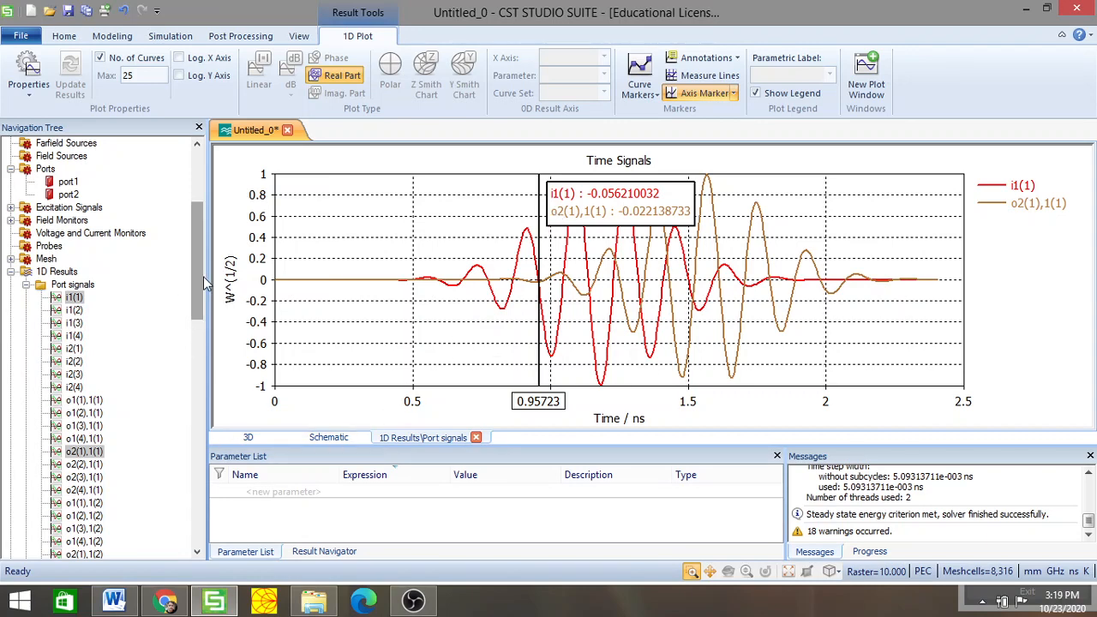
Collapse the port signals, expand the S-parameter results and plot the S1(1),1(1) curve
left_click_drag(194, 265, 176, 501)
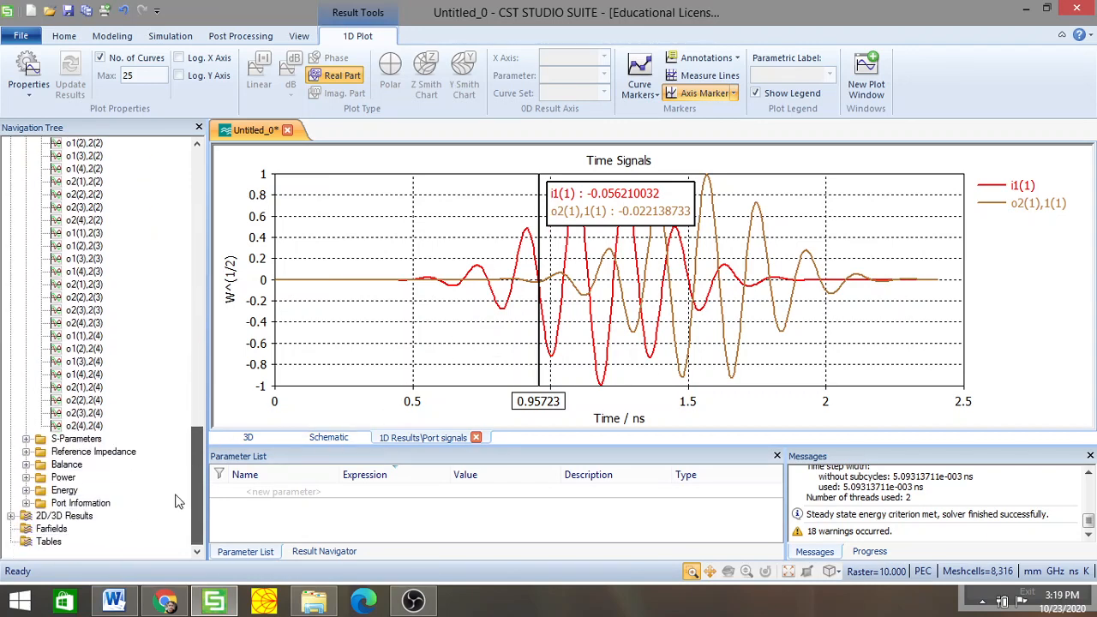
left_click(26, 439)
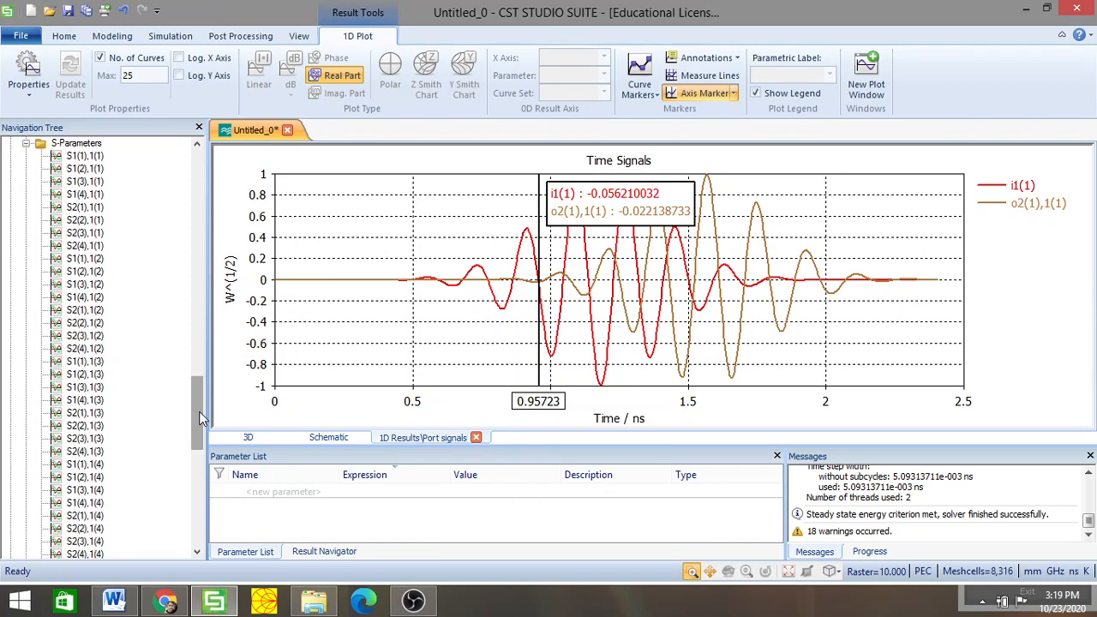
left_click_drag(200, 417, 200, 224)
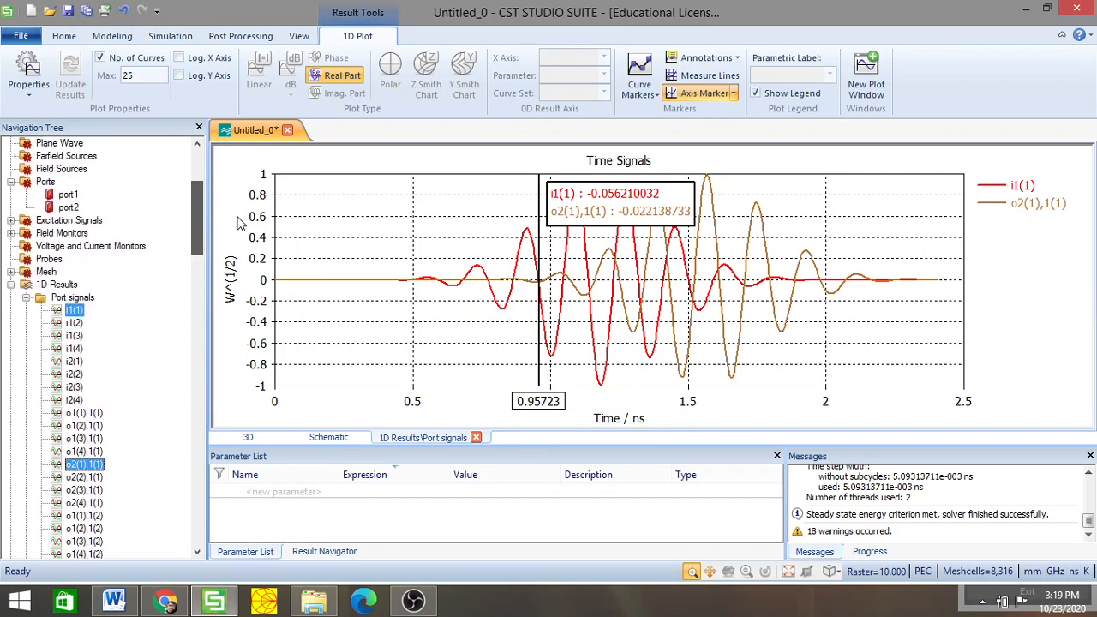
left_click(27, 297)
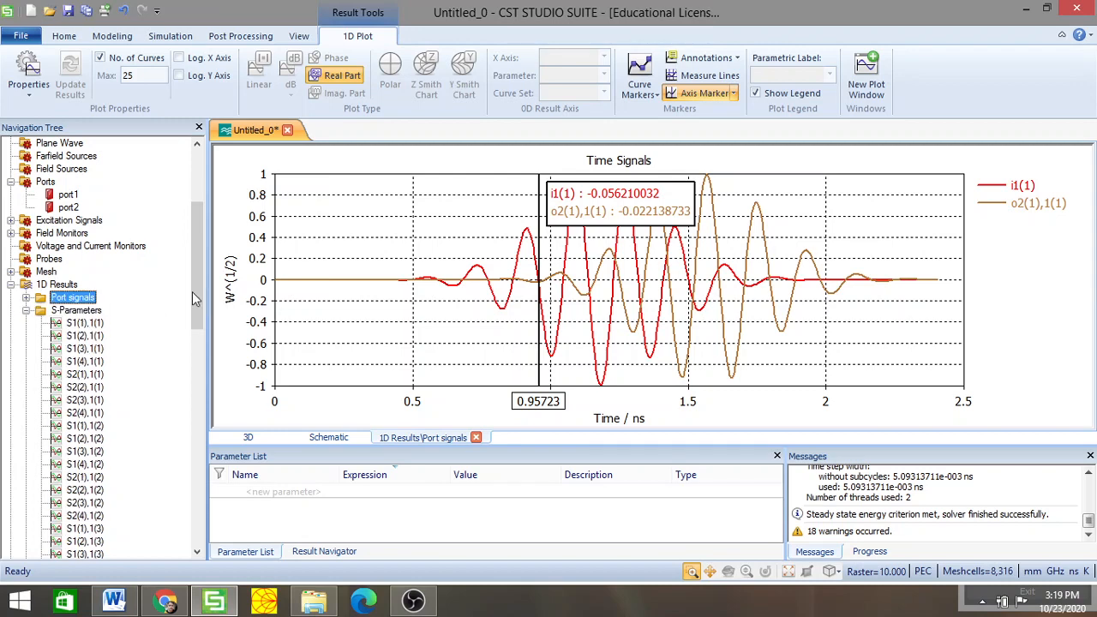
left_click_drag(195, 265, 195, 305)
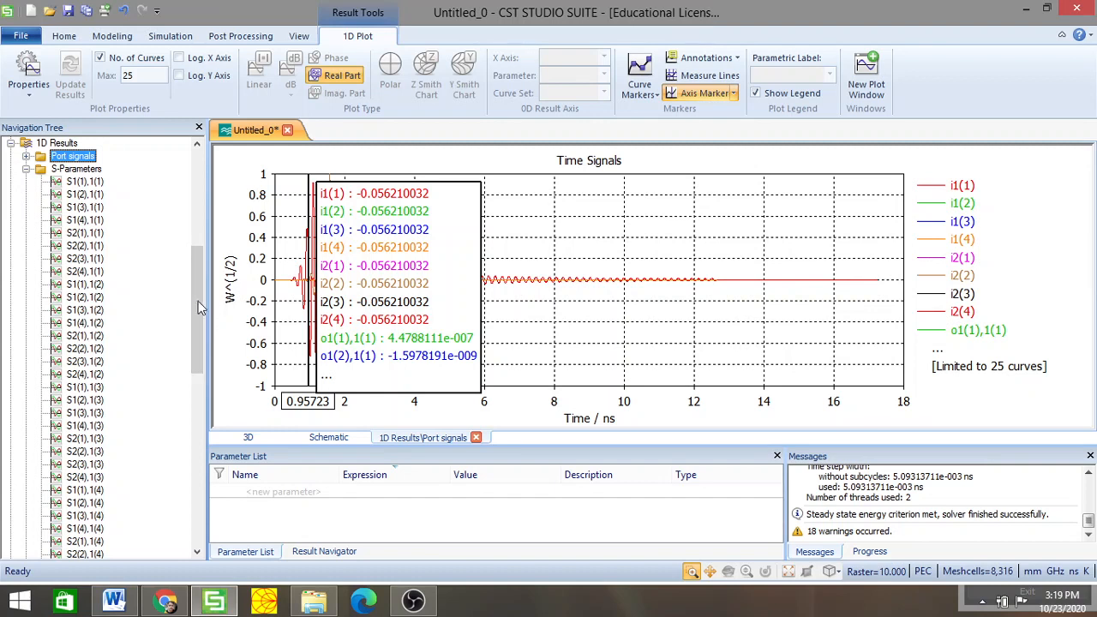
left_click_drag(192, 305, 193, 275)
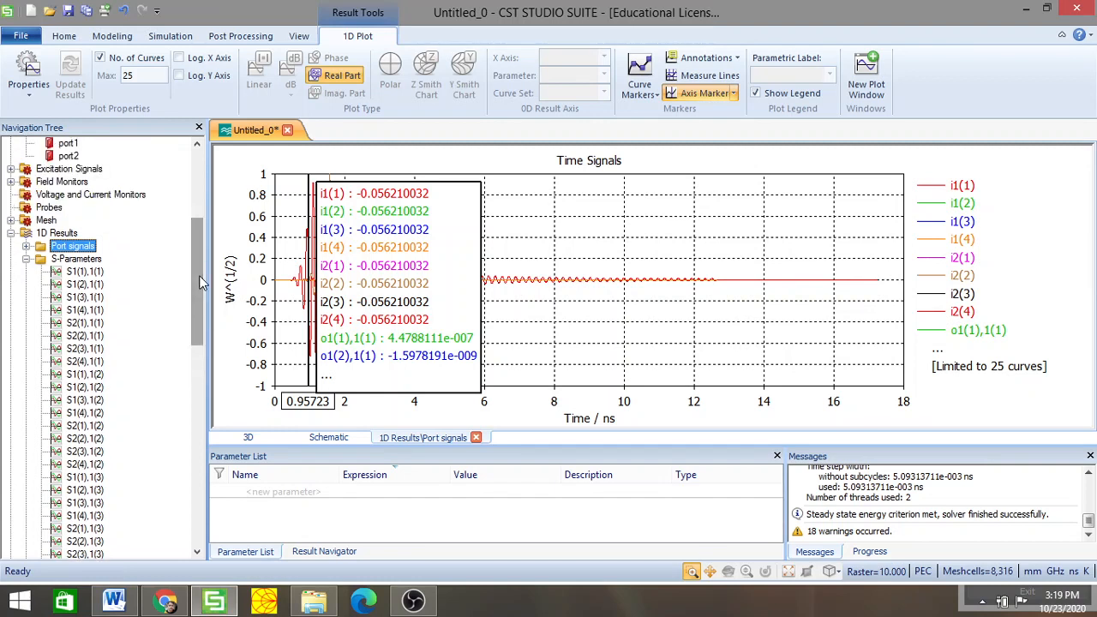
left_click(84, 272)
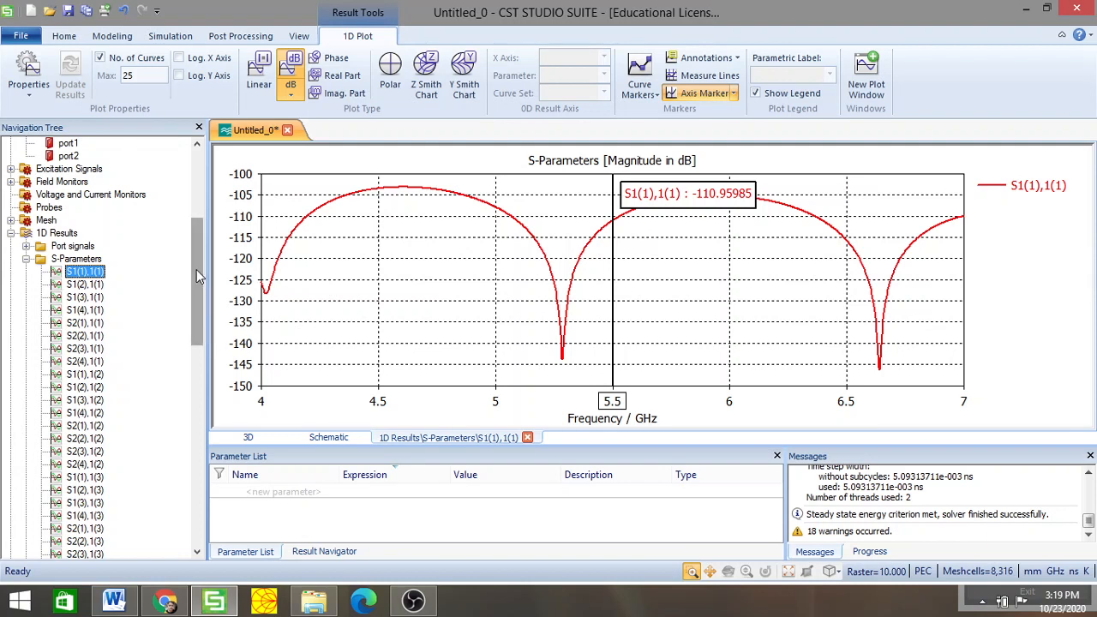
Plot the S2(1),1(1) transmission curve and collapse the S-parameter results
left_click_drag(196, 271, 189, 298)
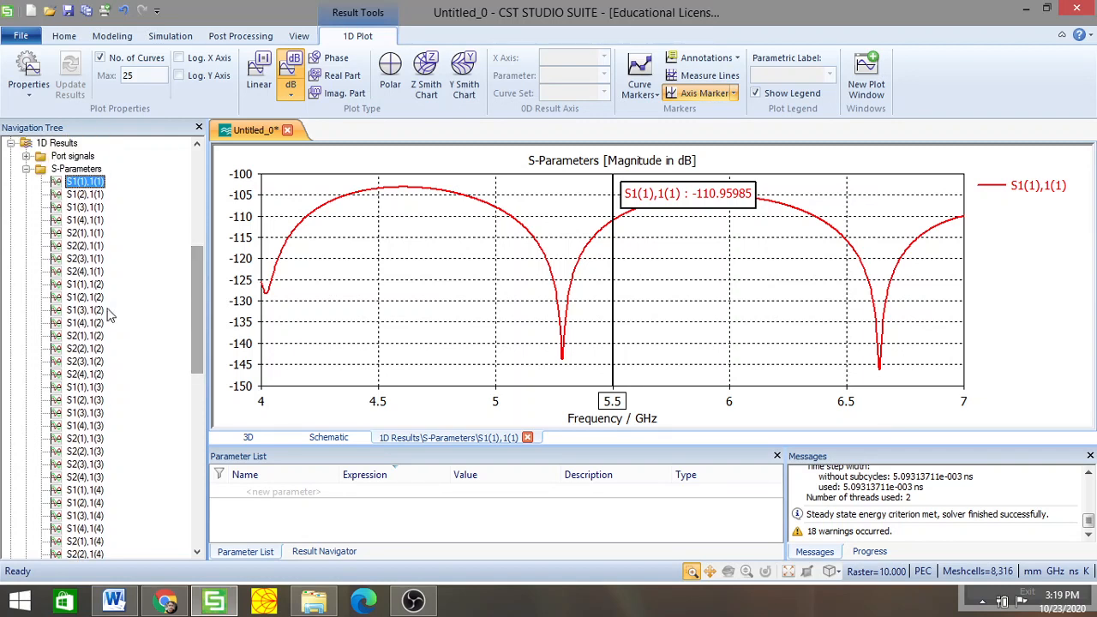
left_click(84, 233)
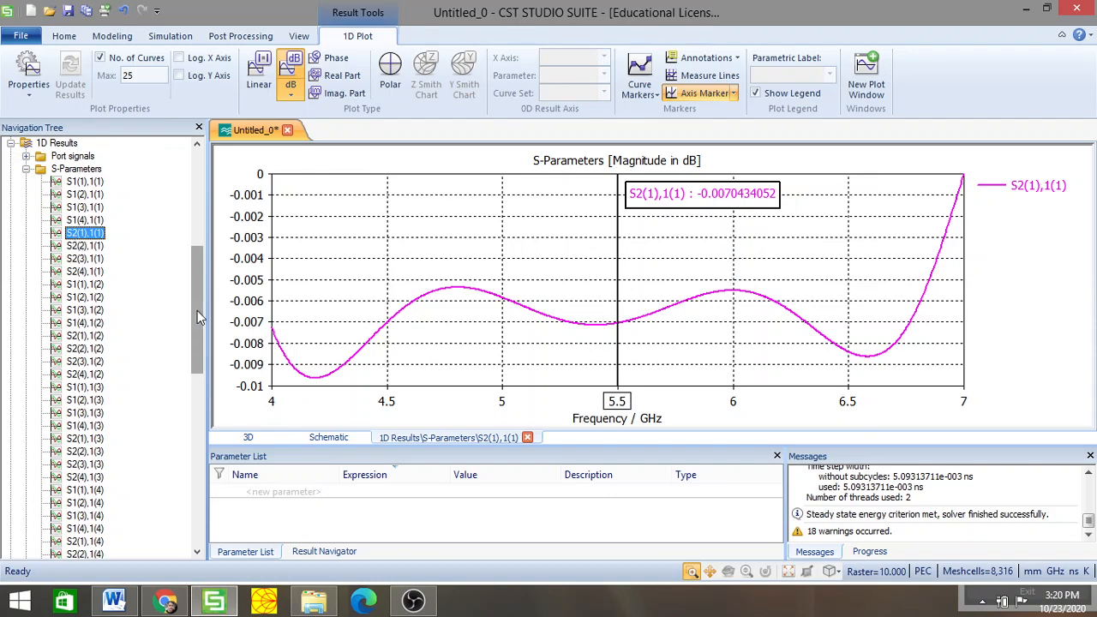
left_click(27, 169)
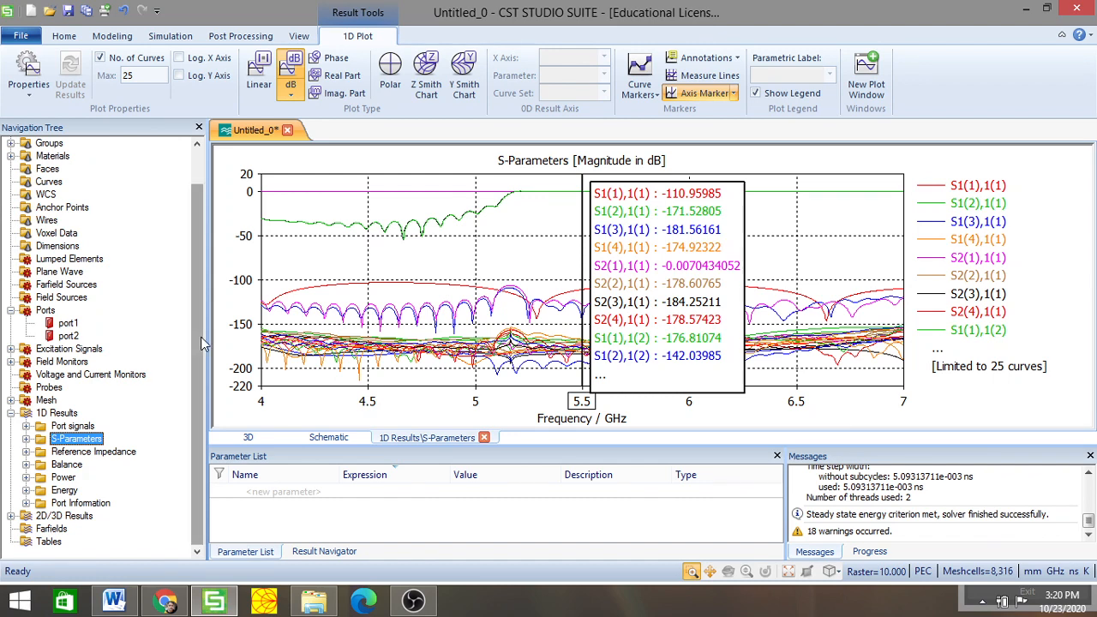
Display the e-field (f=4) [1(1)] result from the 2D/3D results, fit the waveguide in view and animate the field
left_click(11, 515)
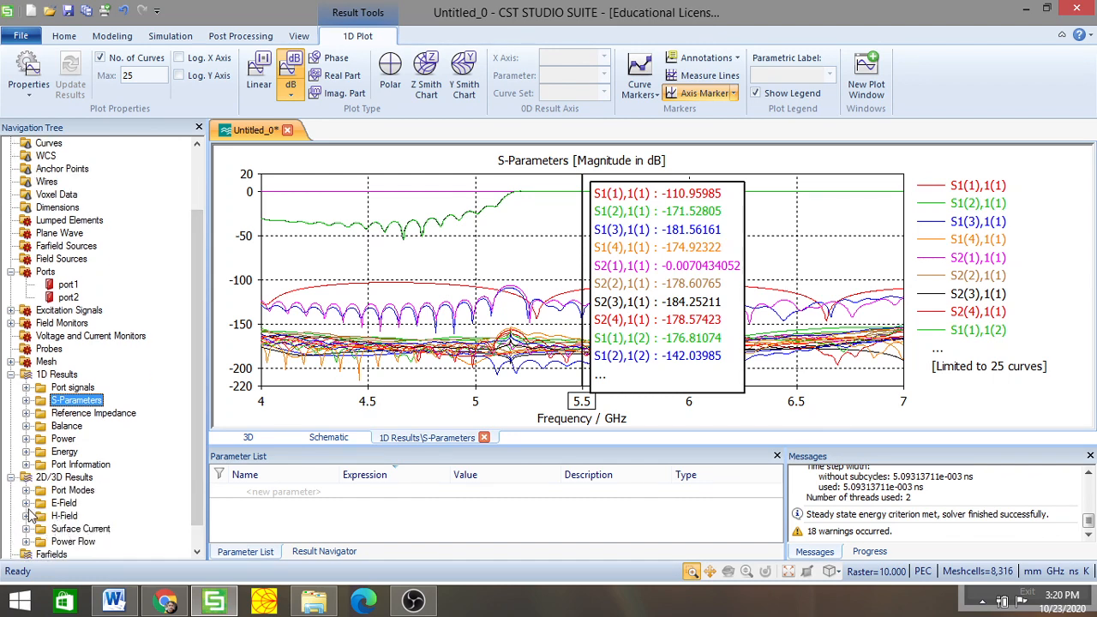
left_click(27, 503)
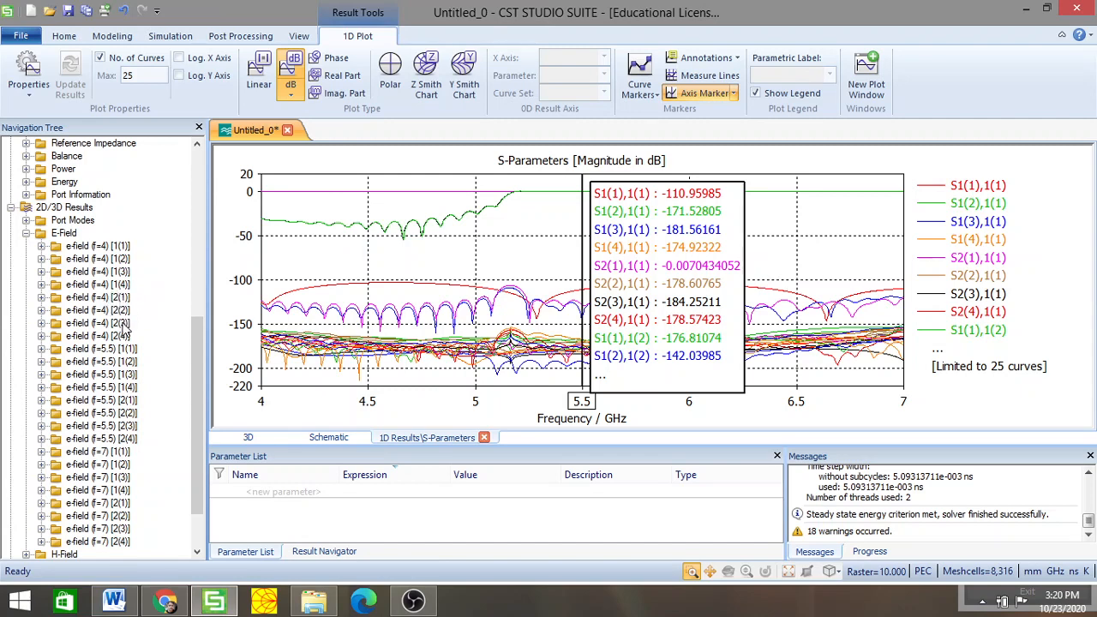
left_click(99, 247)
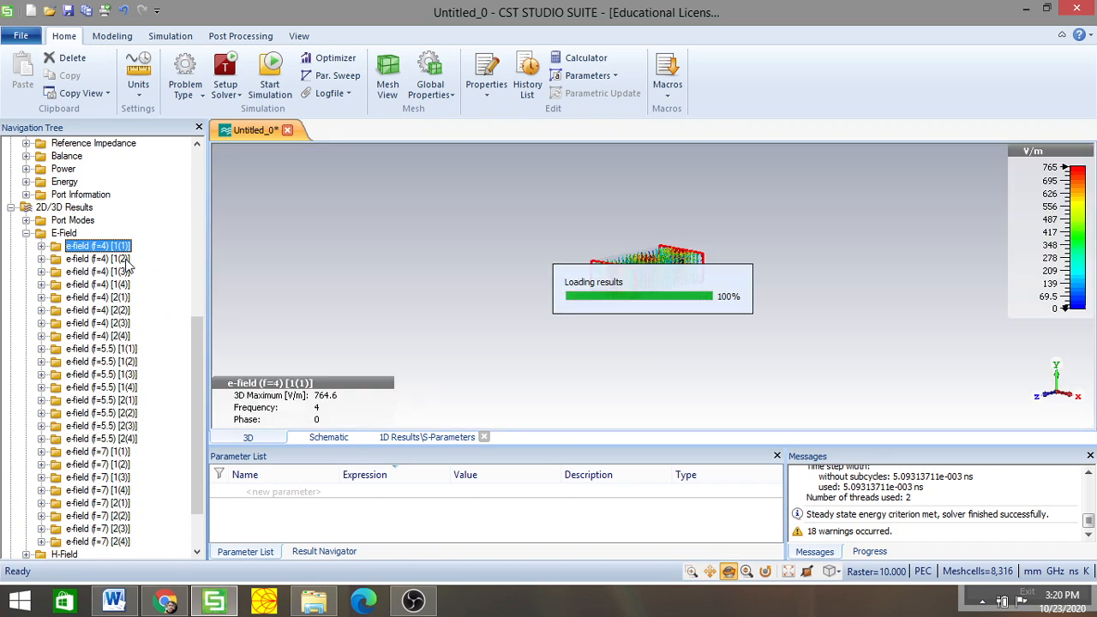
scroll(658, 325, "down", 1)
scroll(658, 325, "up", 4)
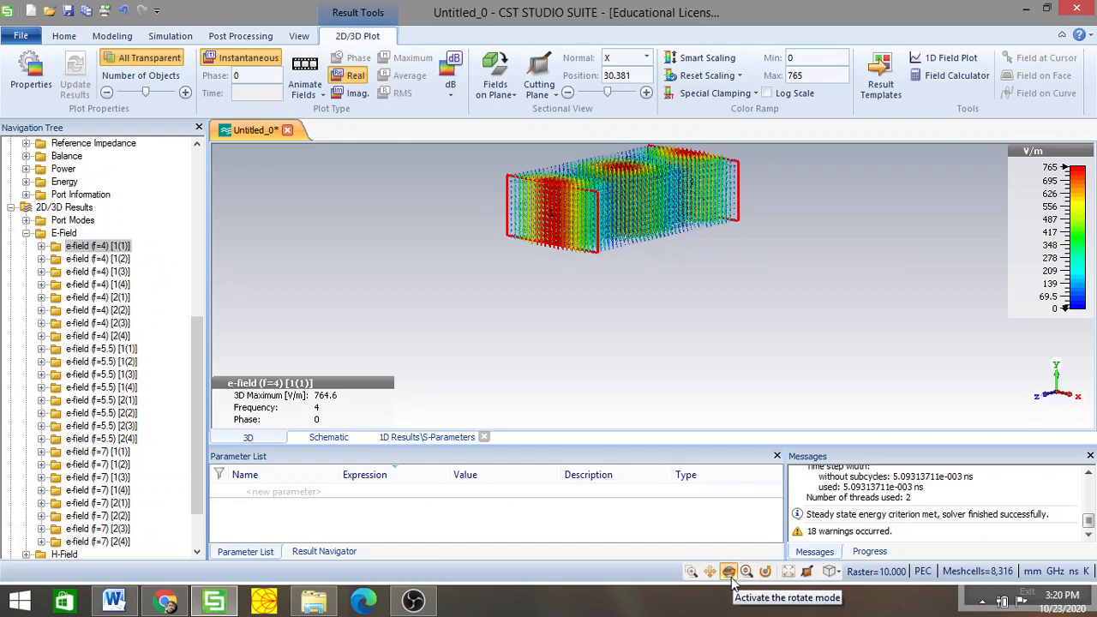
left_click(787, 571)
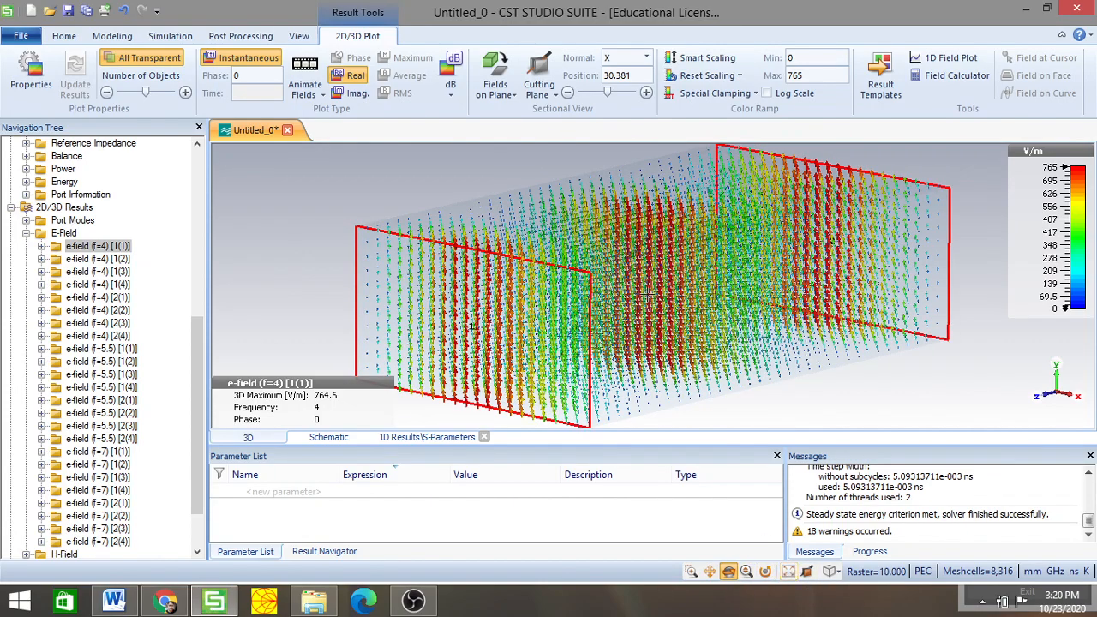
scroll(649, 294, "up", 2)
scroll(648, 294, "down", 3)
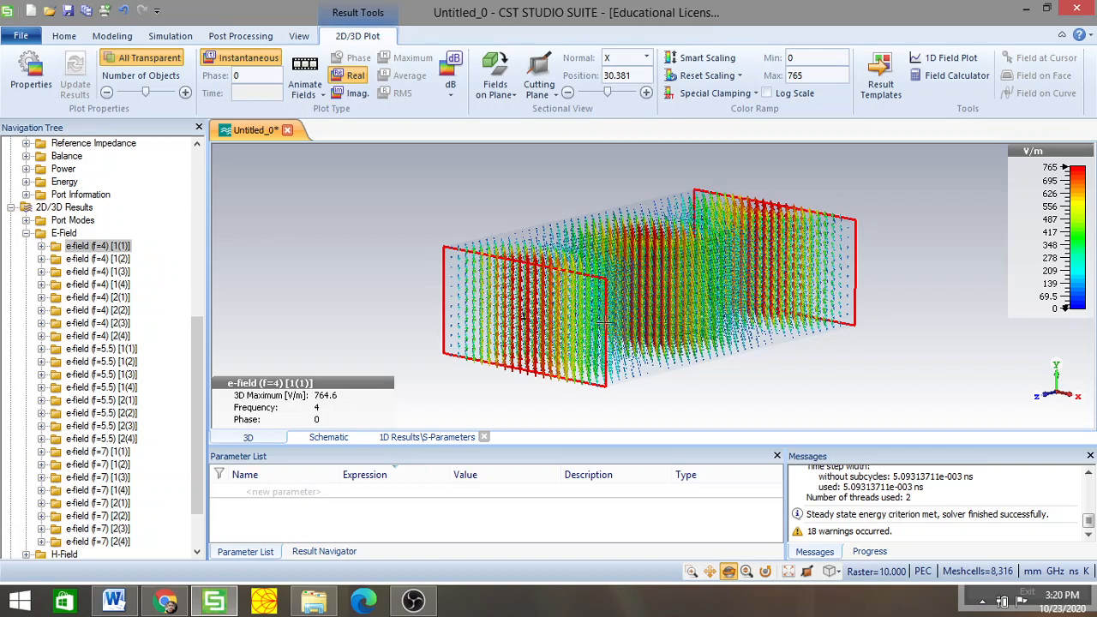
left_click(304, 70)
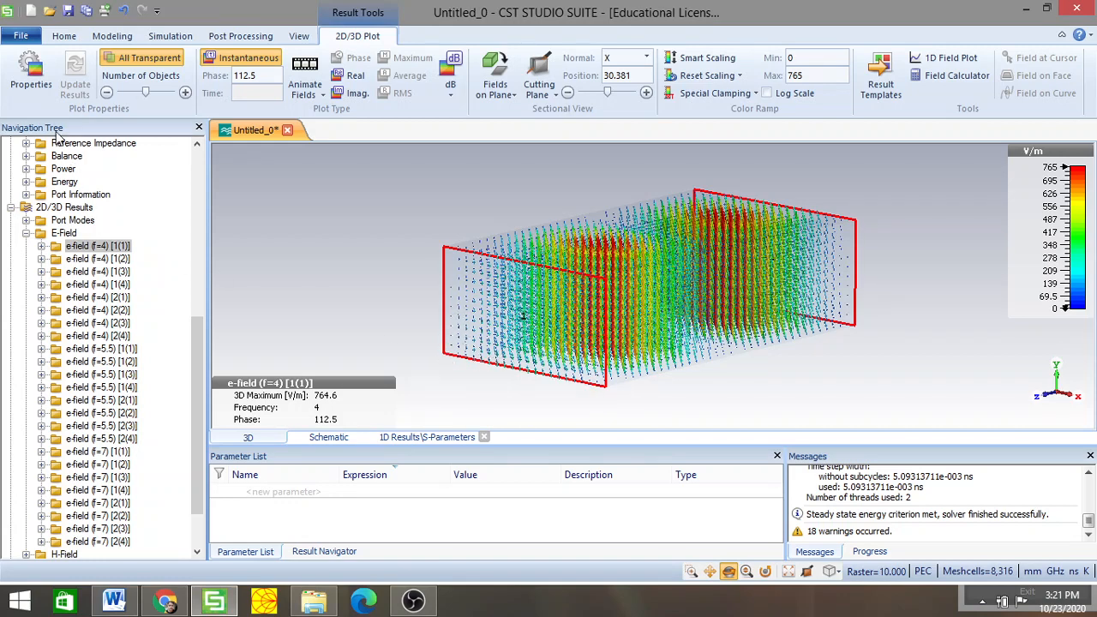
Make the 3D vector plot's arrows sparser and increase their scaling towards the maximum
left_click(32, 64)
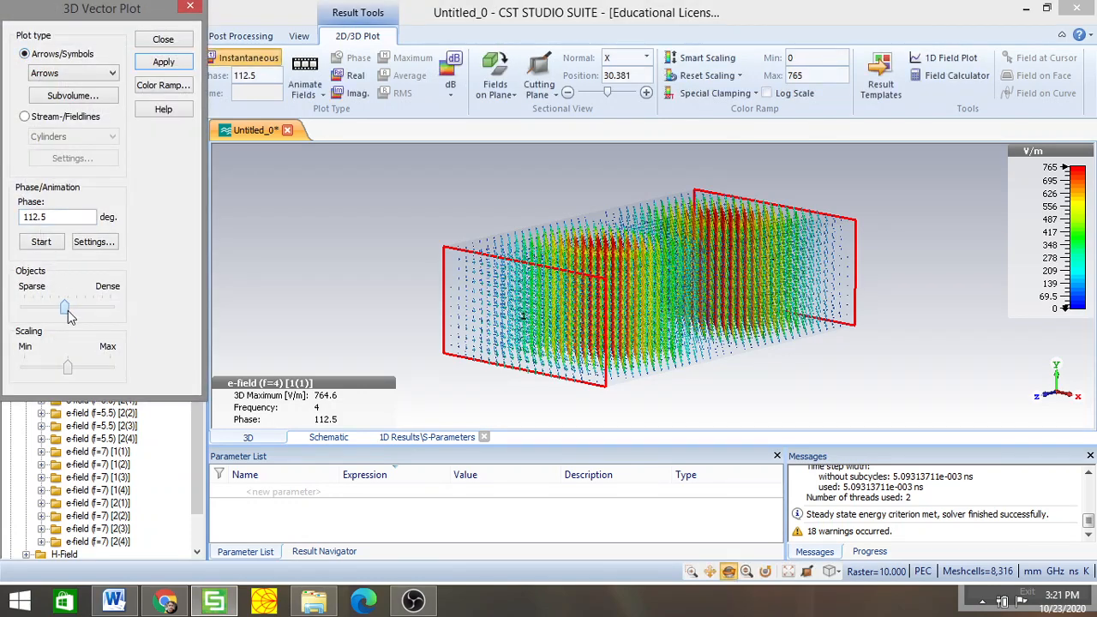
left_click_drag(69, 314, 50, 316)
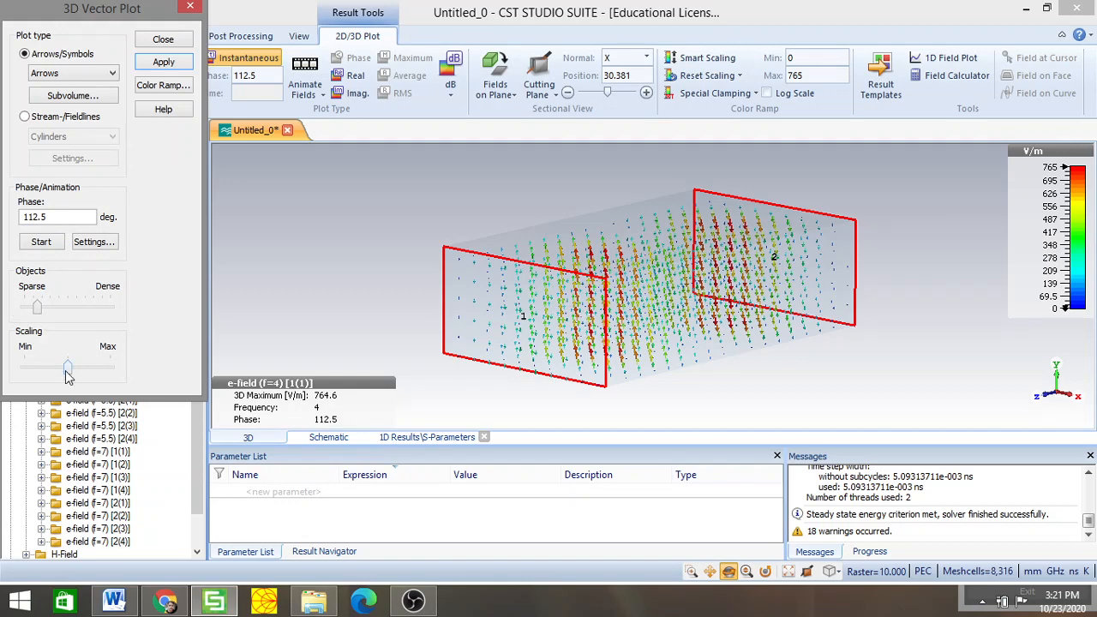
left_click_drag(71, 375, 97, 377)
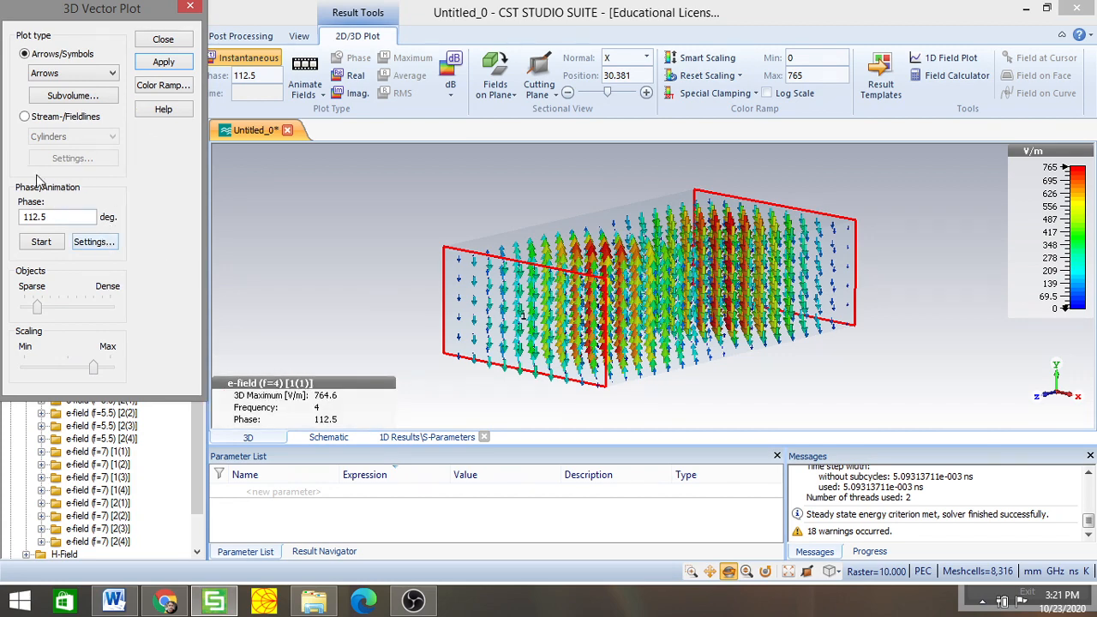
Set the field animation rate to the minimum, keep the 11.25 deg phase stepwidth, and animate the e-field again
left_click(95, 241)
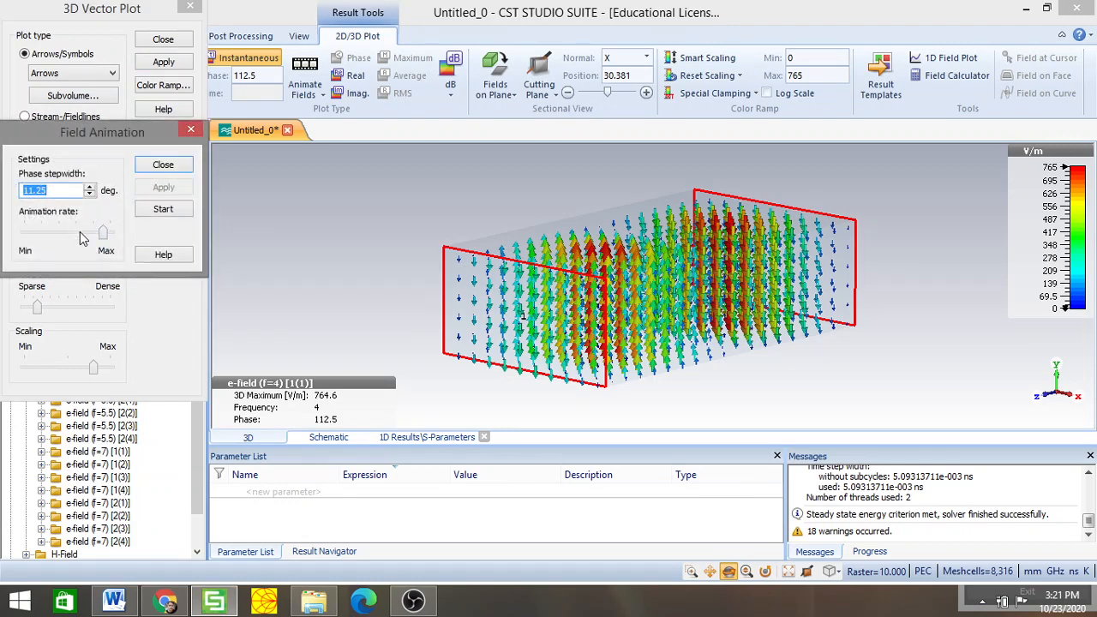
left_click_drag(103, 232, 22, 241)
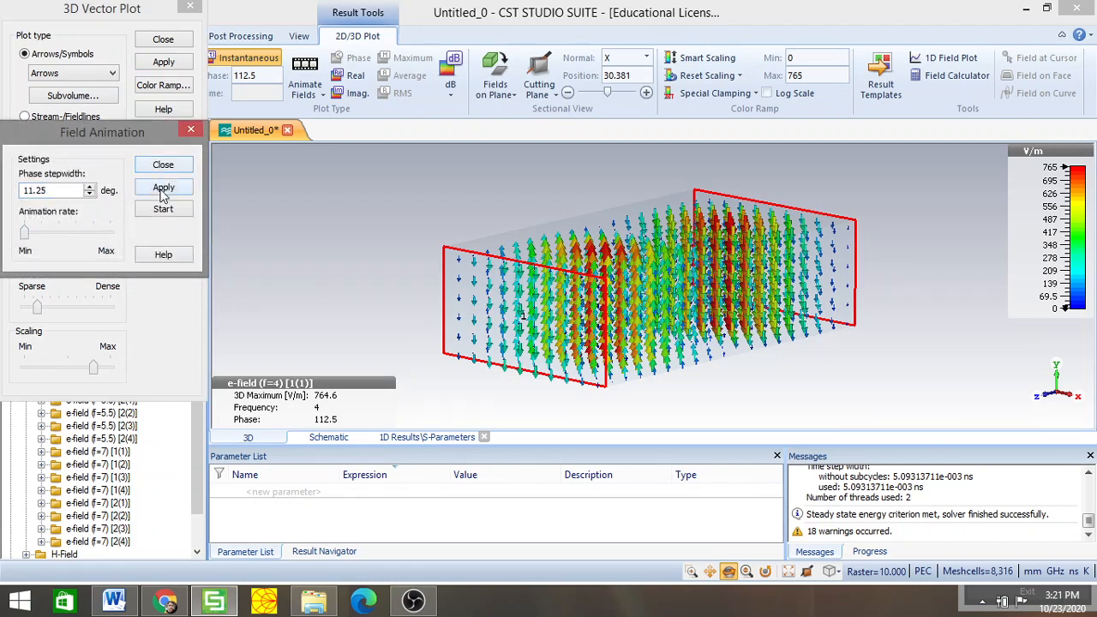
left_click(163, 188)
left_click(162, 164)
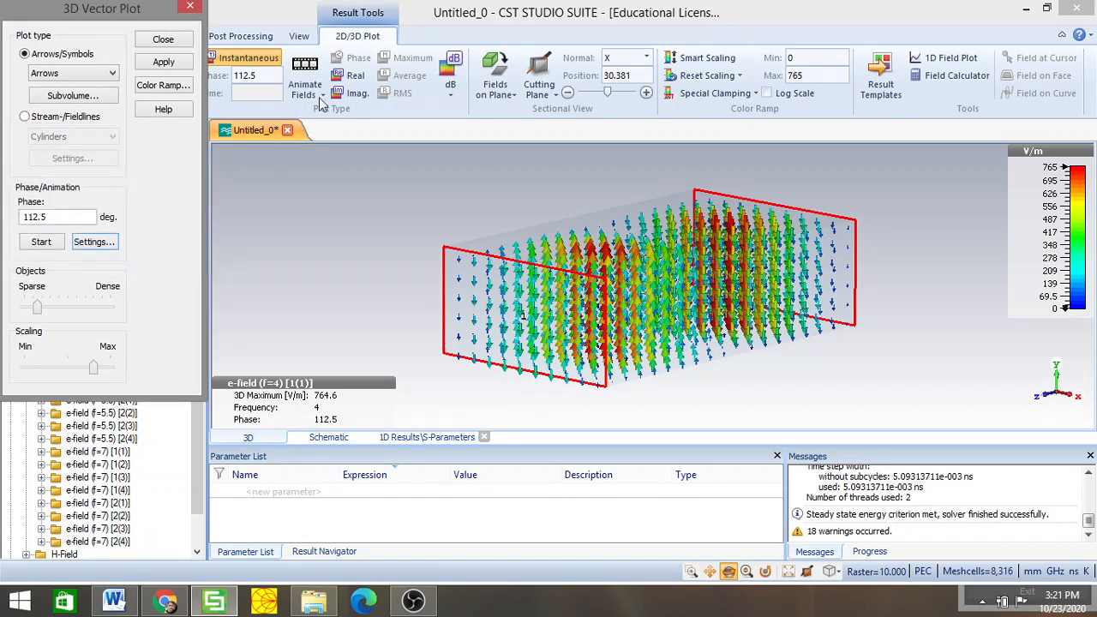
left_click(309, 70)
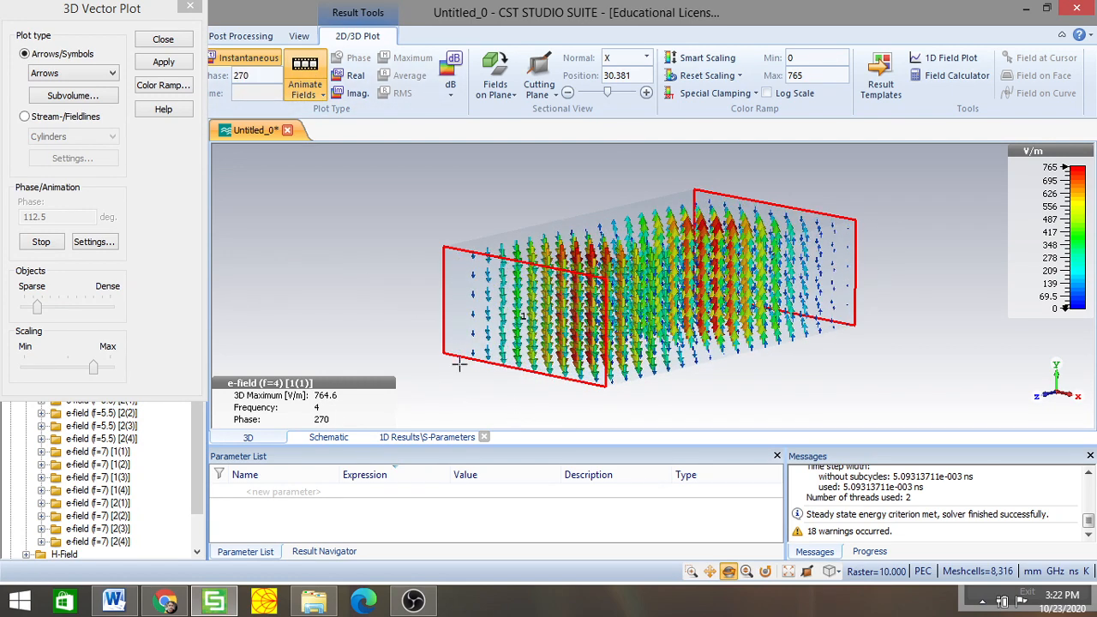
Close the 3D vector plot settings and pause the field animation to examine the arrows near port 1
left_click(163, 40)
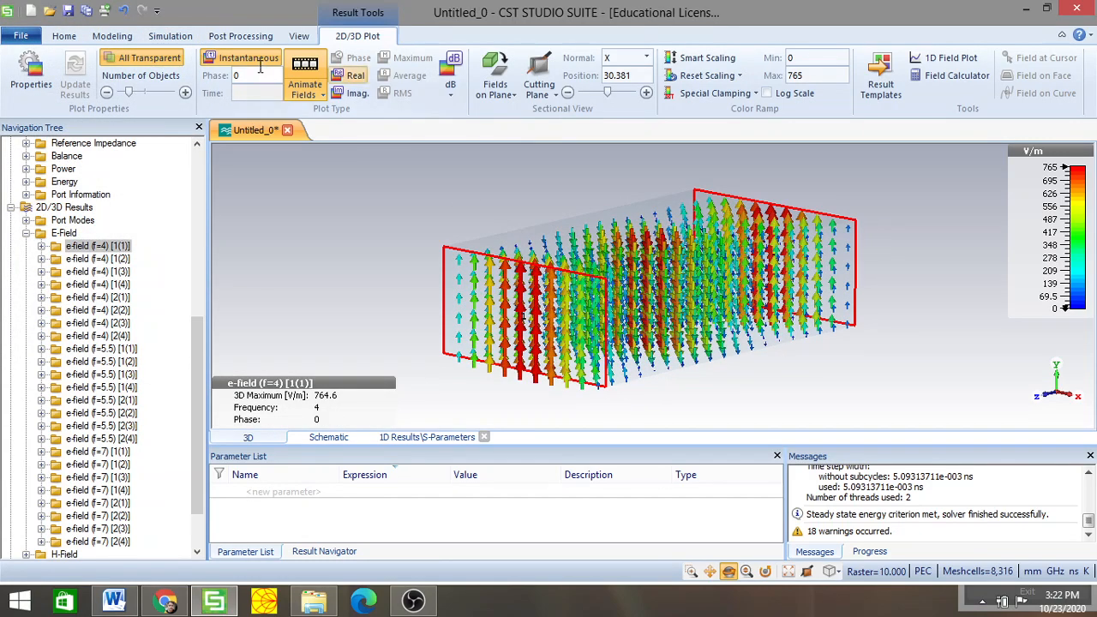
left_click(304, 73)
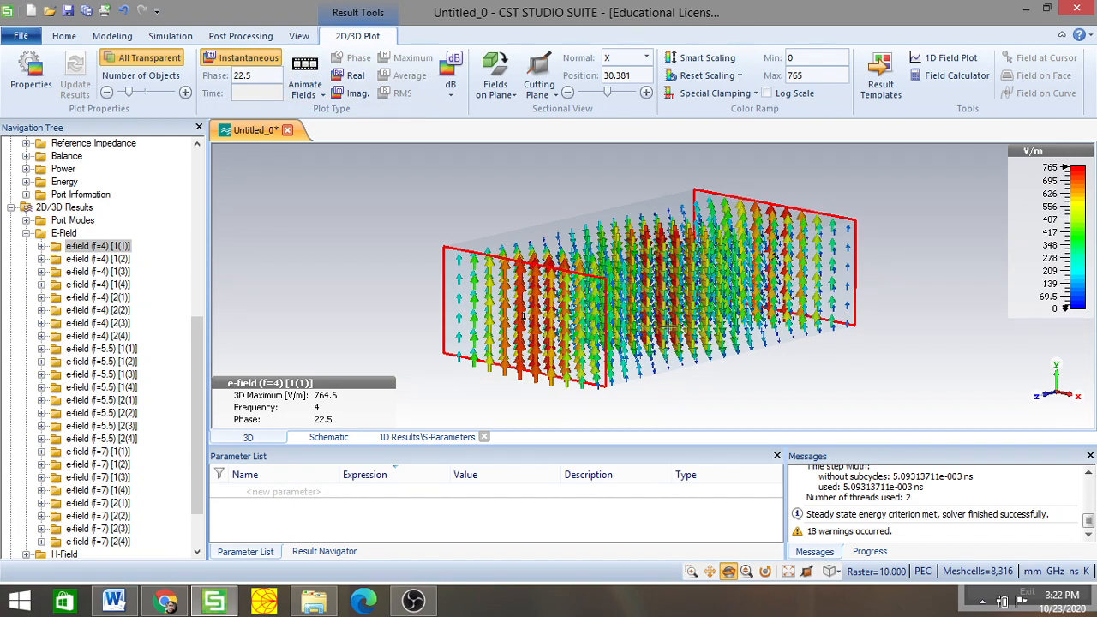
scroll(652, 331, "down", 3)
scroll(653, 331, "up", 3)
scroll(652, 330, "up", 2)
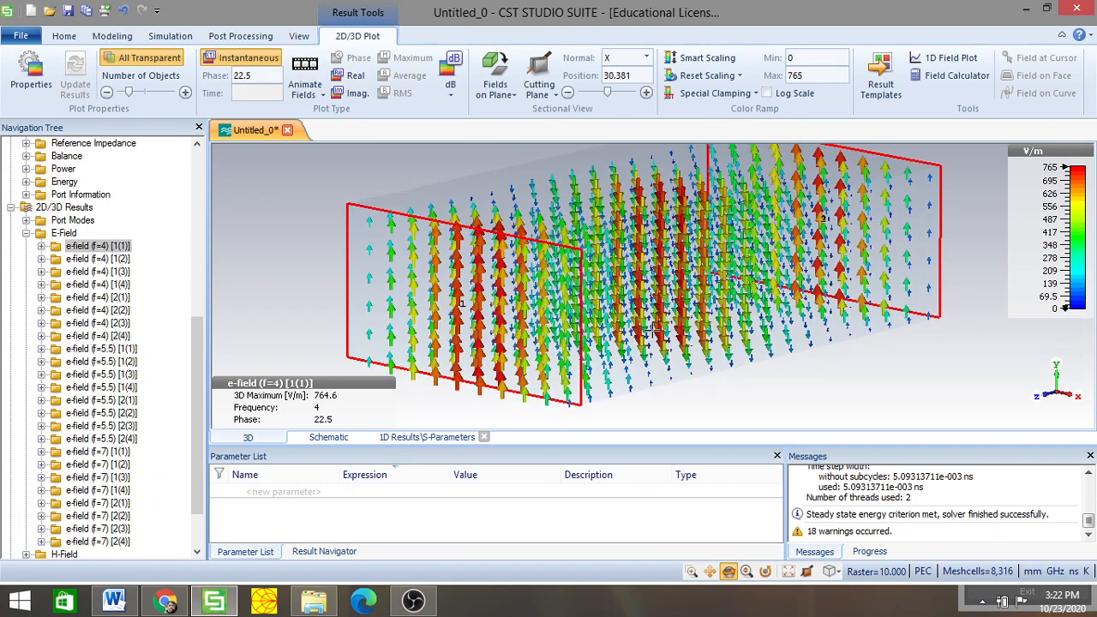
left_click_drag(485, 351, 446, 354)
left_click_drag(468, 306, 465, 370)
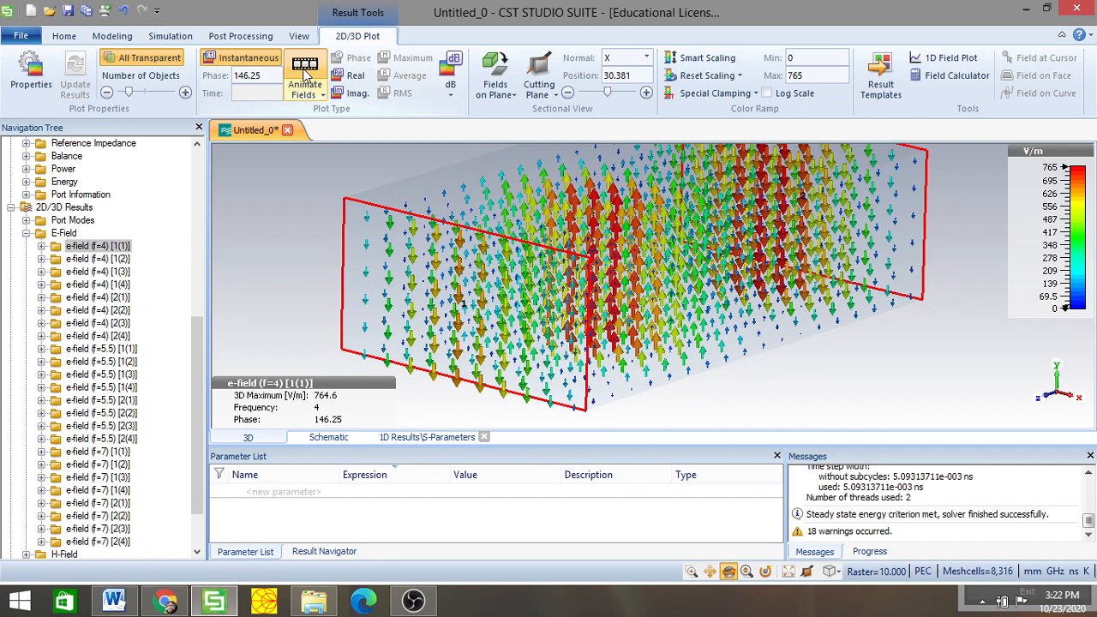
Pause the e-field (f=4) [1(1)] animation at another phase, inspect the arrows along the waveguide and resume it
left_click(306, 76)
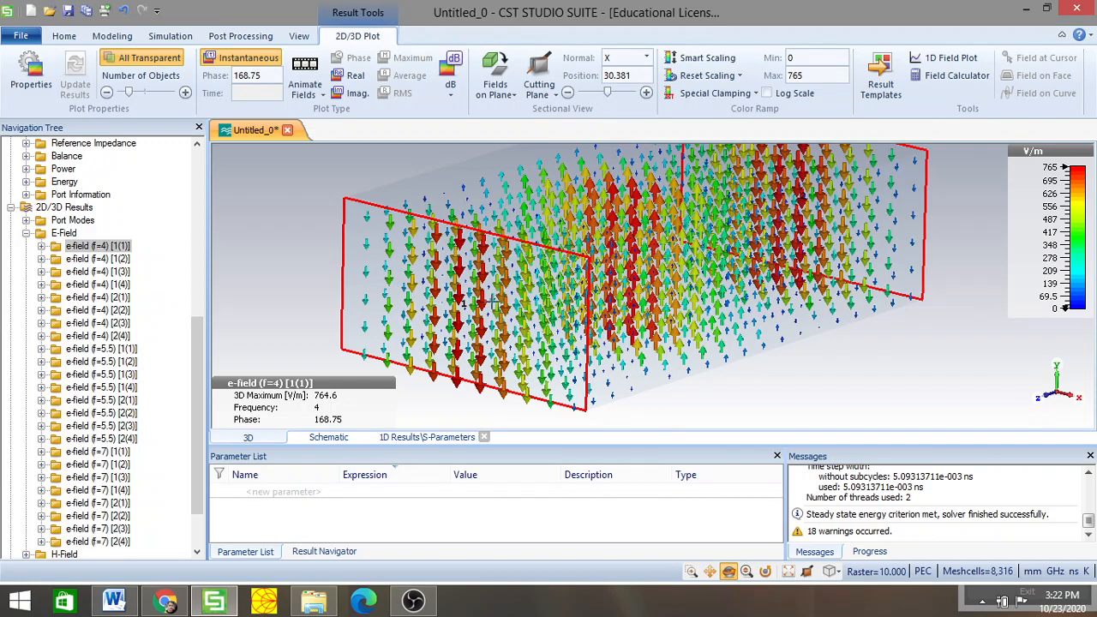
left_click_drag(491, 303, 465, 301)
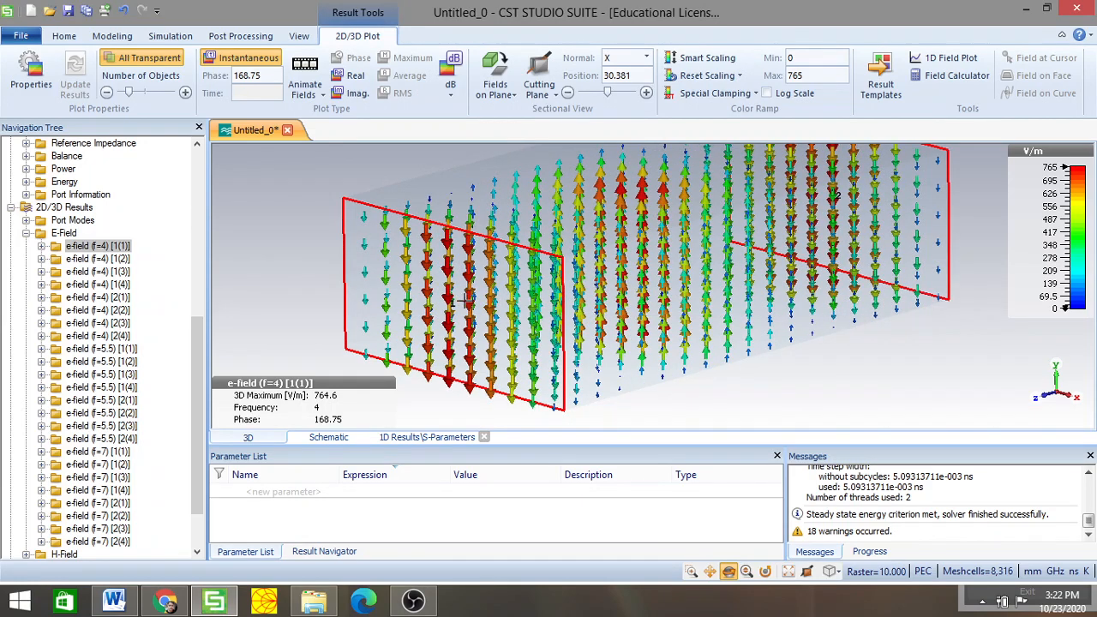
left_click(306, 67)
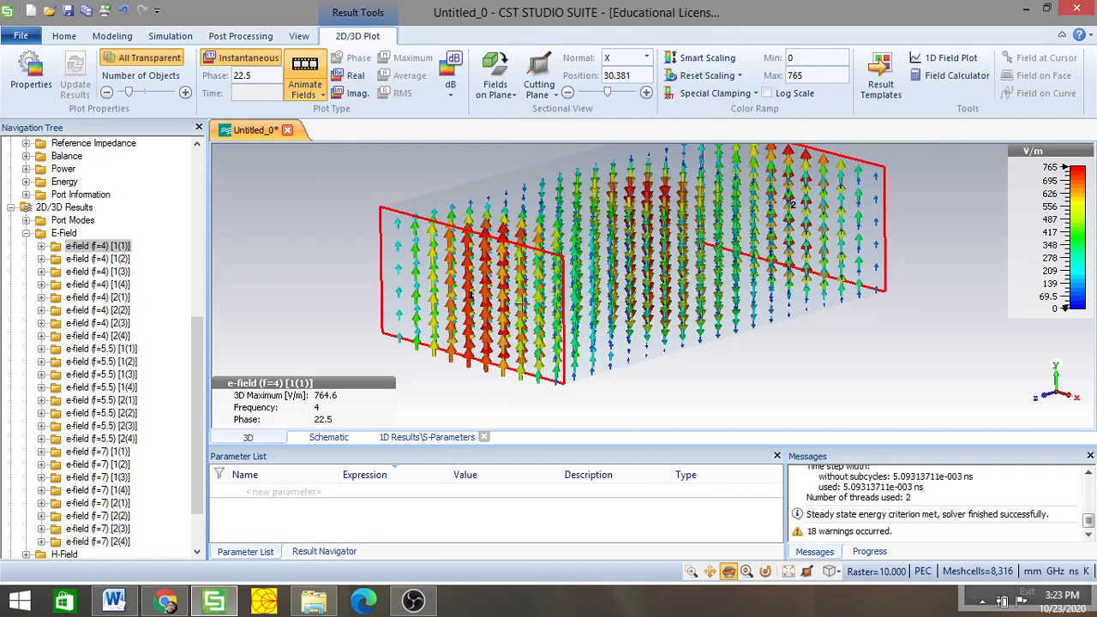
Turn off transparency to examine the animated e-field on the waveguide's outer faces, and make all parts transparent again
left_click(140, 56)
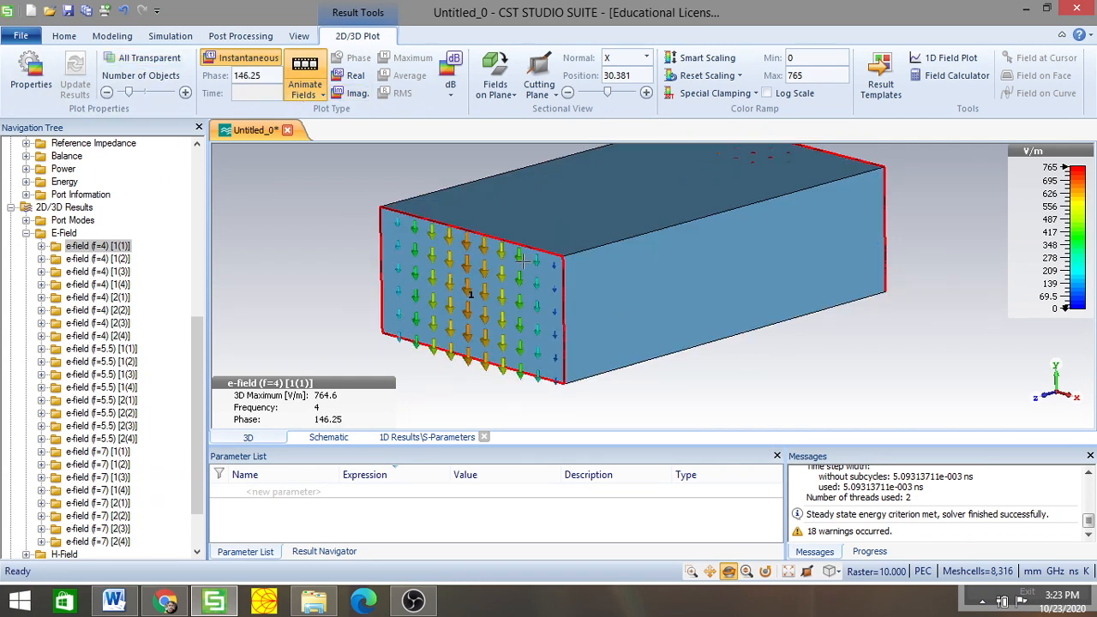
scroll(521, 261, "up", 3)
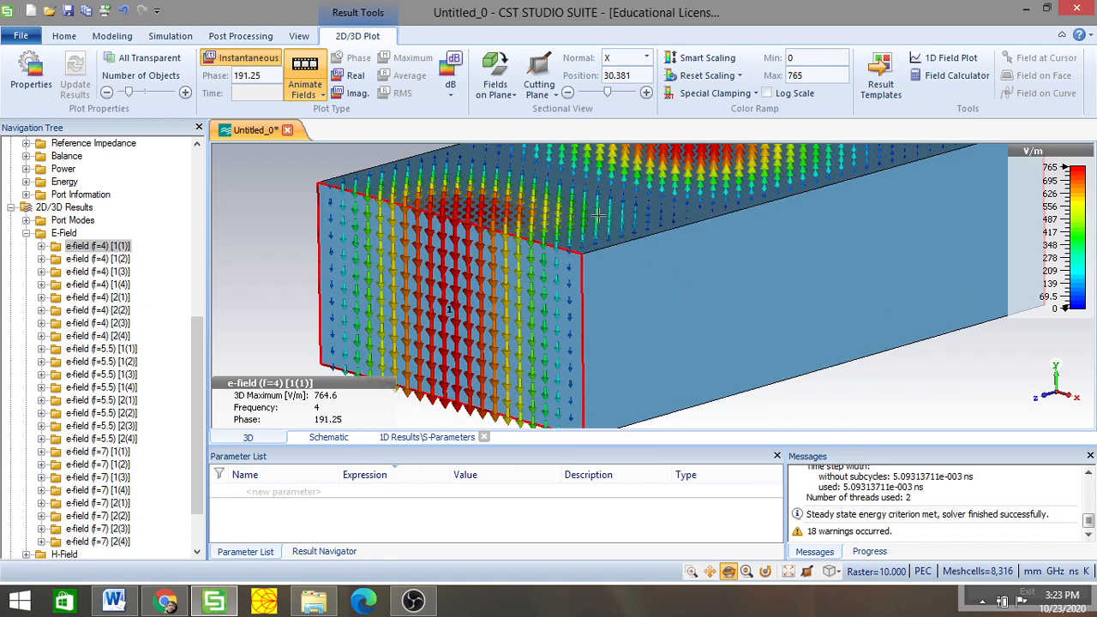
left_click_drag(716, 329, 622, 323)
left_click(155, 58)
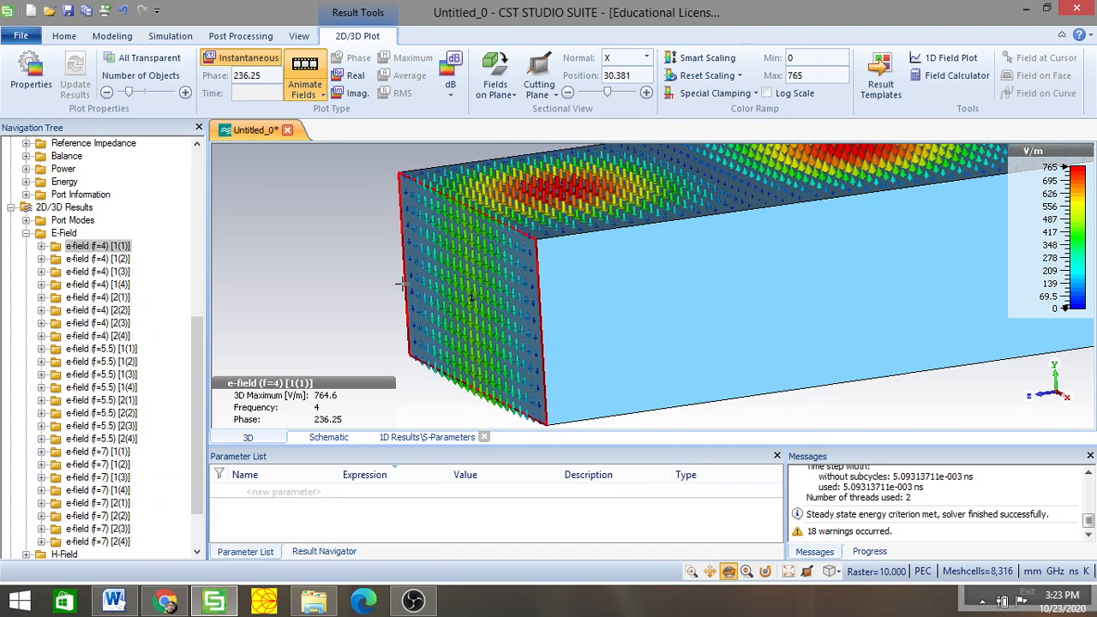
left_click(155, 61)
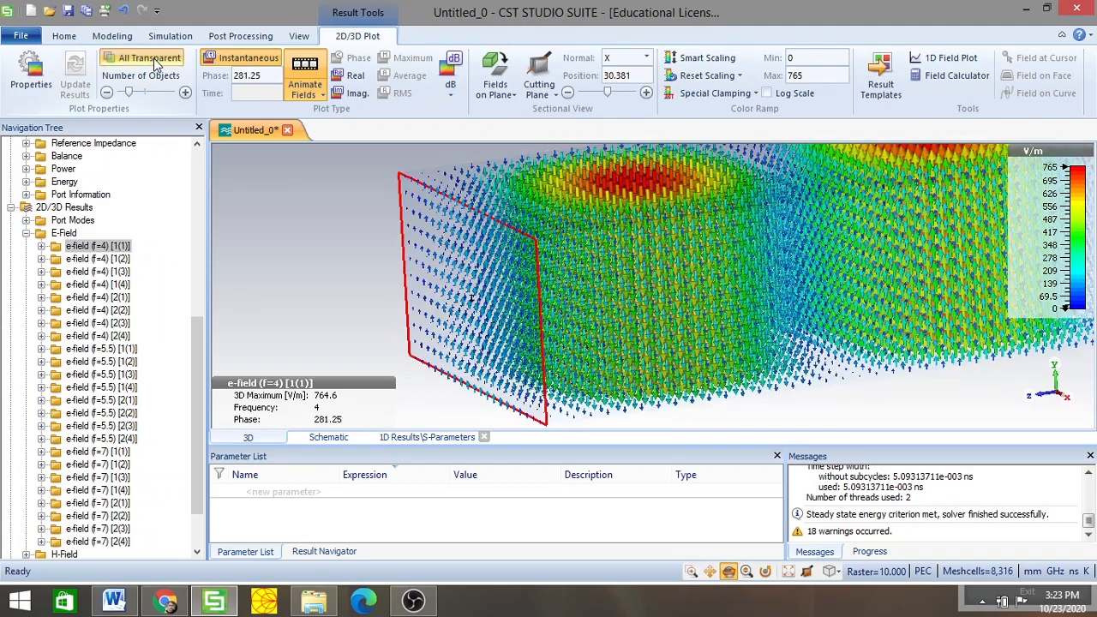
Display the animated e-field (f=4) [1(2)] result in the waveguide
scroll(651, 282, "up", 4)
scroll(651, 282, "down", 3)
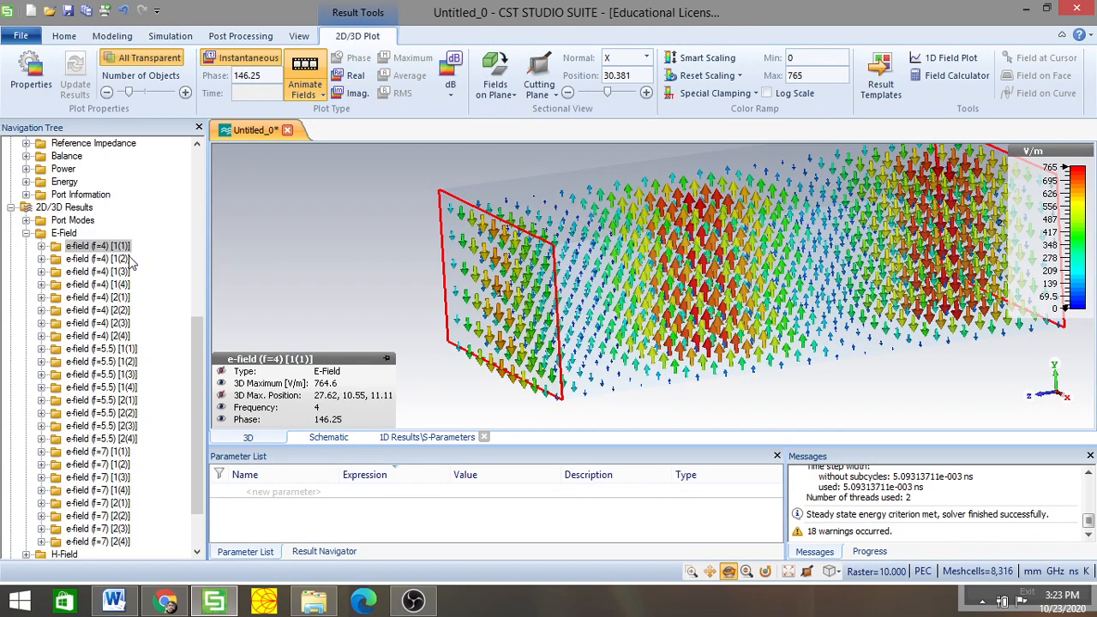
left_click(120, 258)
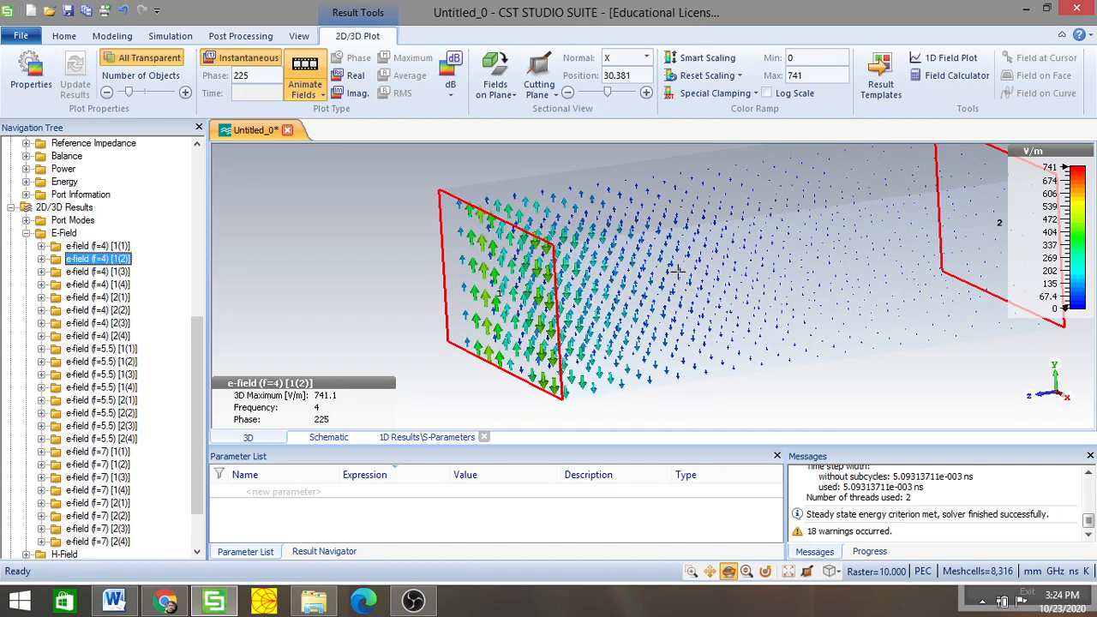
Display the e-field (f=5.5) [1(1)] result and increase its number of arrows
left_click(114, 350)
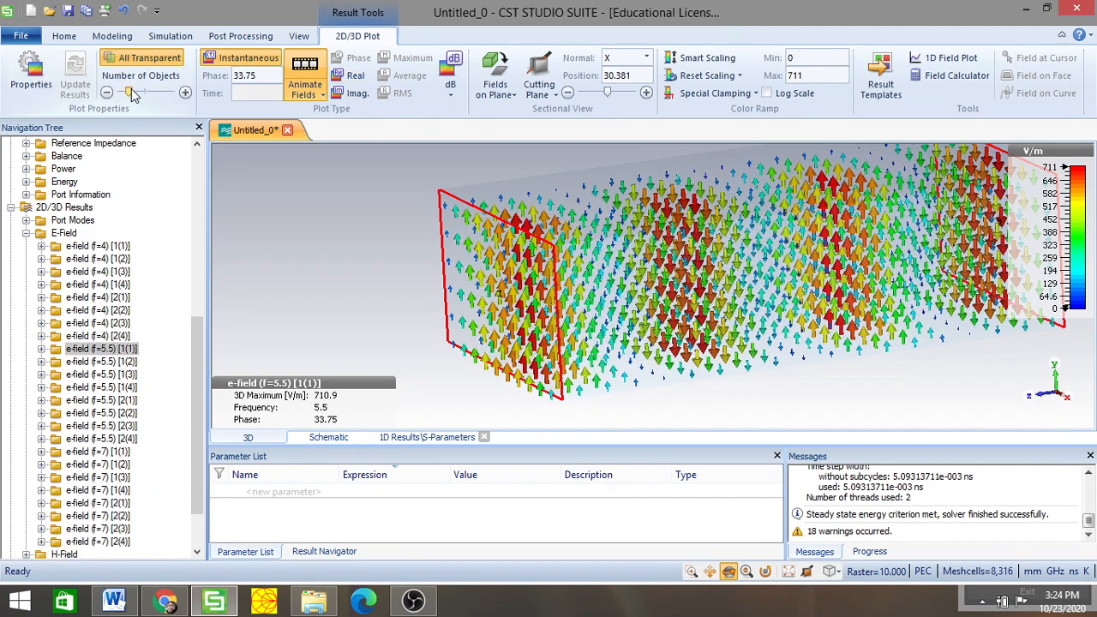
left_click_drag(130, 96, 148, 96)
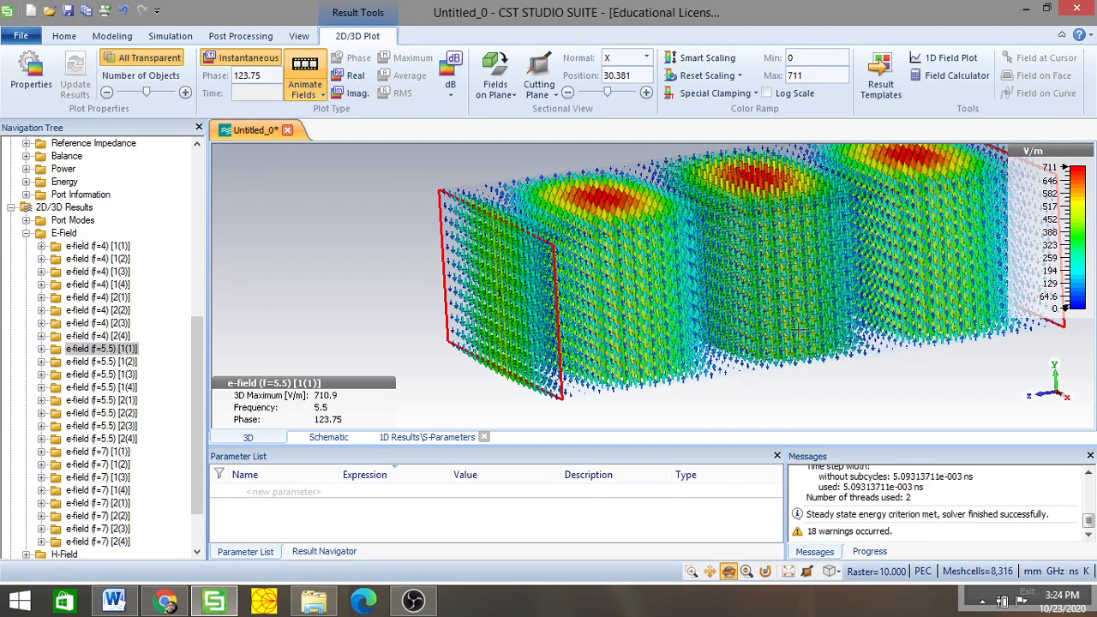
left_click(808, 572)
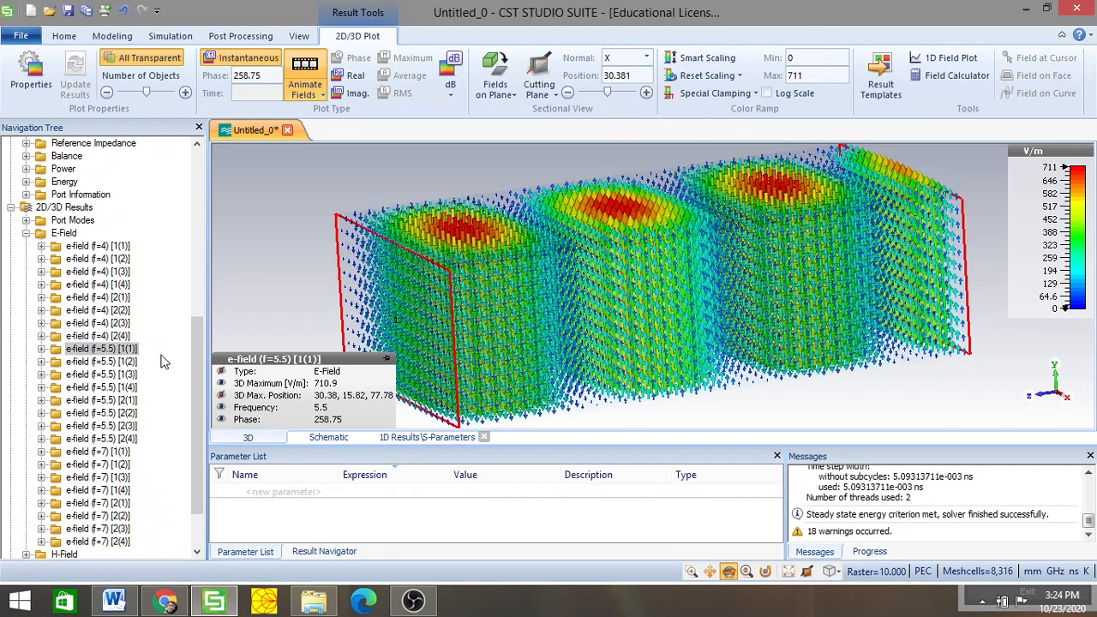
Display the e-field (f=5.5) [1(2)] result with a denser set of arrows and examine it up close at port 1
left_click(132, 362)
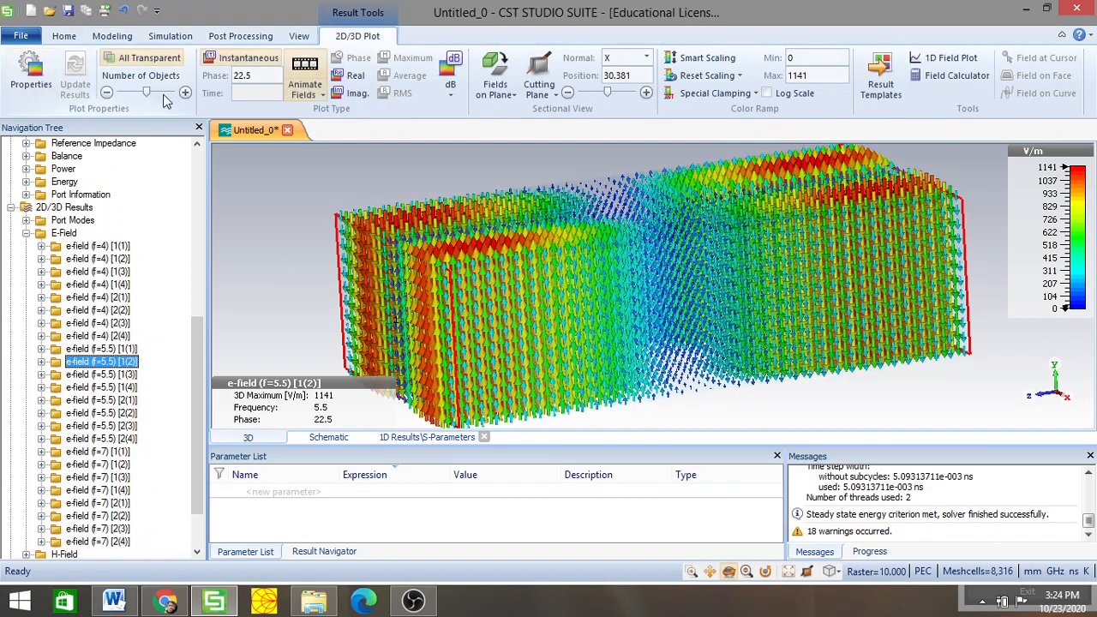
left_click_drag(150, 90, 164, 97)
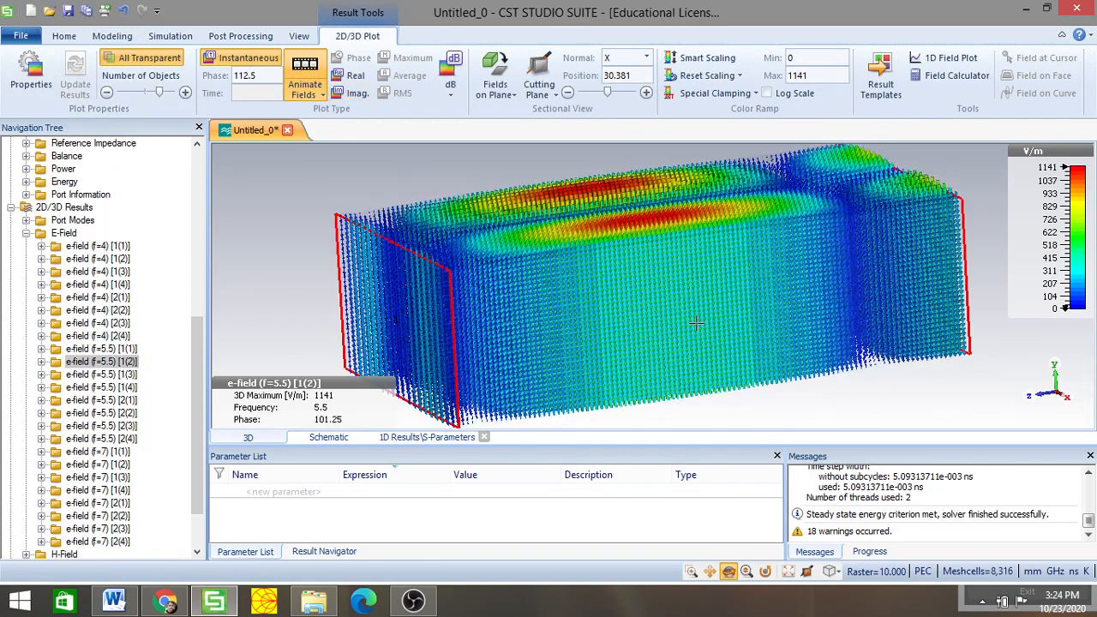
scroll(696, 322, "up", 3)
scroll(696, 322, "down", 5)
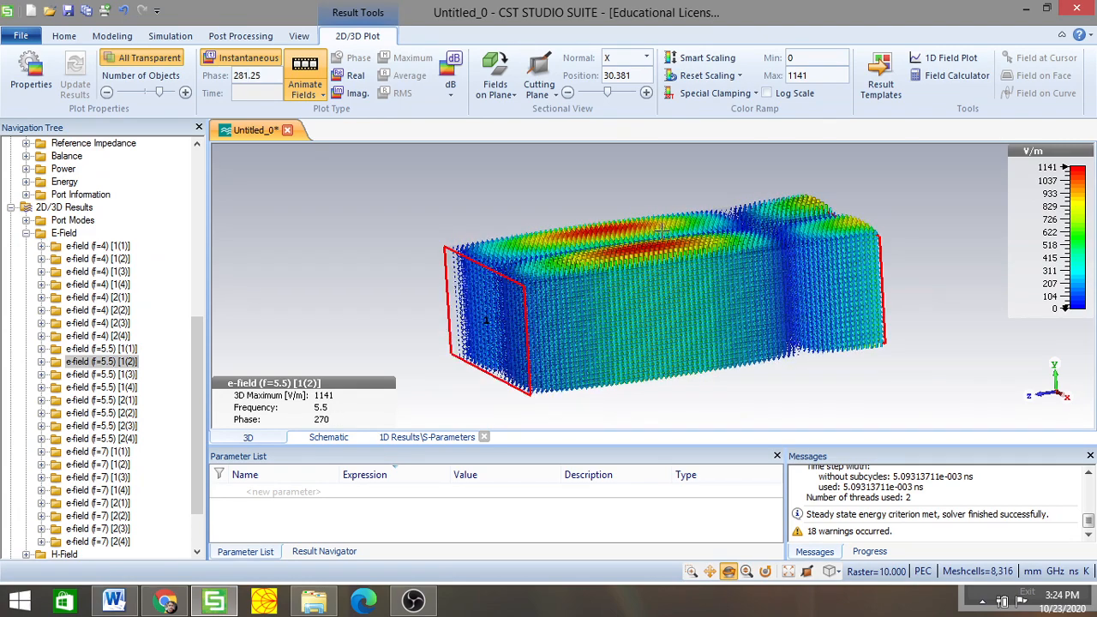
left_click_drag(553, 302, 482, 337)
scroll(497, 330, "up", 5)
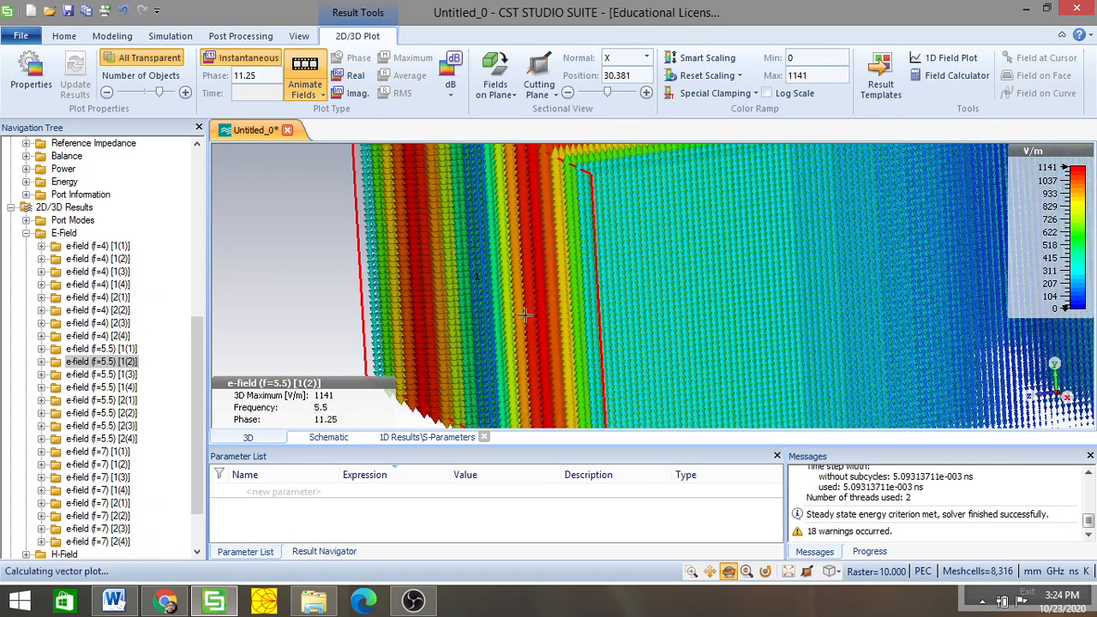
Reduce the number of arrows in the e-field (f=5.5) [1(2)] plot
left_click_drag(159, 91, 123, 91)
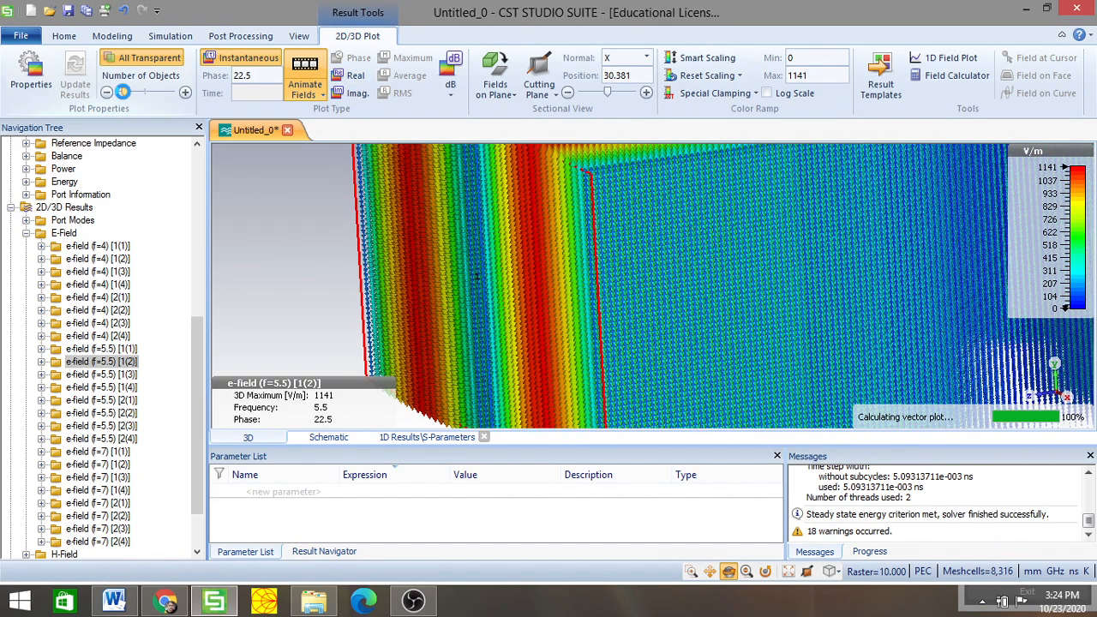
scroll(269, 215, "down", 4)
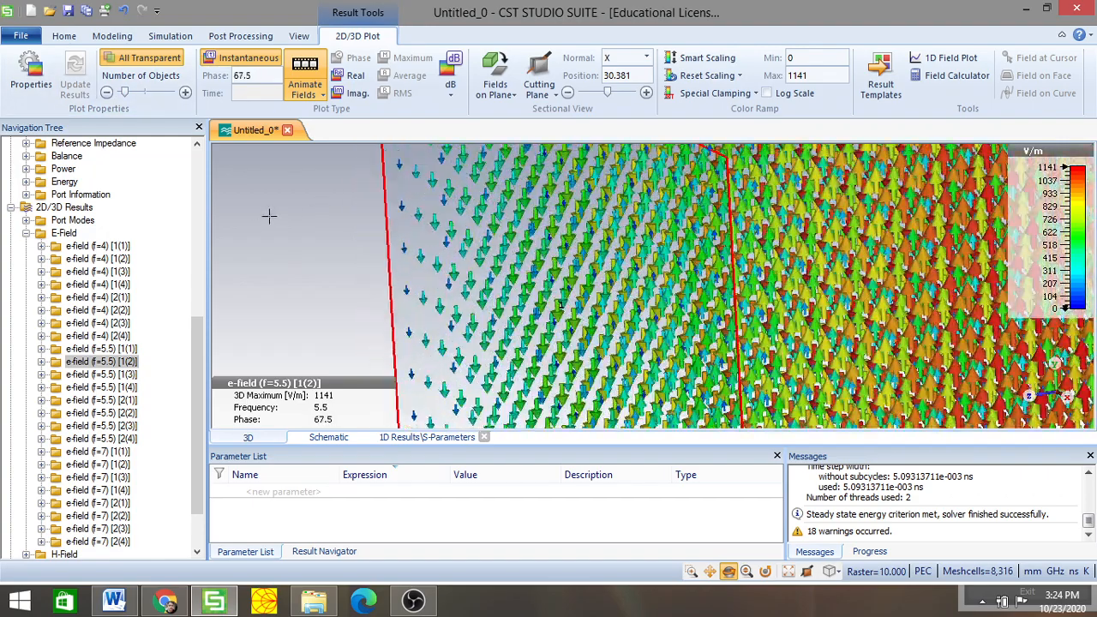
scroll(511, 304, "down", 3)
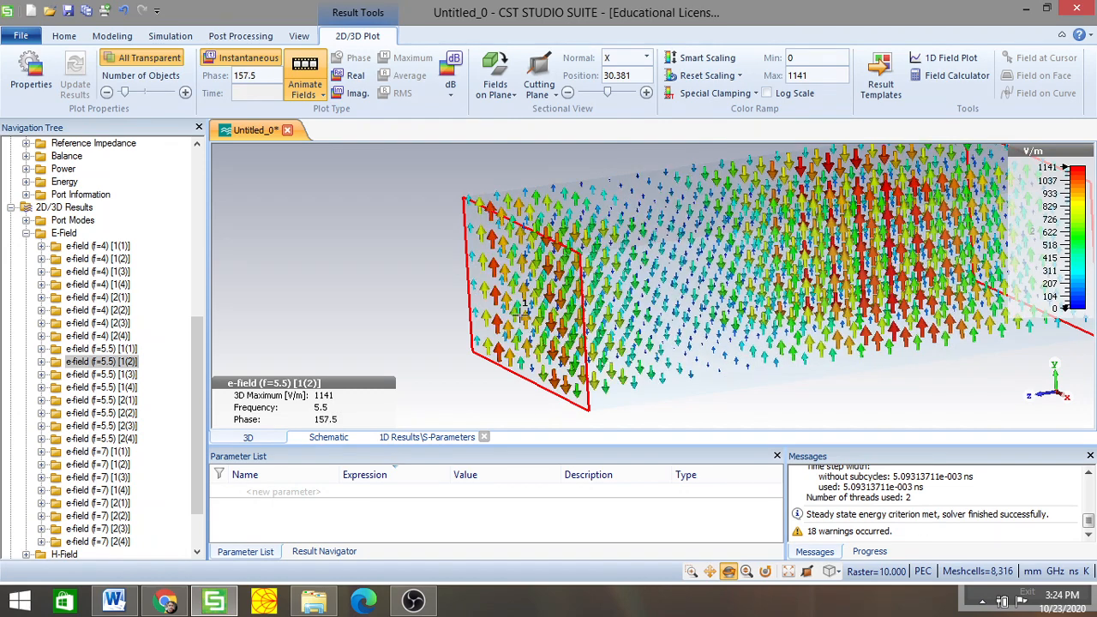
Pause and resume the e-field (f=5.5) [1(2)] animation, and pause it with transparency turned off to examine the port 1 face
left_click(307, 69)
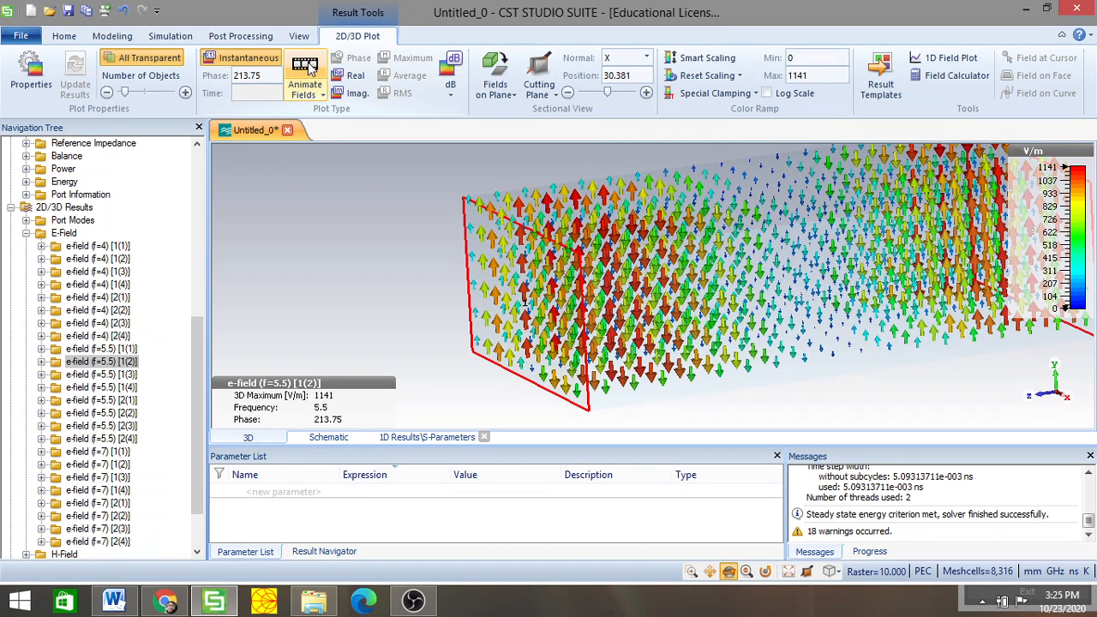
left_click(307, 73)
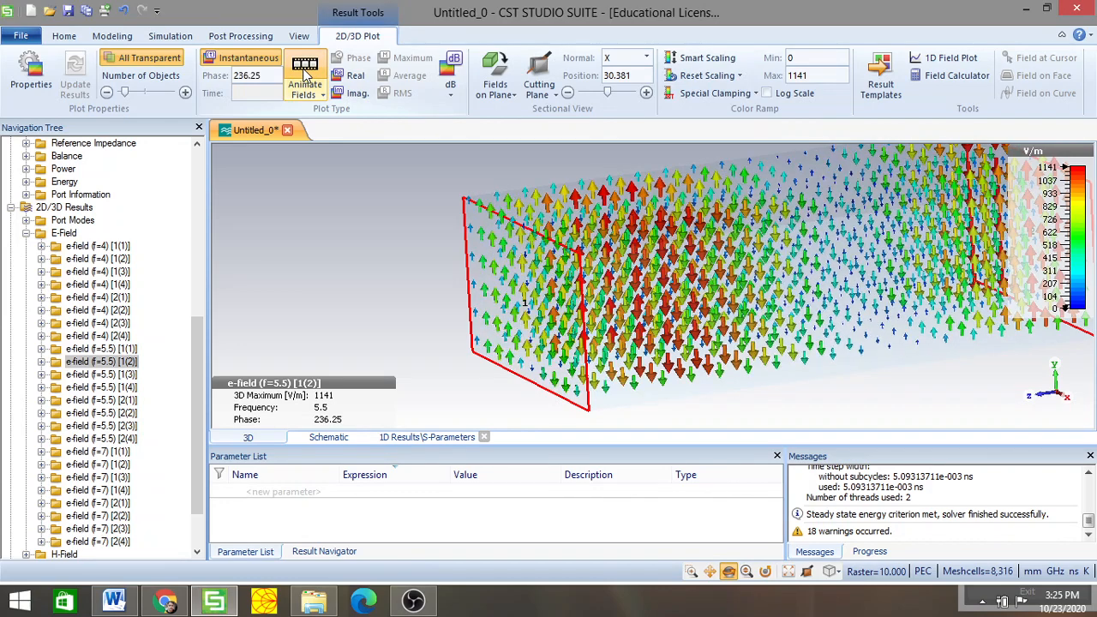
left_click(148, 61)
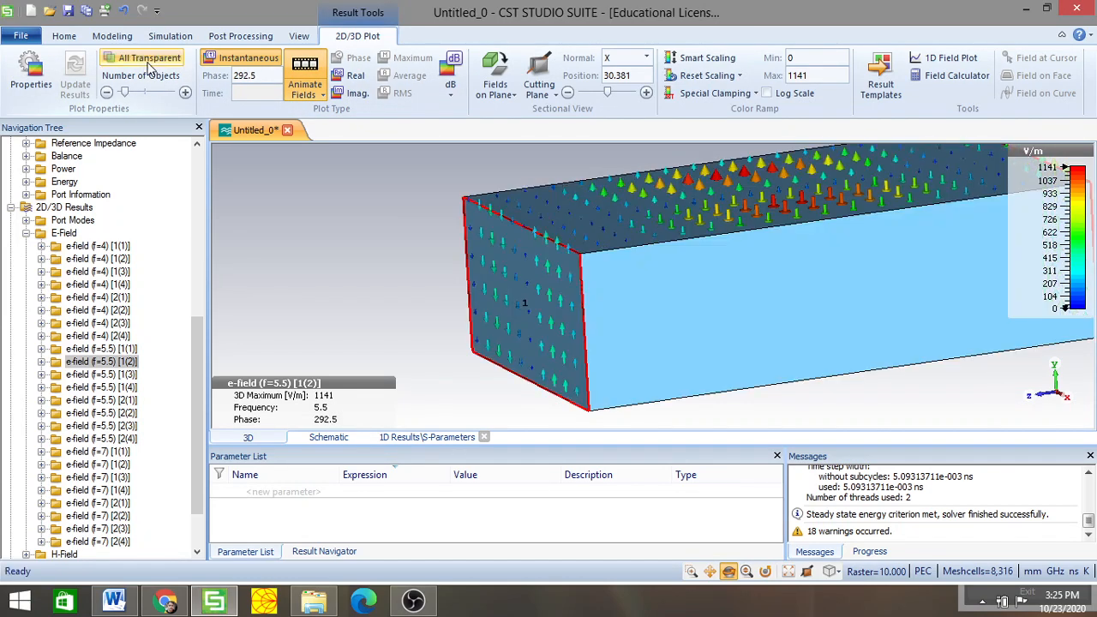
left_click(310, 71)
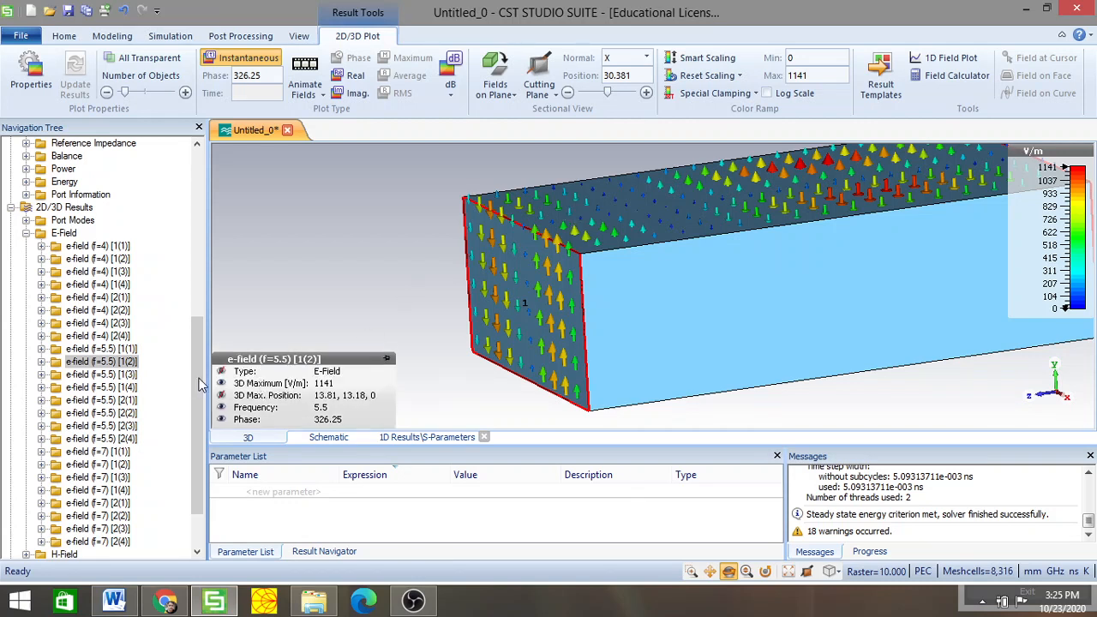
Display the e-field (f=5.5) [1(3)] result, animate it and make all parts transparent
left_click(129, 376)
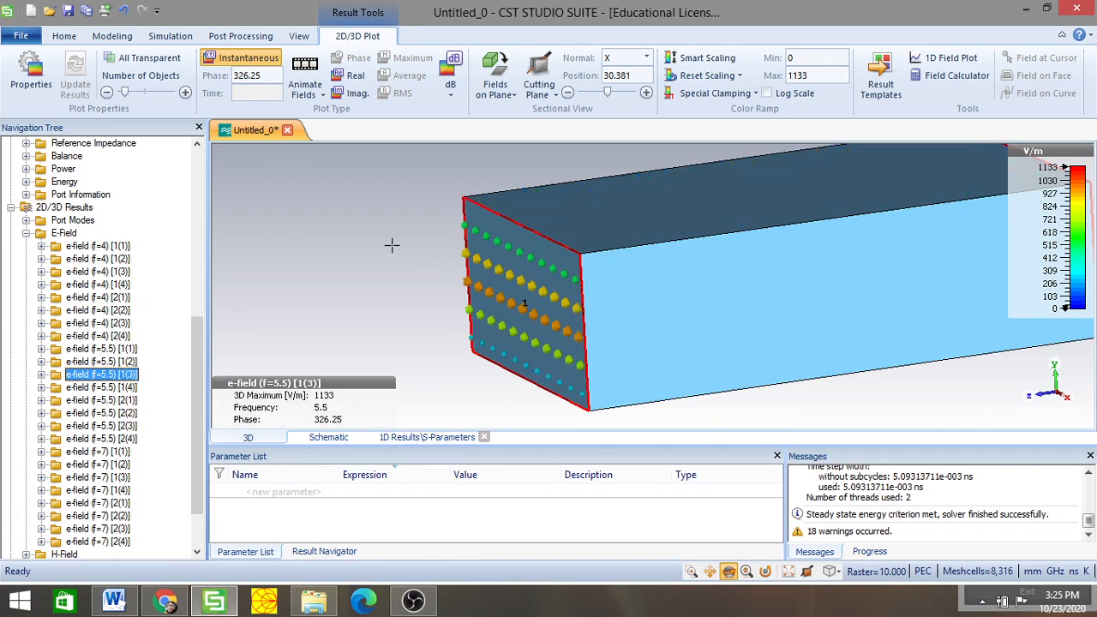
left_click(317, 76)
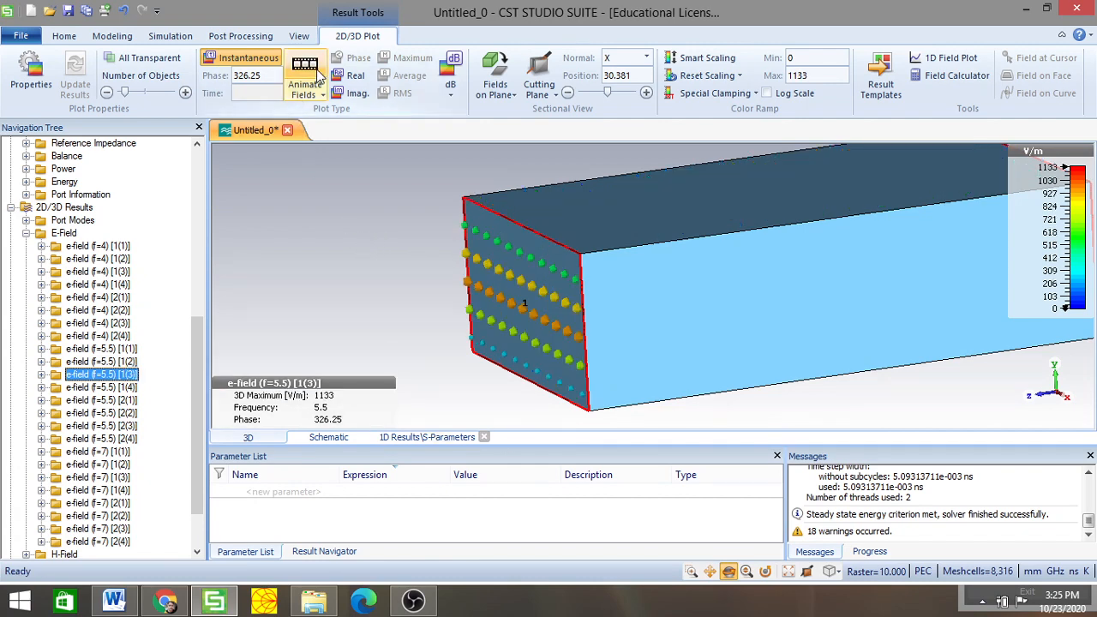
left_click(139, 58)
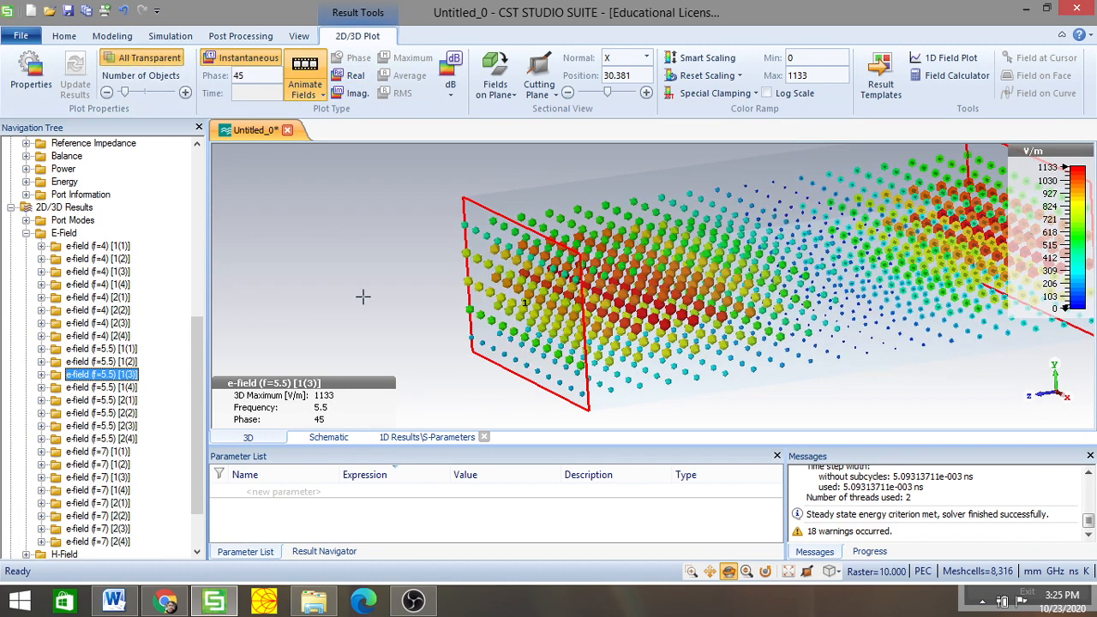
Increase the number of arrows in the e-field (f=5.5) [1(3)] plot and examine the field along the whole waveguide
scroll(607, 343, "down", 3)
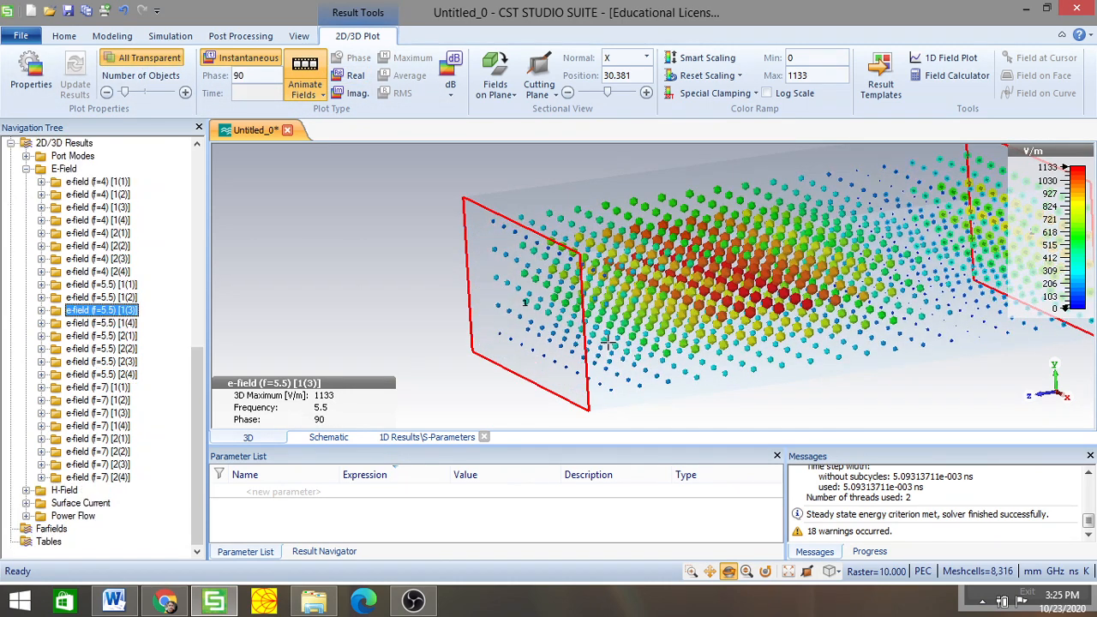
scroll(605, 290, "up", 5)
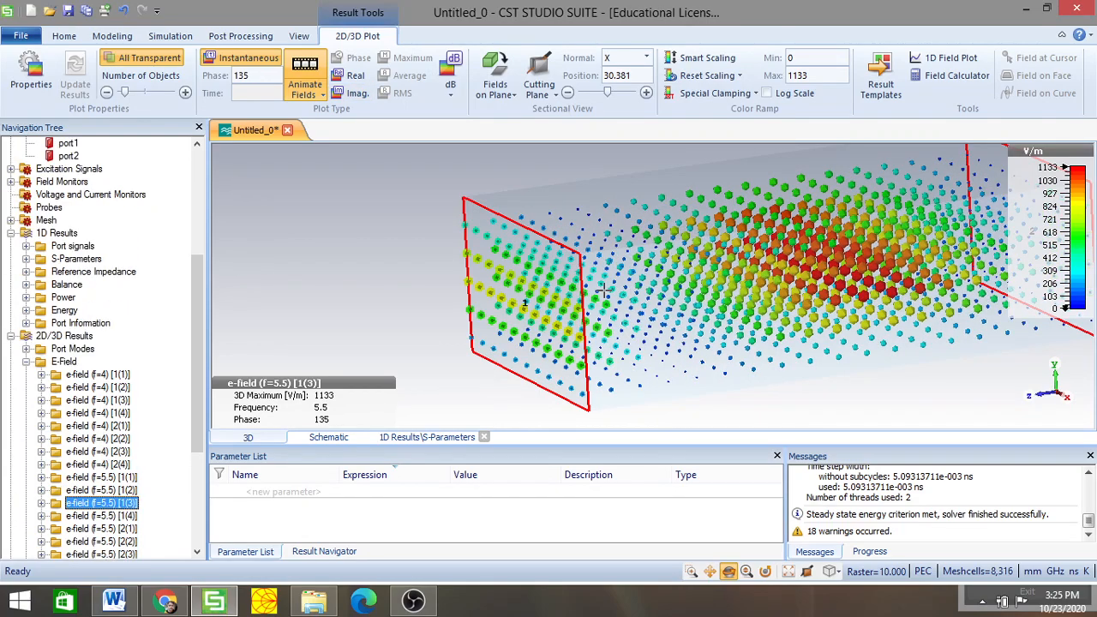
scroll(385, 296, "down", 2)
scroll(385, 295, "down", 4)
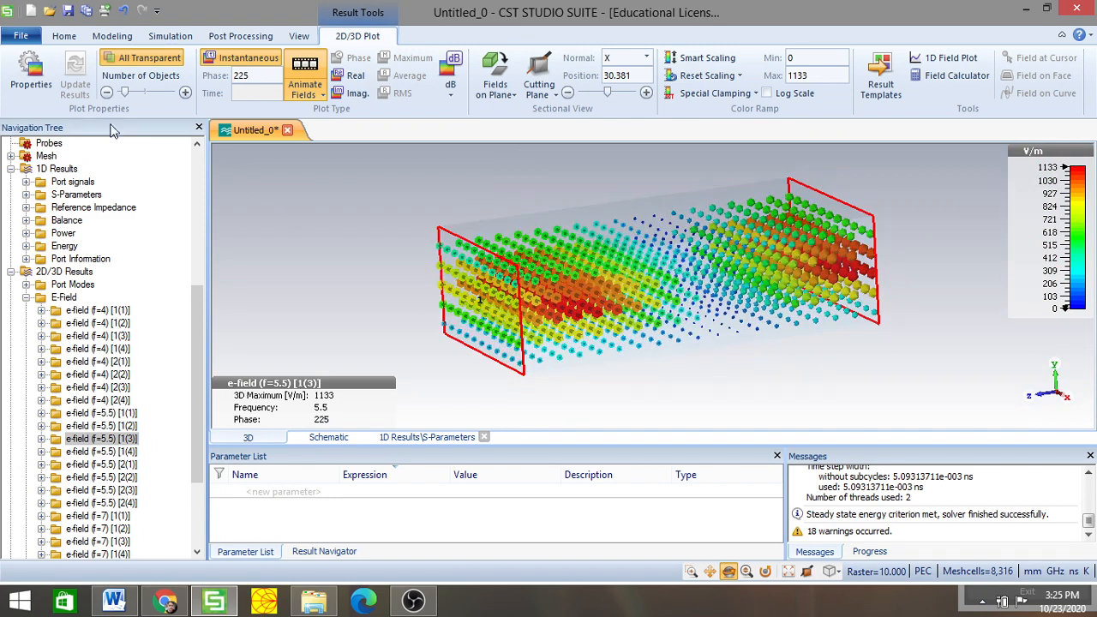
left_click_drag(135, 91, 159, 92)
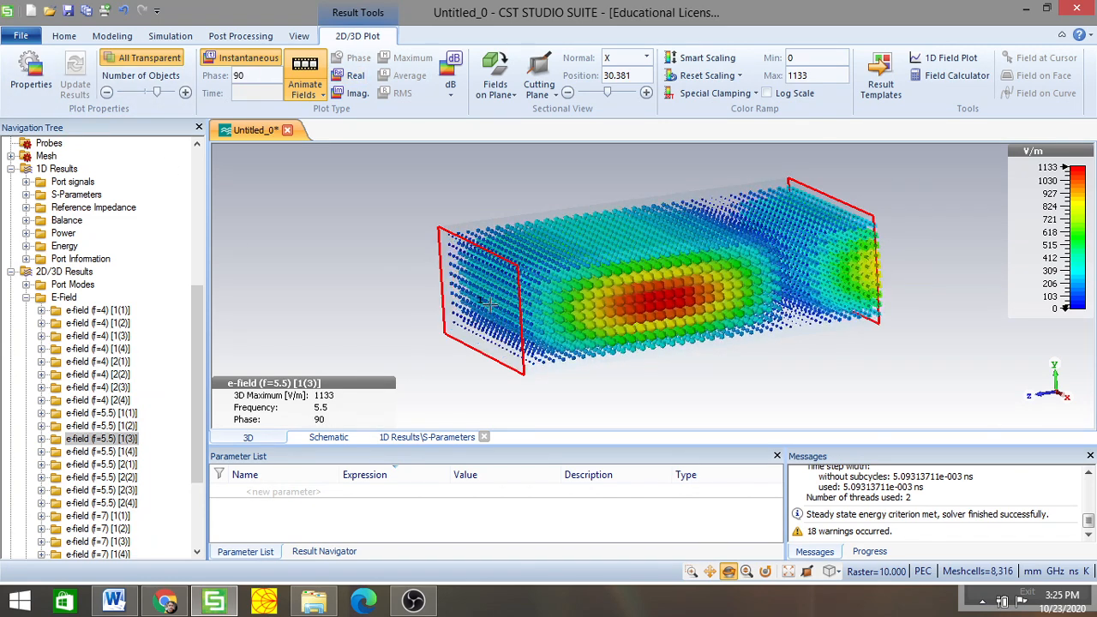
left_click_drag(490, 304, 583, 321)
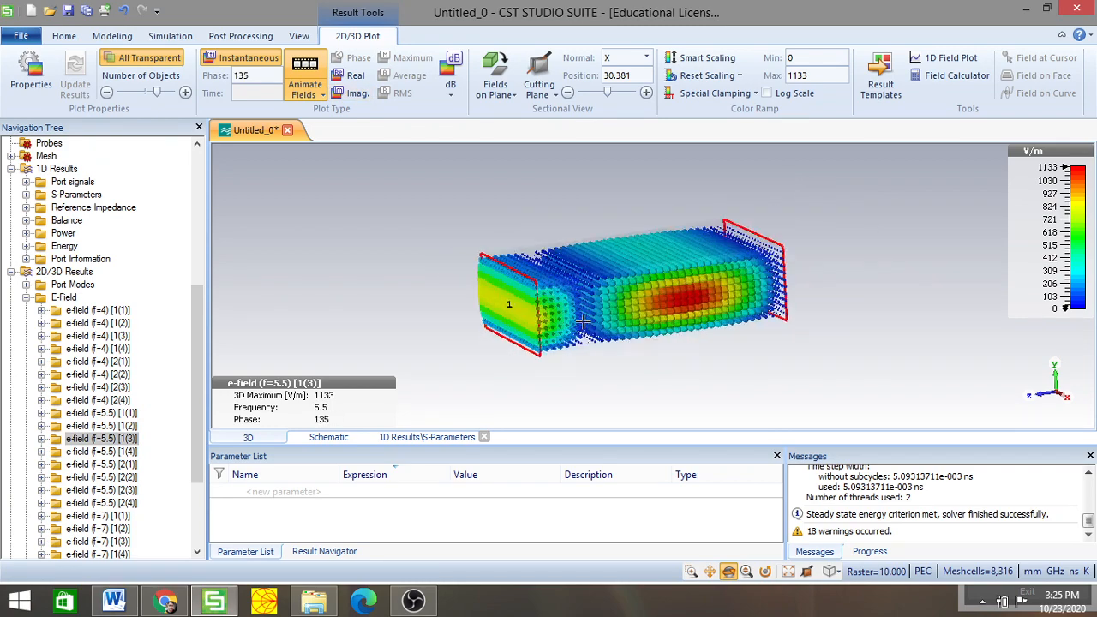
Reduce the number of arrows in the e-field (f=5.5) [1(3)] plot and turn off transparency to examine the port 1 face
scroll(583, 320, "up", 3)
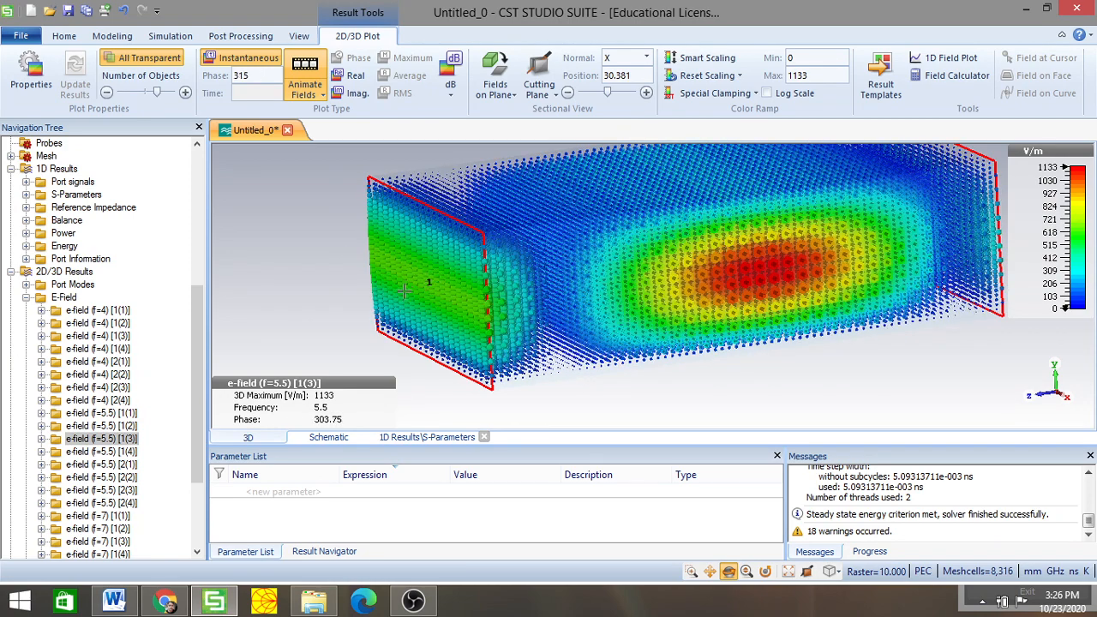
left_click_drag(156, 100, 125, 100)
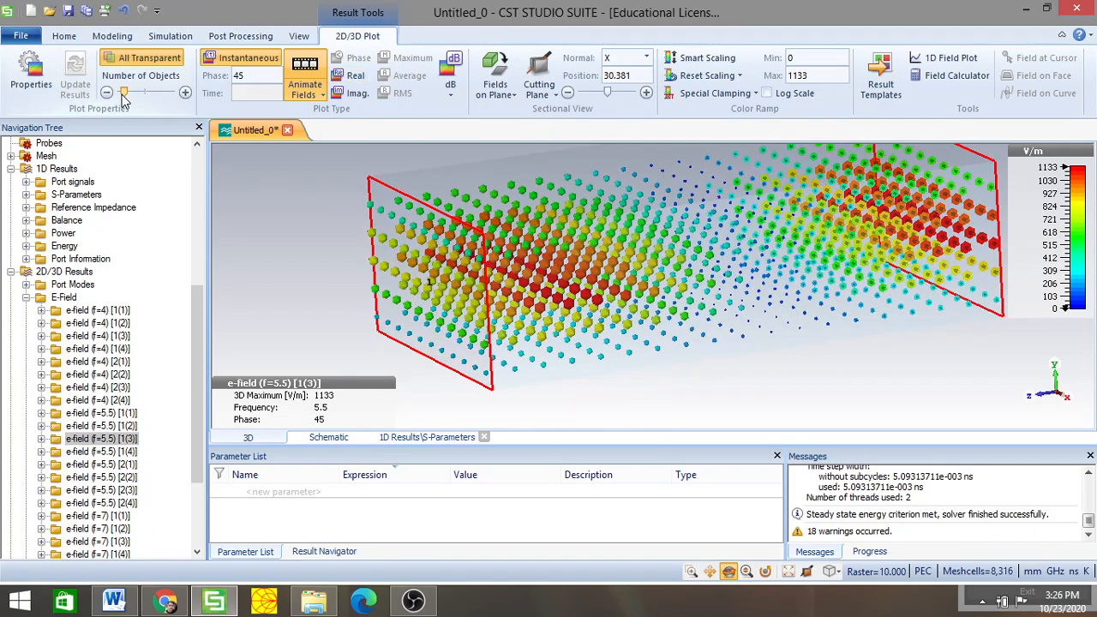
left_click_drag(464, 299, 541, 299)
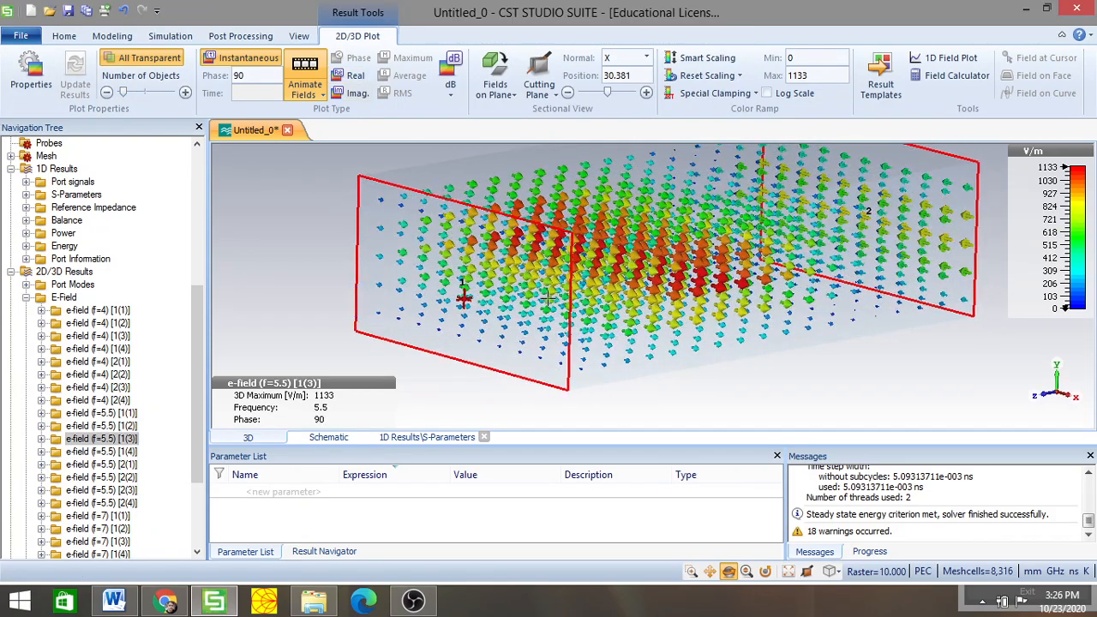
left_click(143, 57)
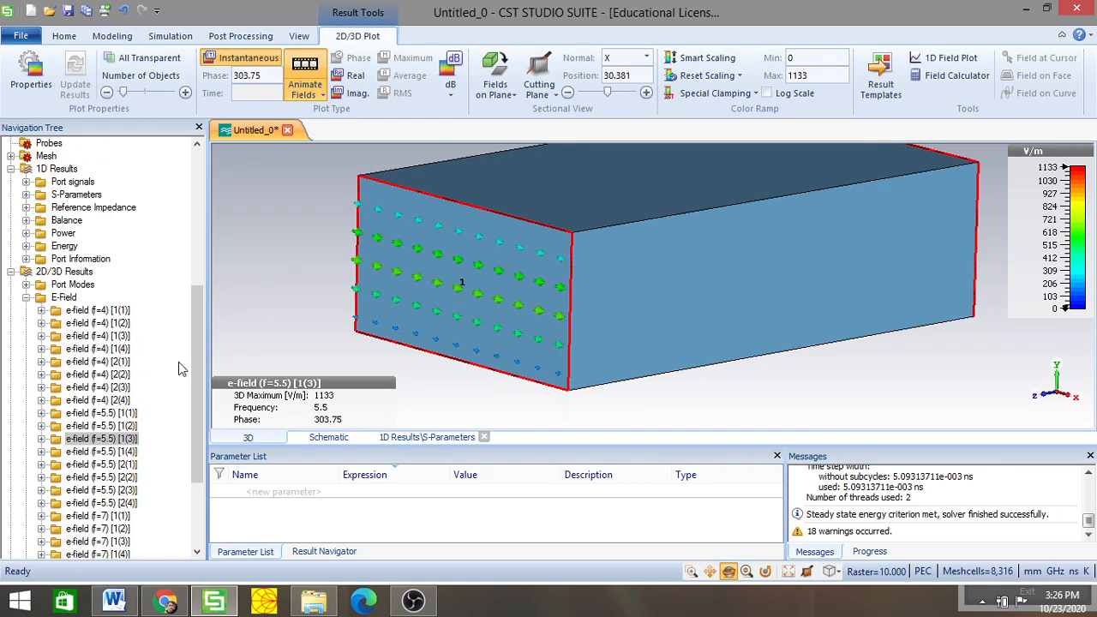
Display the e-field (f=5.5) [1(4)] result with all parts transparent and a higher number of arrows
left_click(131, 452)
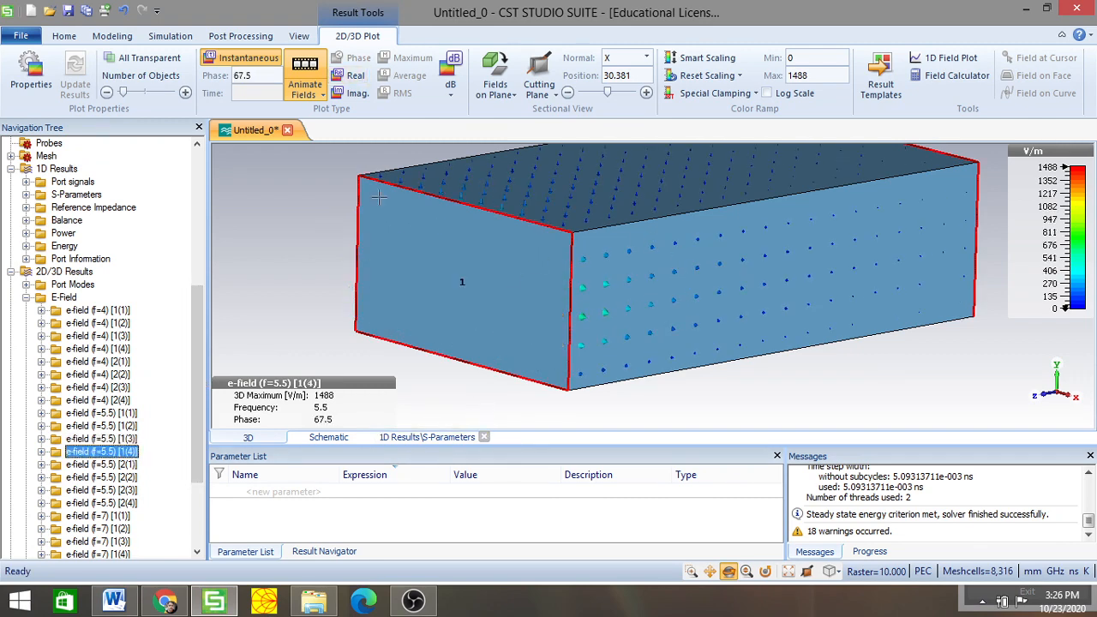
left_click(134, 57)
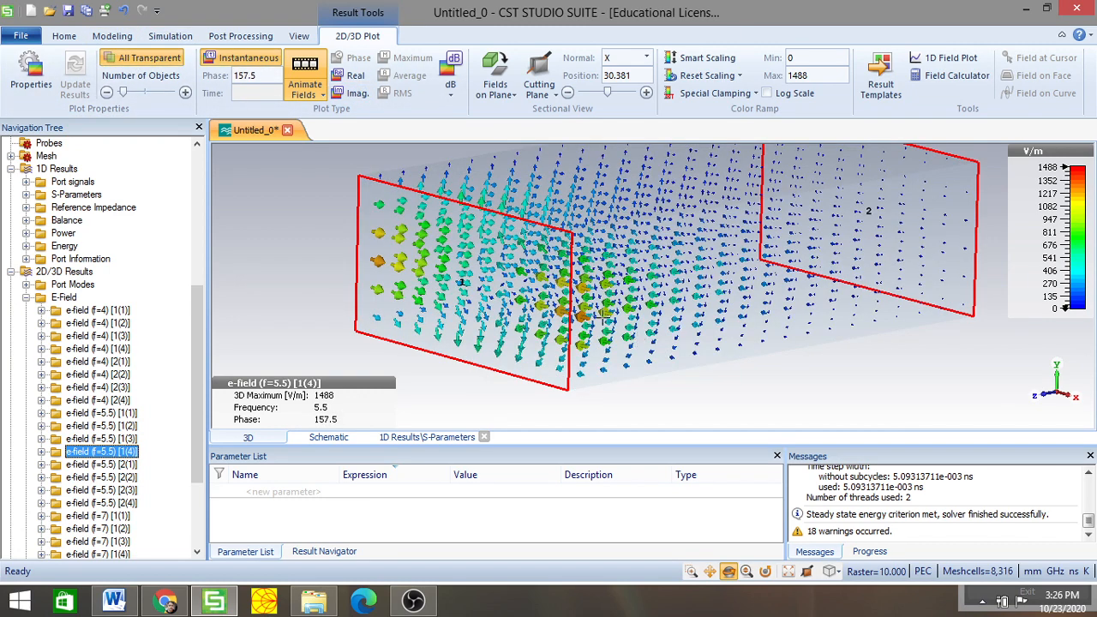
left_click_drag(122, 93, 162, 94)
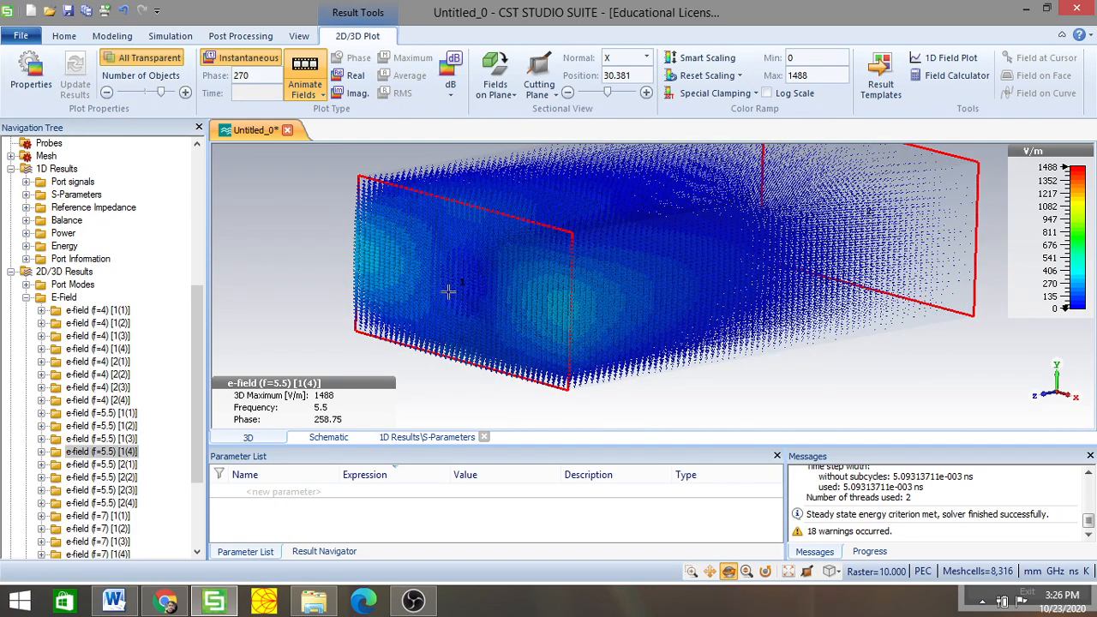
left_click(788, 571)
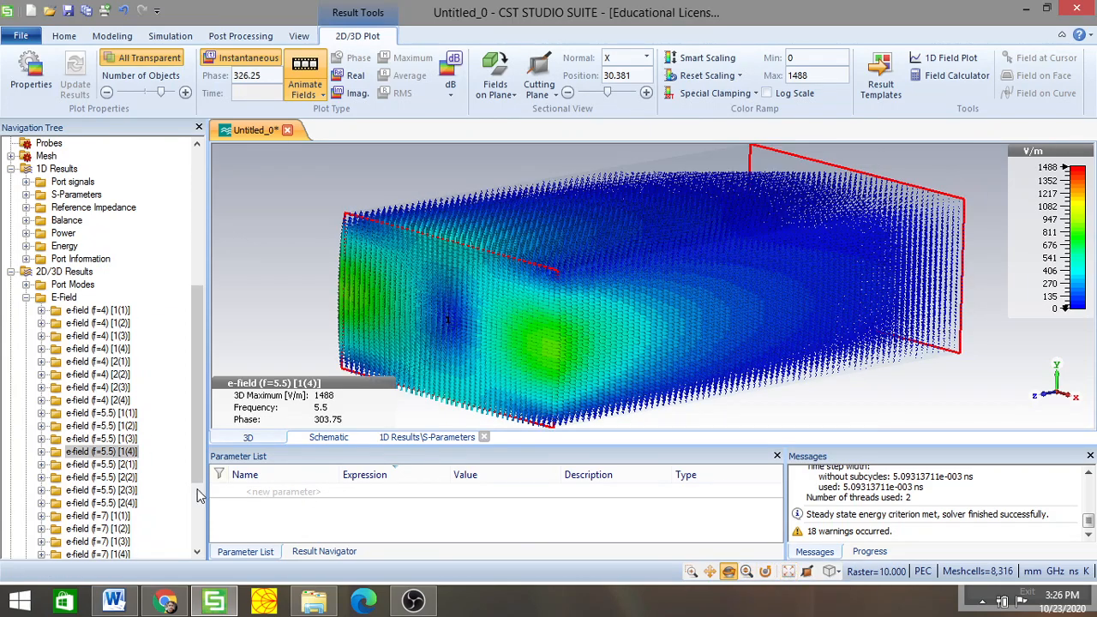
Display the animated e-field (f=7) results for modes [1(1)], [1(2)], [1(3)] and [1(4)] one after another
left_click_drag(195, 462, 196, 506)
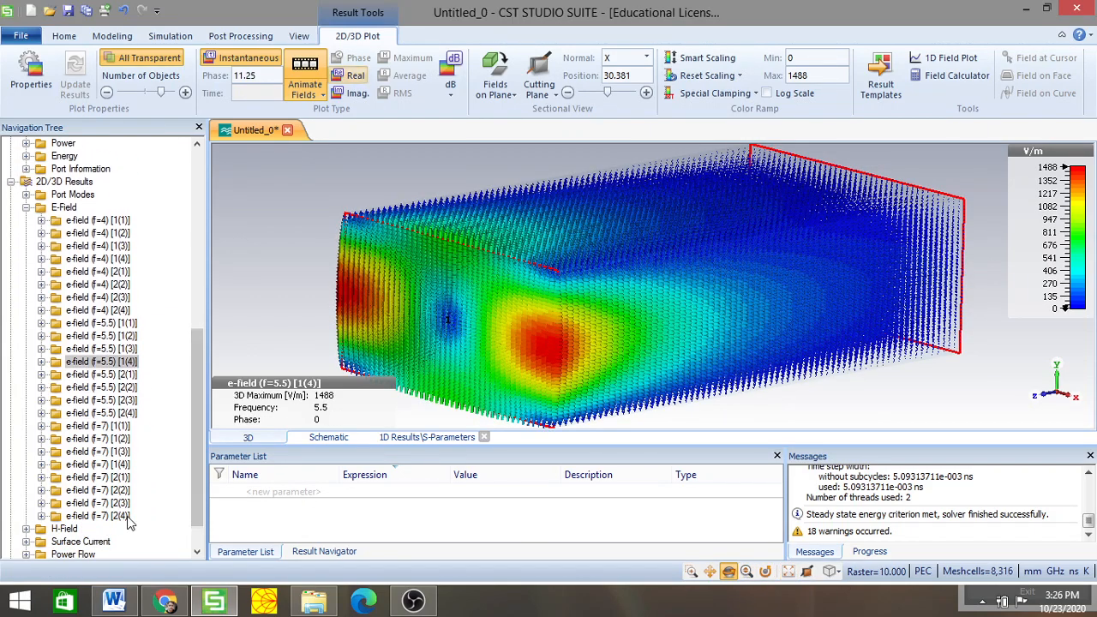
left_click(110, 427)
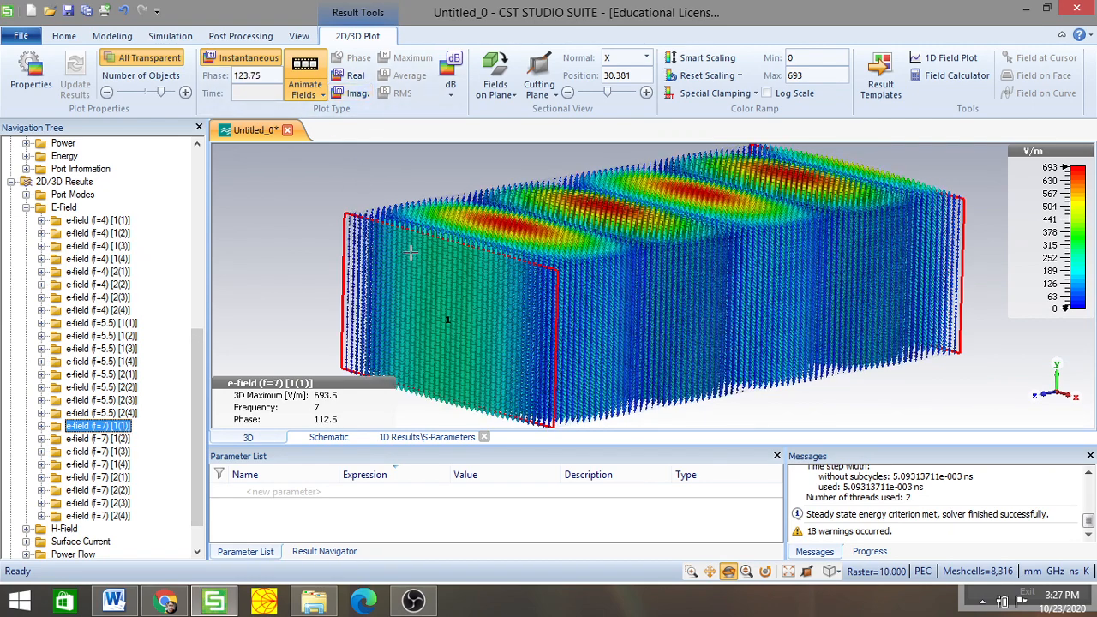
left_click(108, 440)
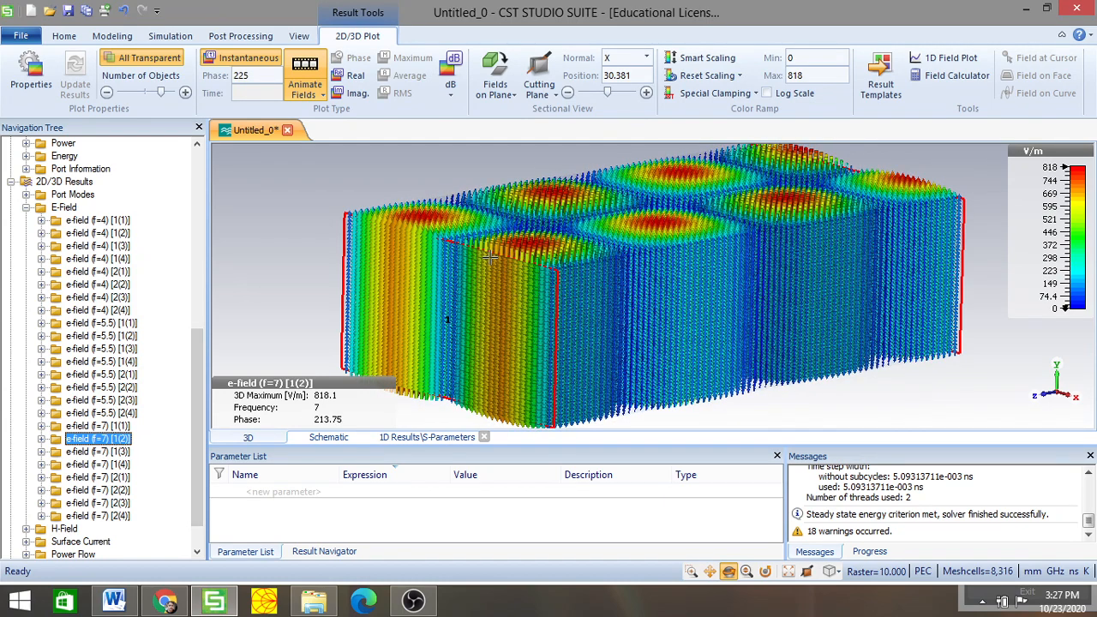
left_click(118, 453)
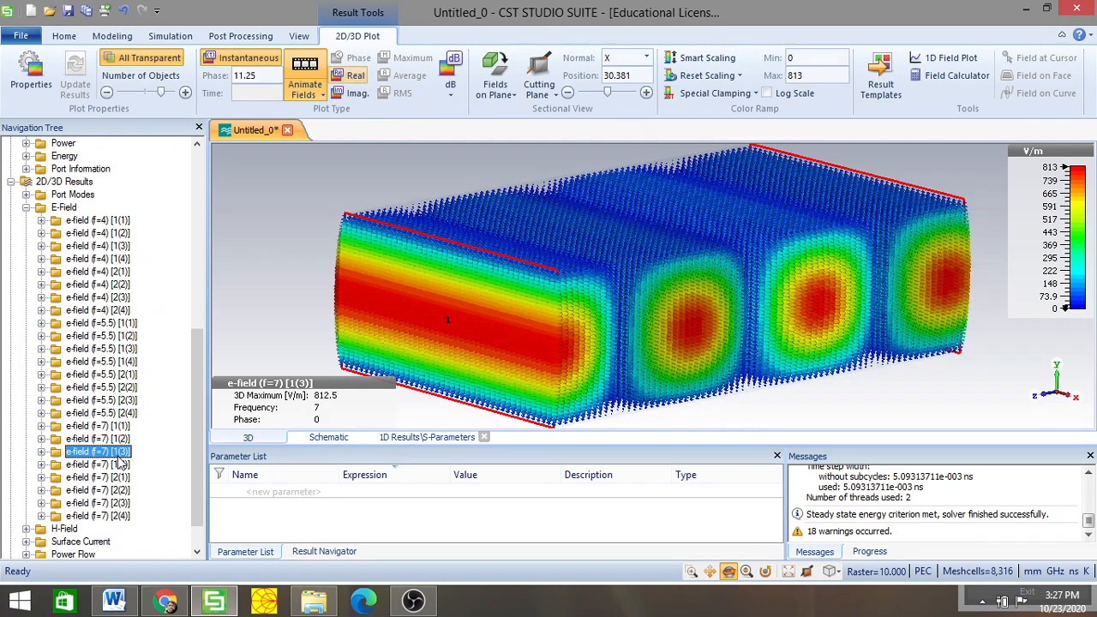
left_click(124, 464)
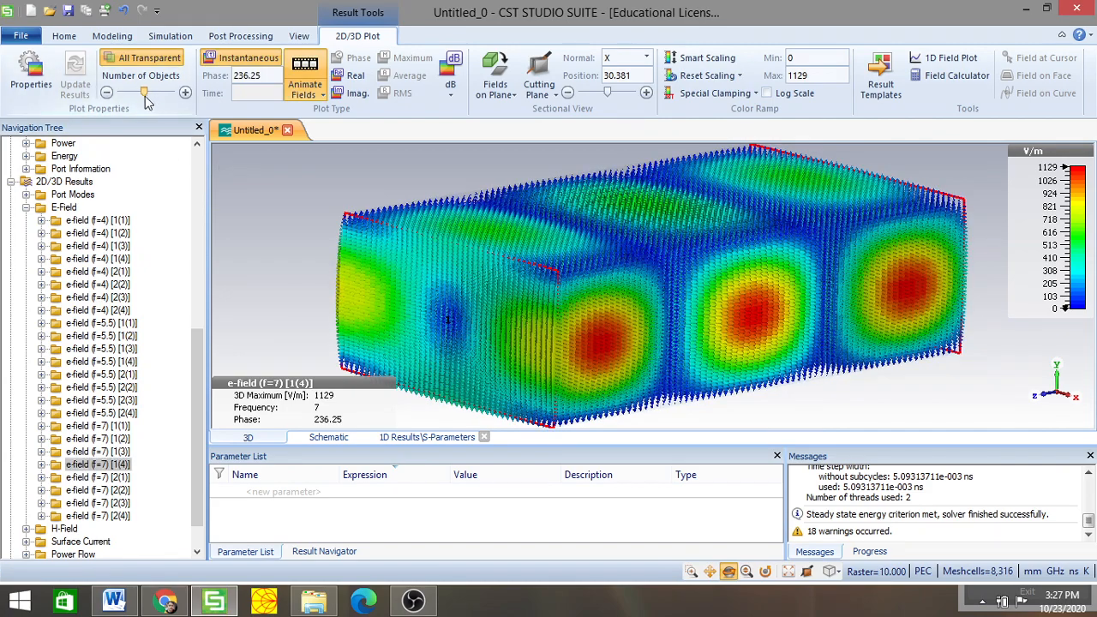
Reduce the arrows in the e-field (f=7) [1(4)] plot, turn off transparency and fix the stopped animation's phase at 0
left_click_drag(160, 93, 129, 99)
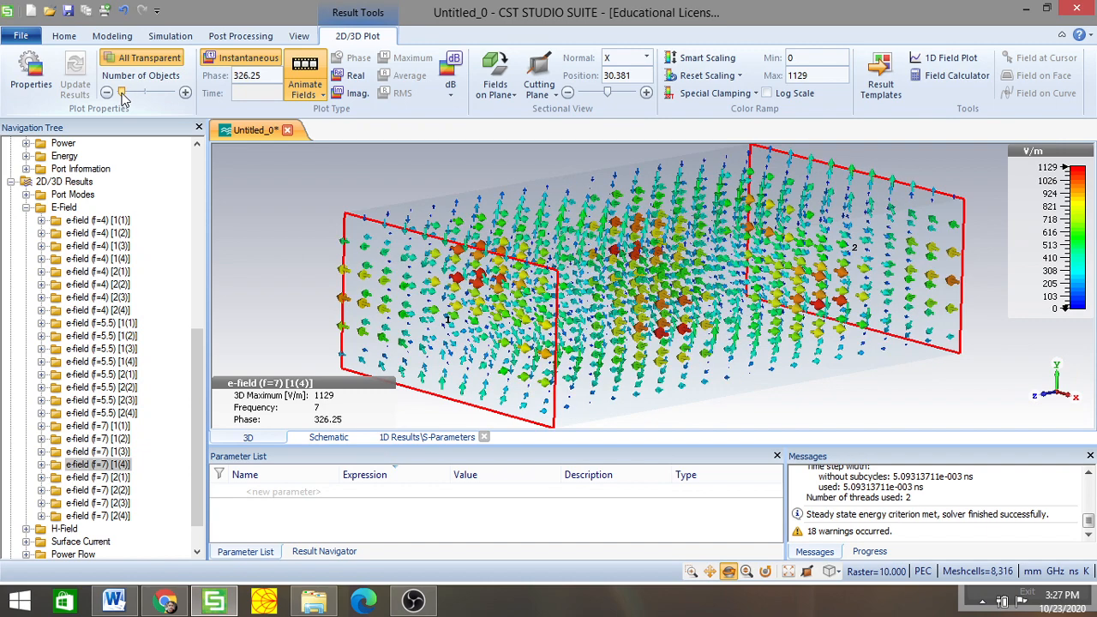
left_click(147, 52)
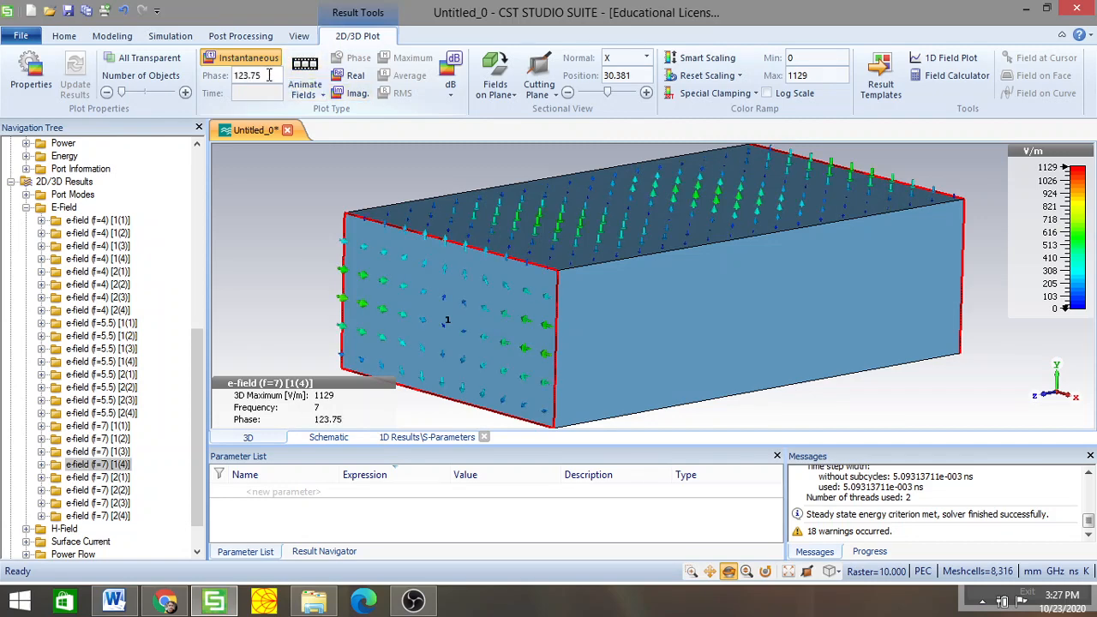
left_click_drag(263, 74, 232, 79)
type("0")
key("Return")
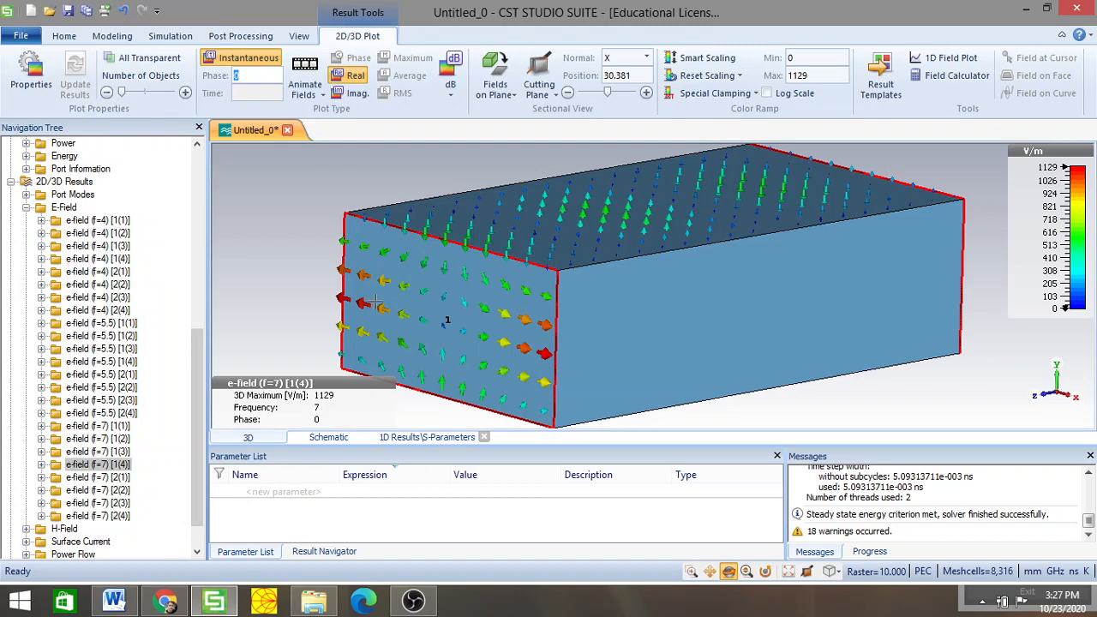
Examine the e-field (f=7) [1(4)] arrow directions on the port 1 face and the adjoining side wall up close
scroll(366, 298, "up", 2)
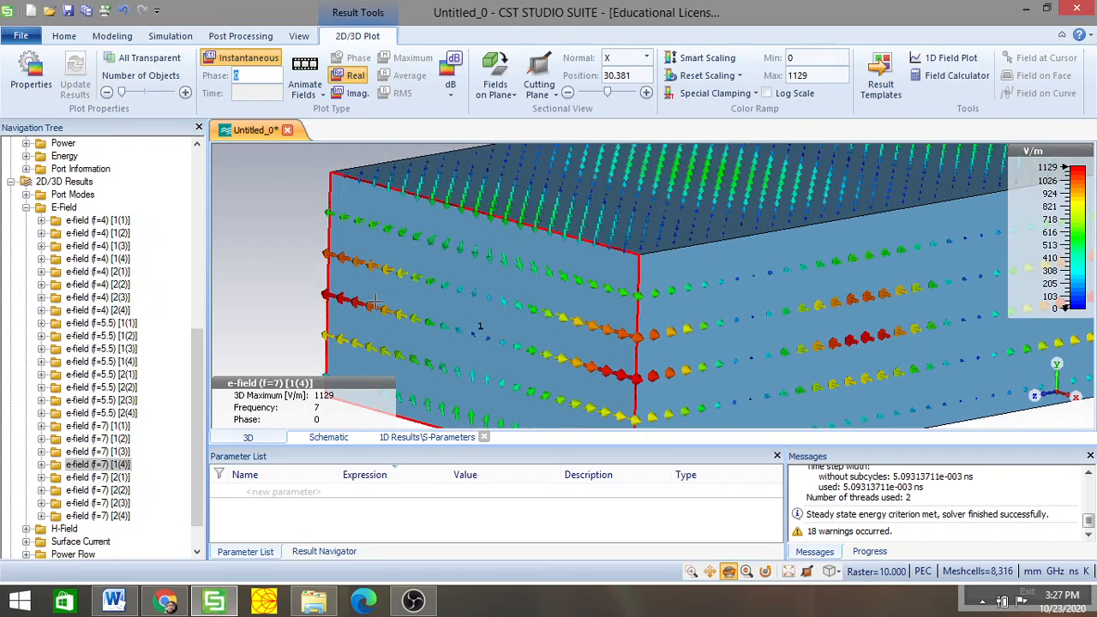
scroll(374, 302, "down", 1)
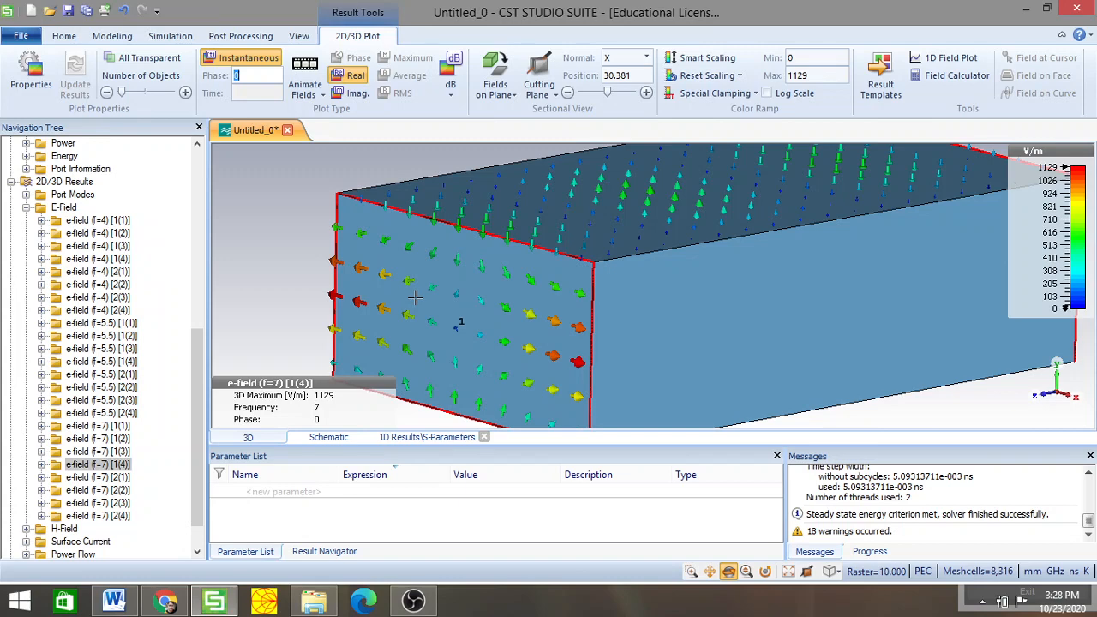
scroll(463, 324, "up", 3)
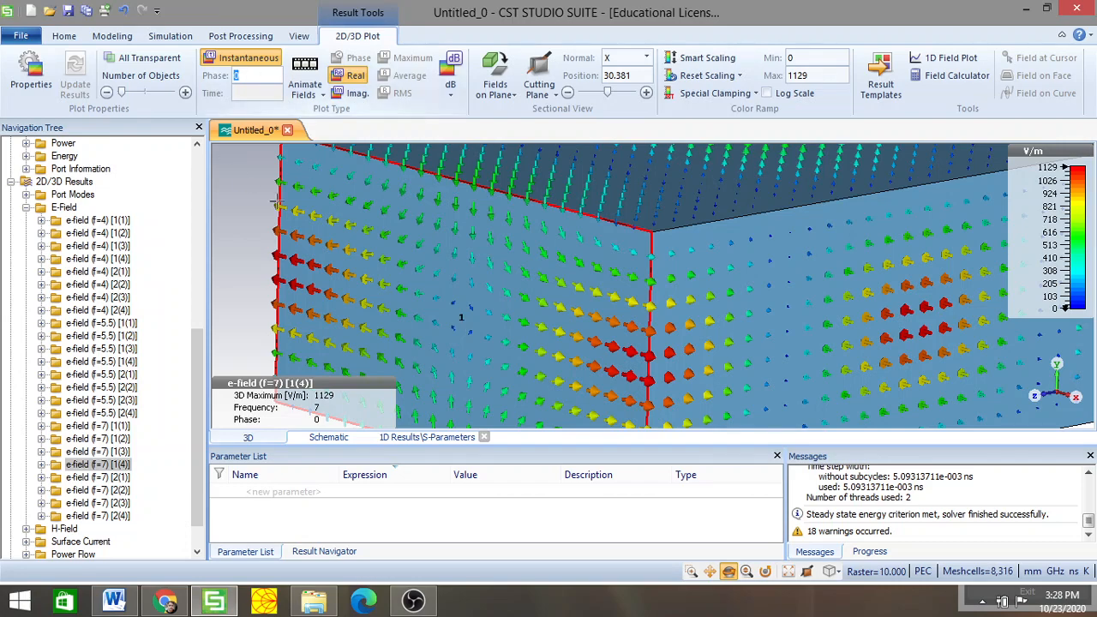
mouse_move(363, 289)
left_mouse_down()
mouse_move(419, 267)
mouse_move(362, 291)
left_mouse_up()
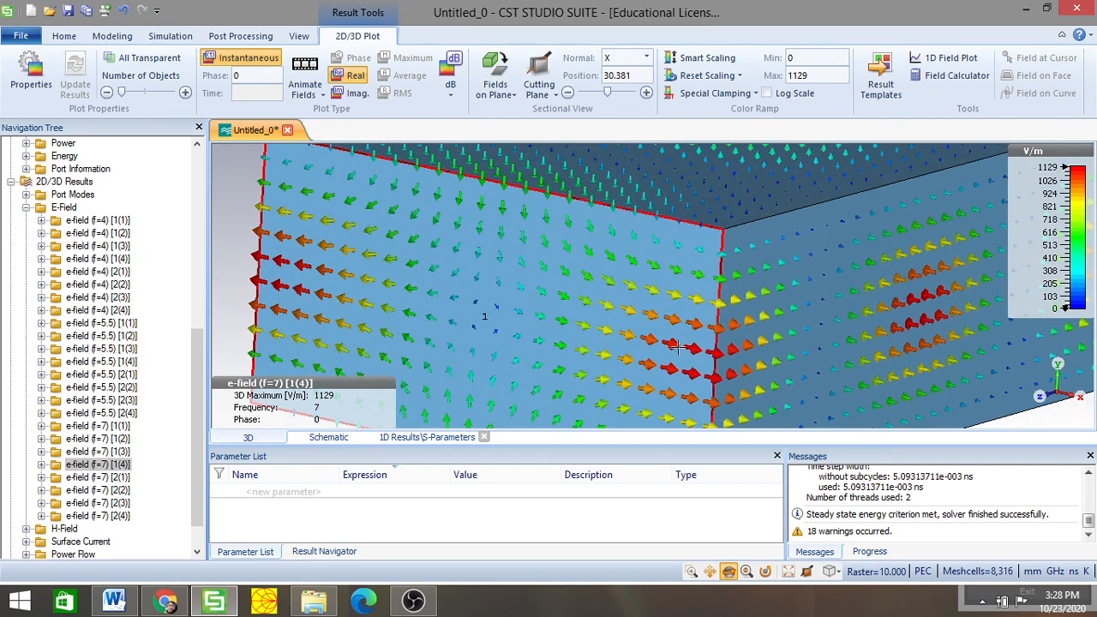
left_click_drag(588, 297, 653, 357)
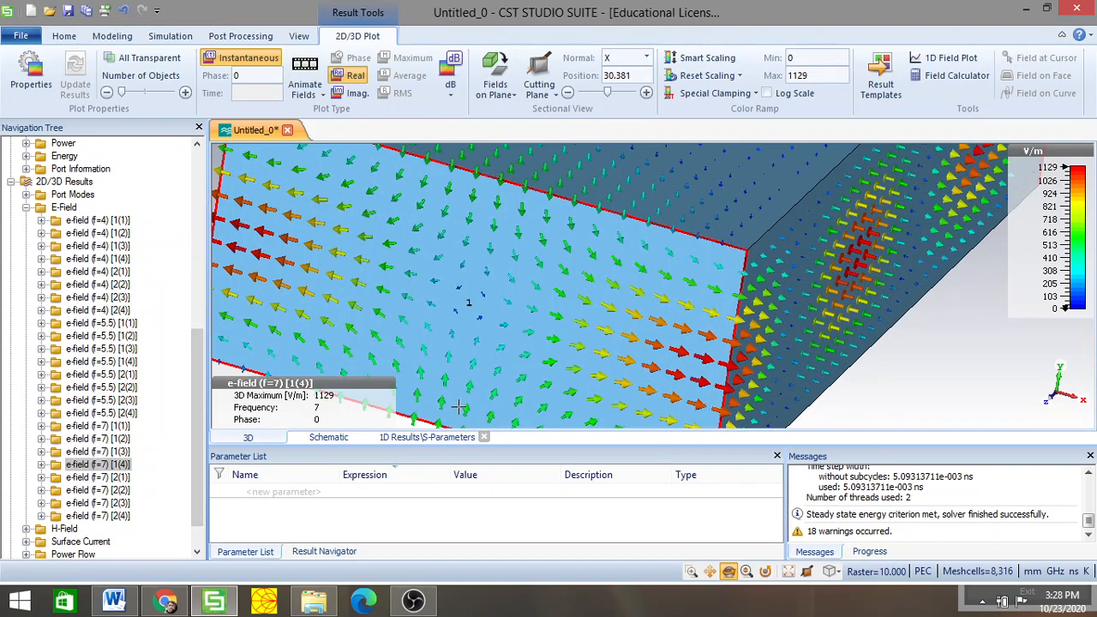
left_click_drag(660, 336, 586, 316)
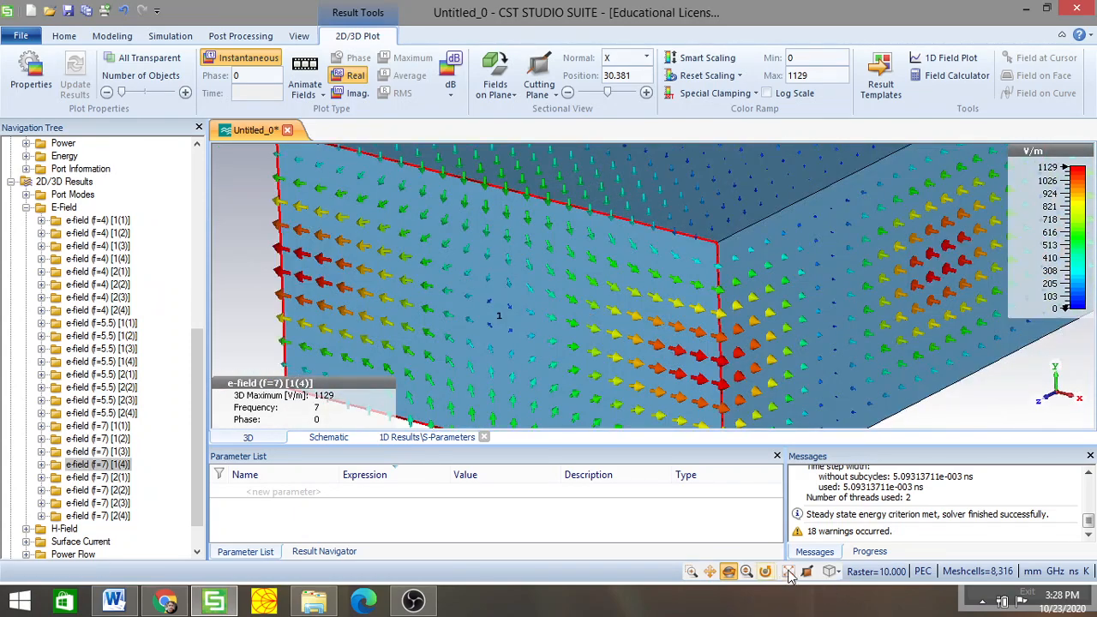
Make all parts transparent and examine the e-field (f=7) [1(4)] arrows through the whole waveguide
left_click(788, 571)
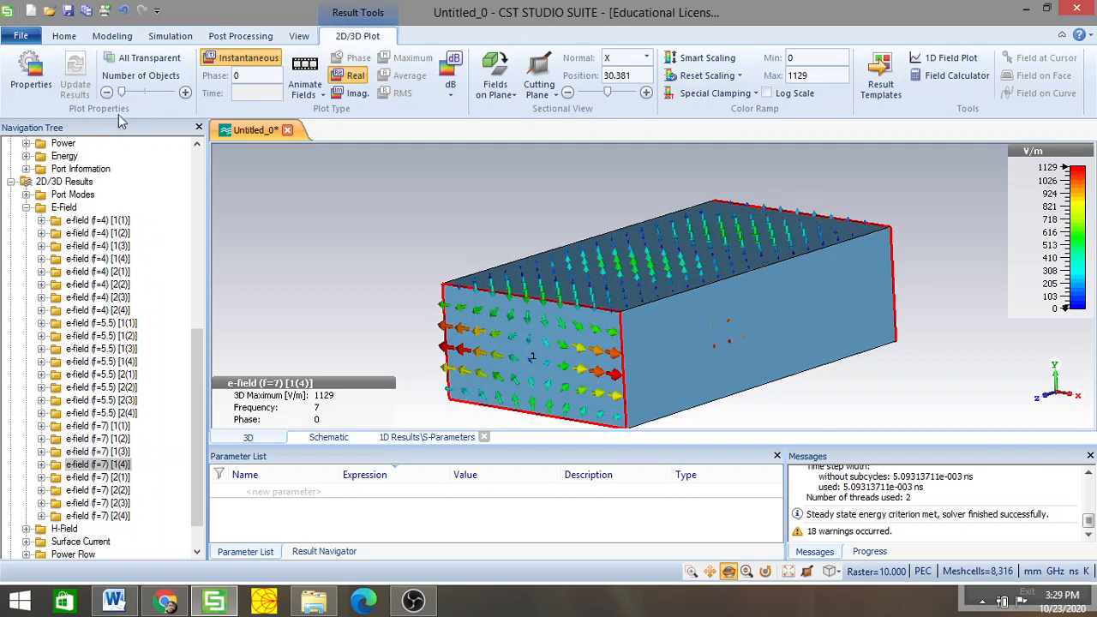
left_click(170, 64)
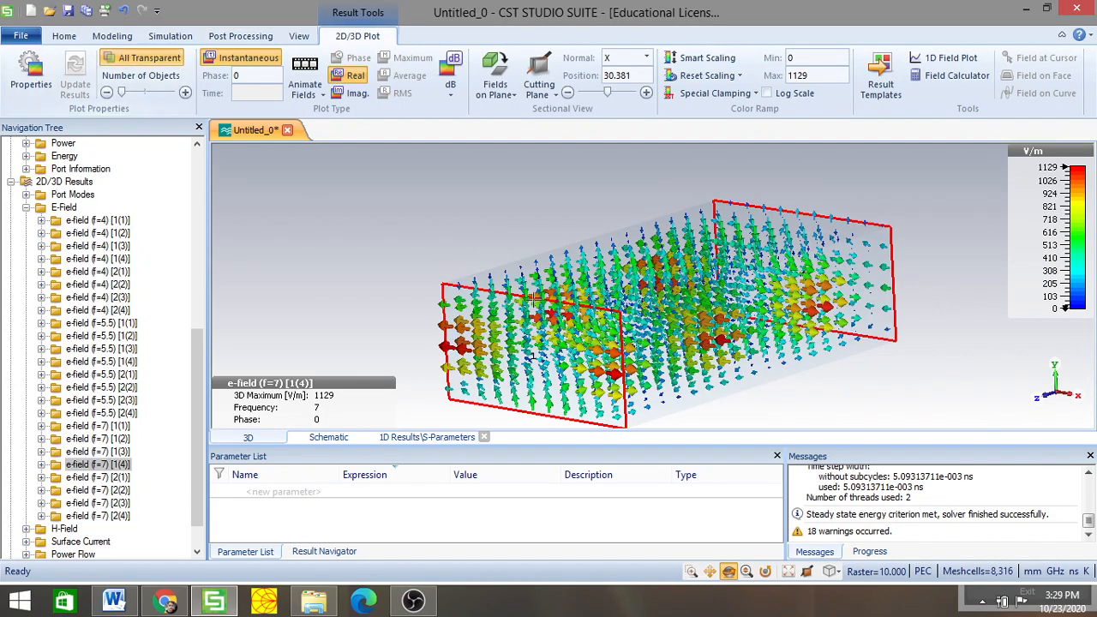
left_click_drag(533, 300, 487, 388)
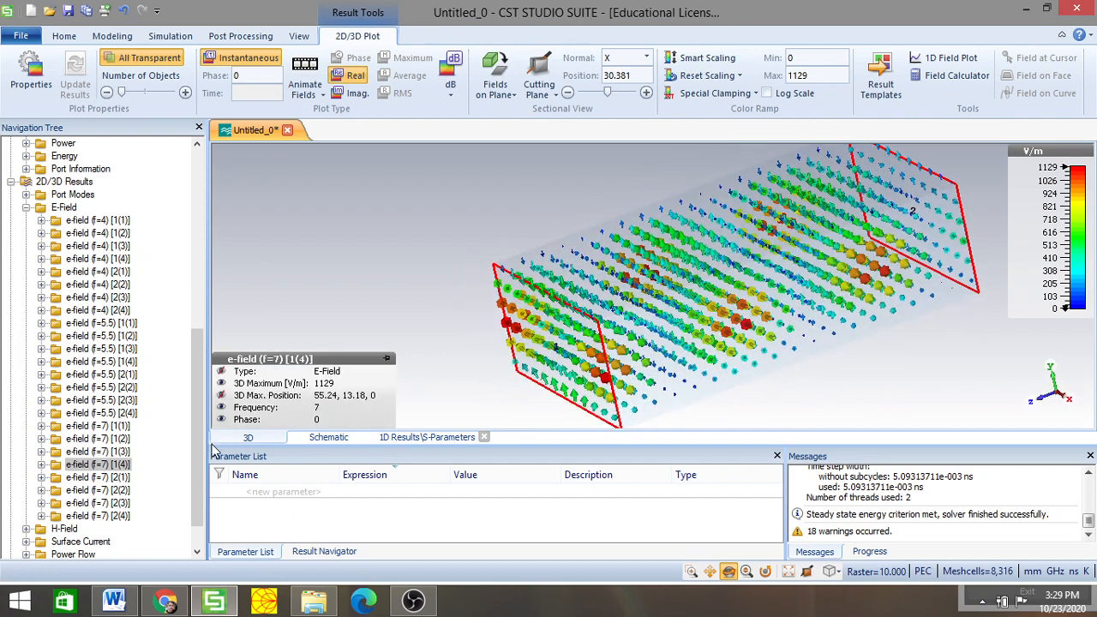
Display the h-field (f=4) [1(1)] result and examine its arrows inside the waveguide from several angles
left_click_drag(199, 449, 185, 554)
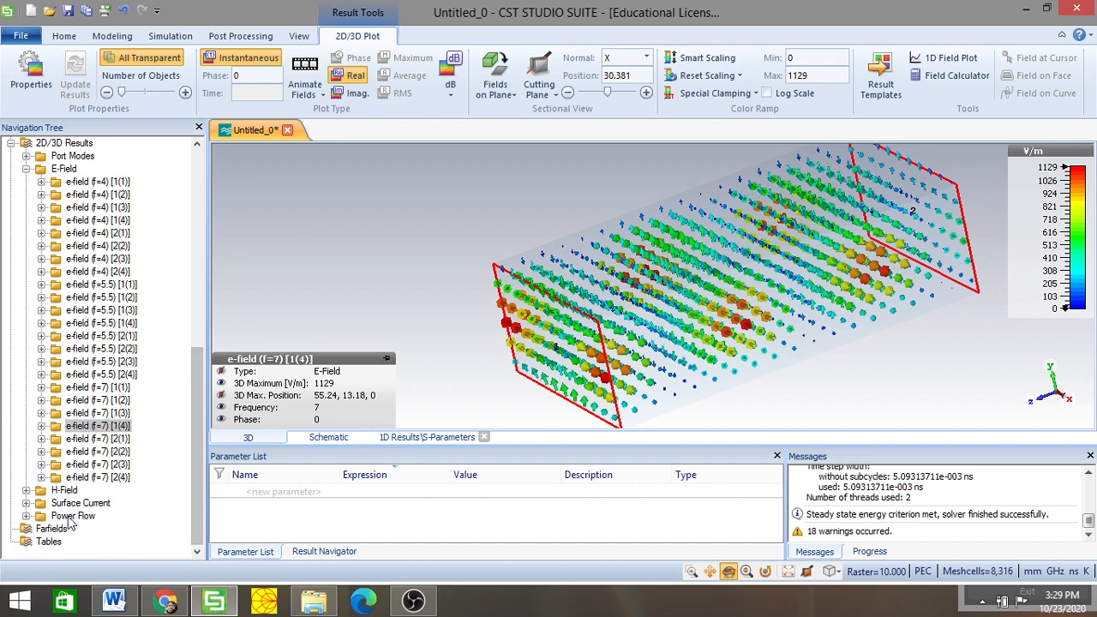
left_click(26, 490)
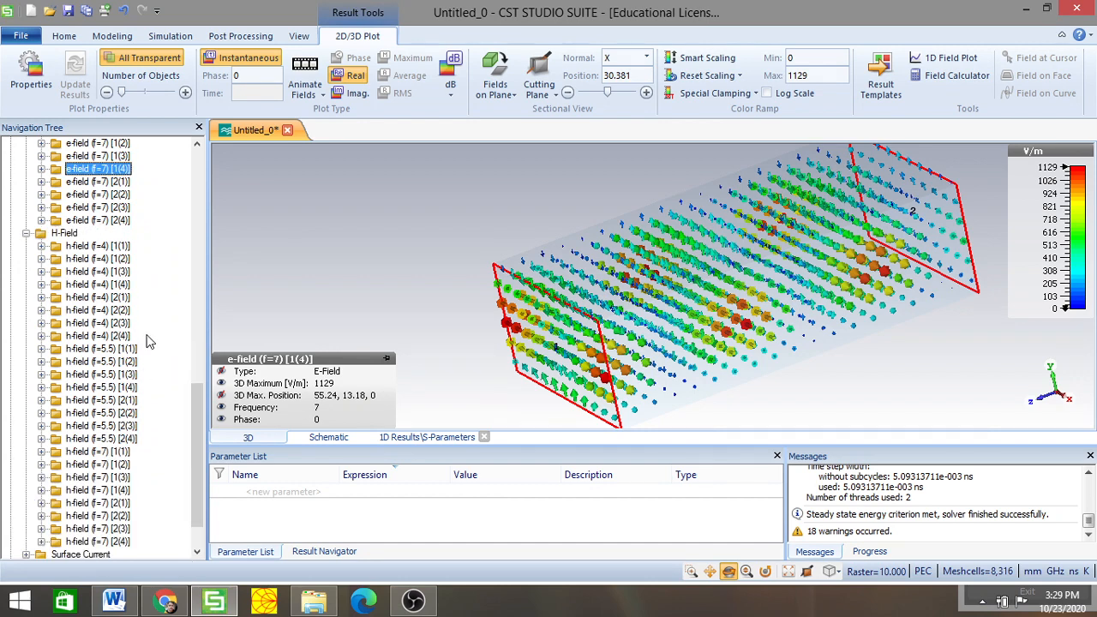
left_click(96, 246)
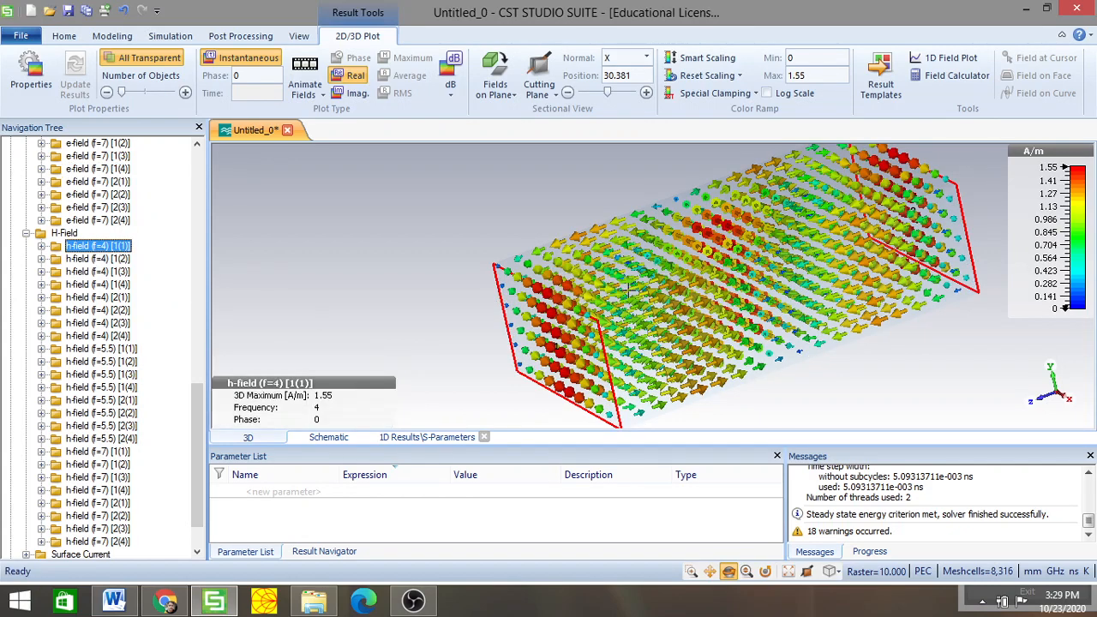
left_click_drag(675, 343, 707, 330)
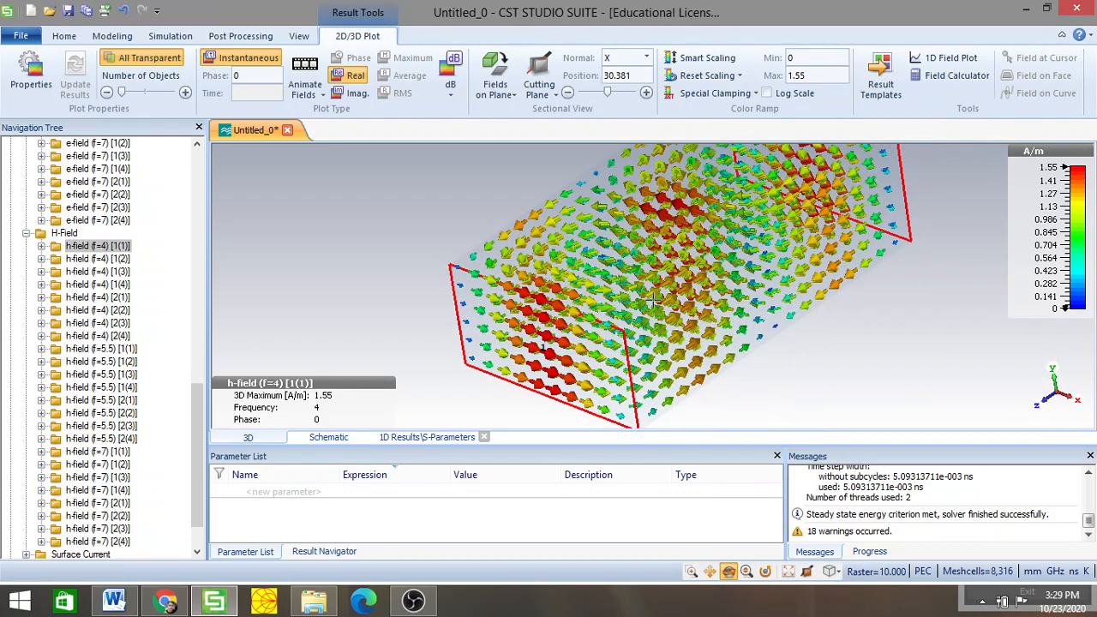
mouse_move(583, 332)
left_mouse_down()
mouse_move(643, 318)
mouse_move(582, 329)
mouse_move(661, 401)
mouse_move(582, 330)
left_mouse_up()
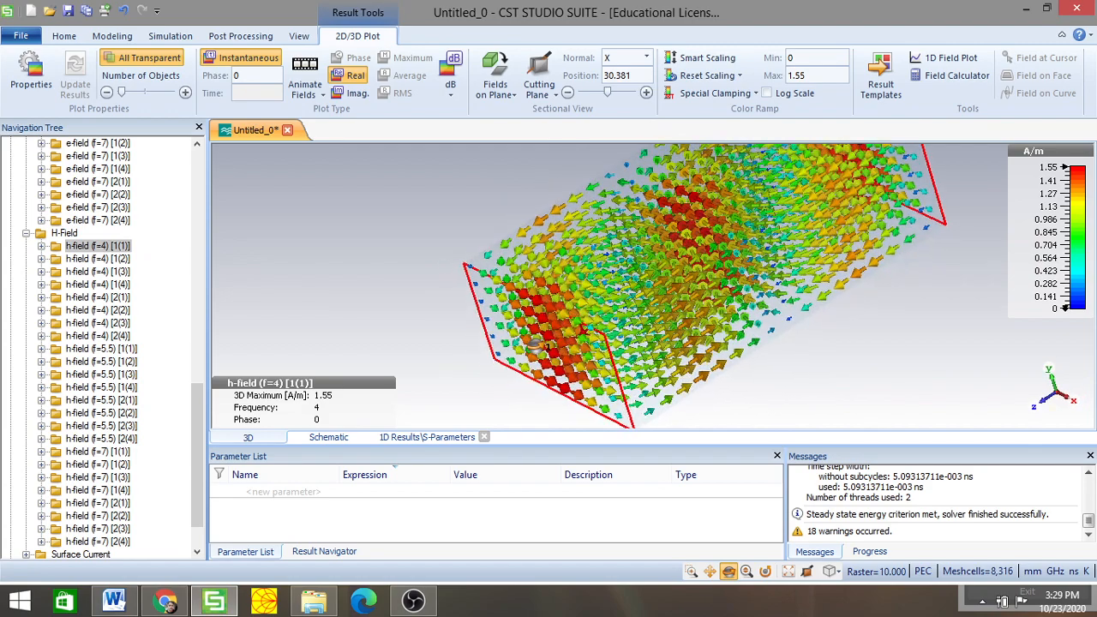
left_click_drag(641, 270, 677, 282)
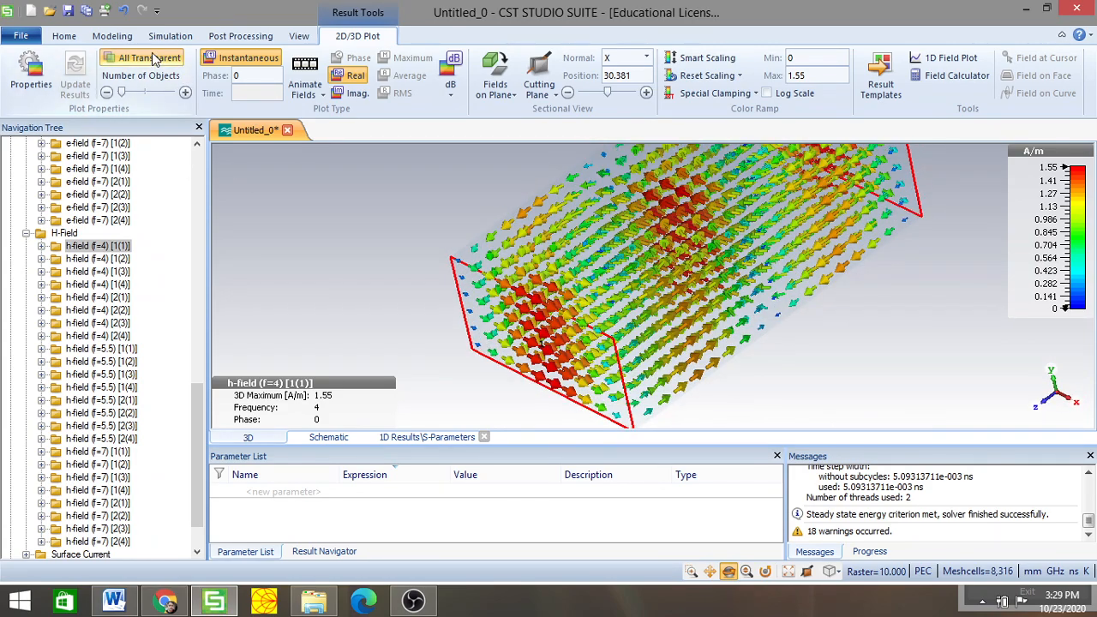
Turn off transparency in the h-field (f=4) [1(1)] plot and examine the field on the waveguide's outer faces
left_click(151, 53)
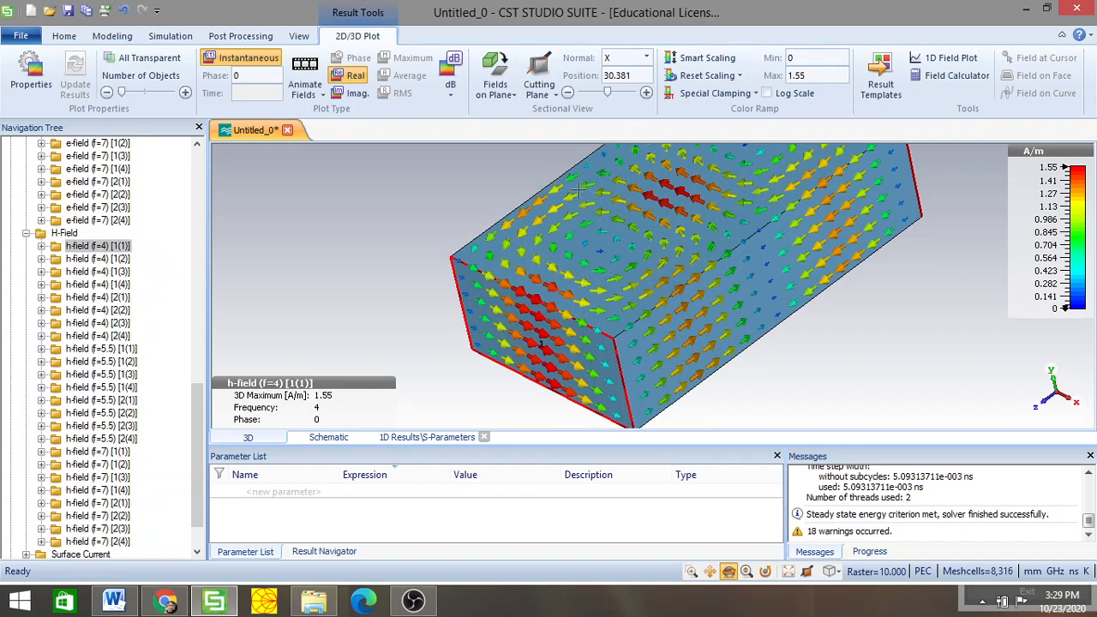
left_click(787, 571)
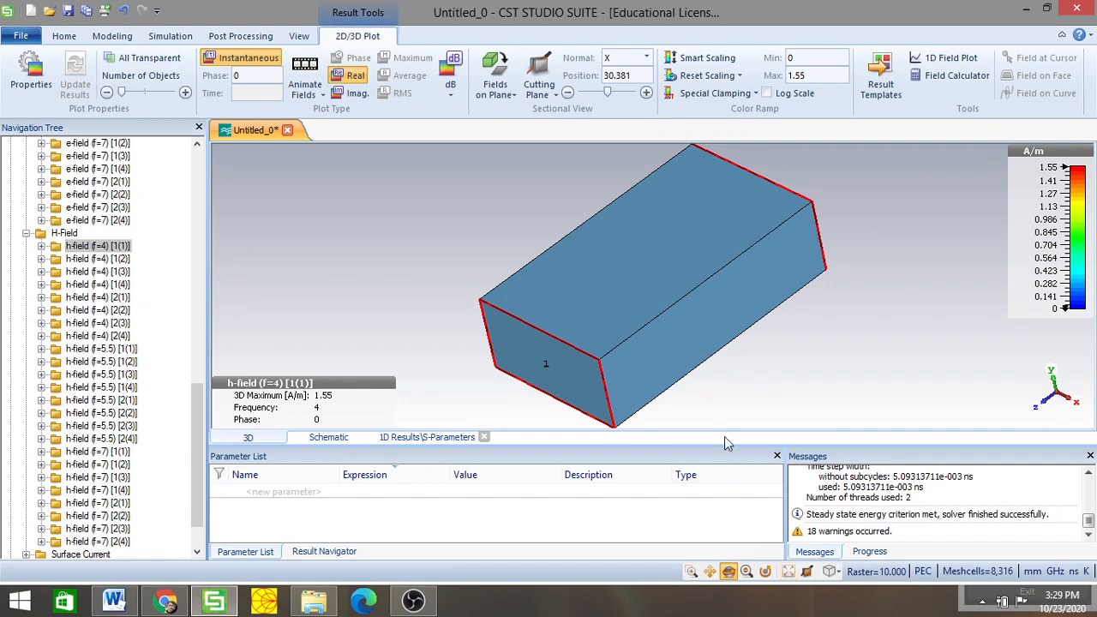
scroll(671, 331, "down", 2)
scroll(671, 331, "up", 3)
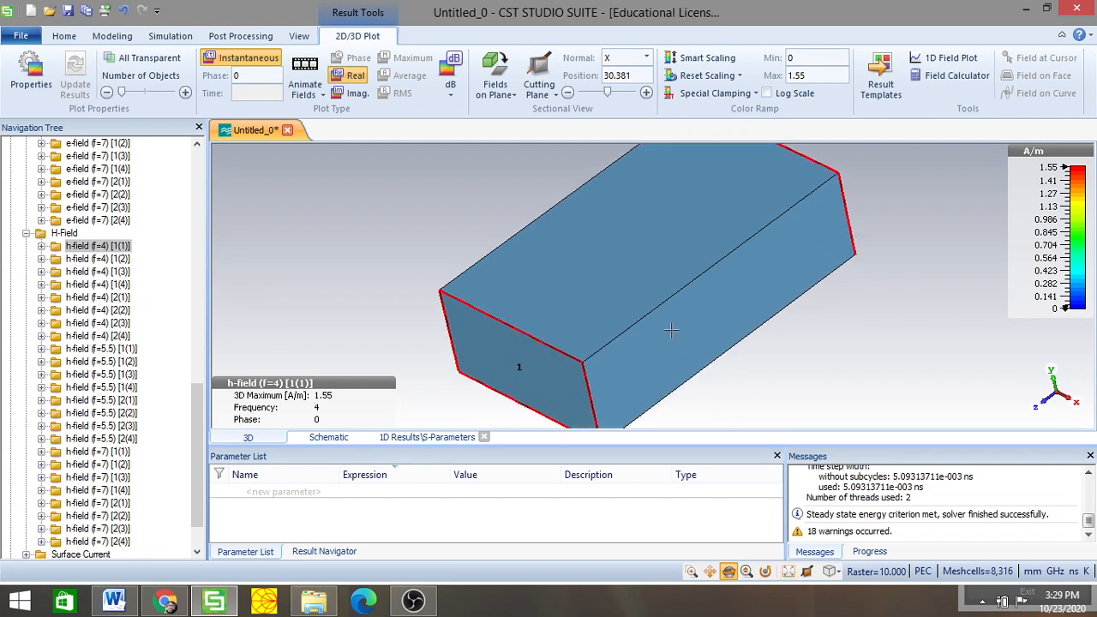
scroll(671, 331, "down", 1)
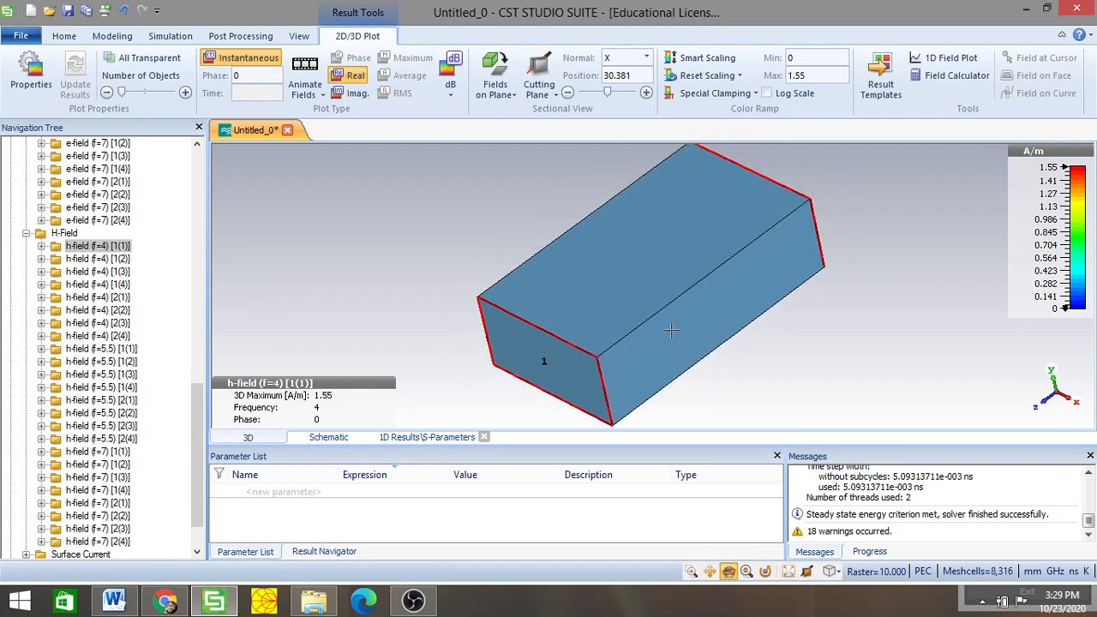
Examine the h-field (f=4) [1(1)] arrows on the waveguide's port 1 face, upper wall and side wall from different angles and distances
left_click(114, 247)
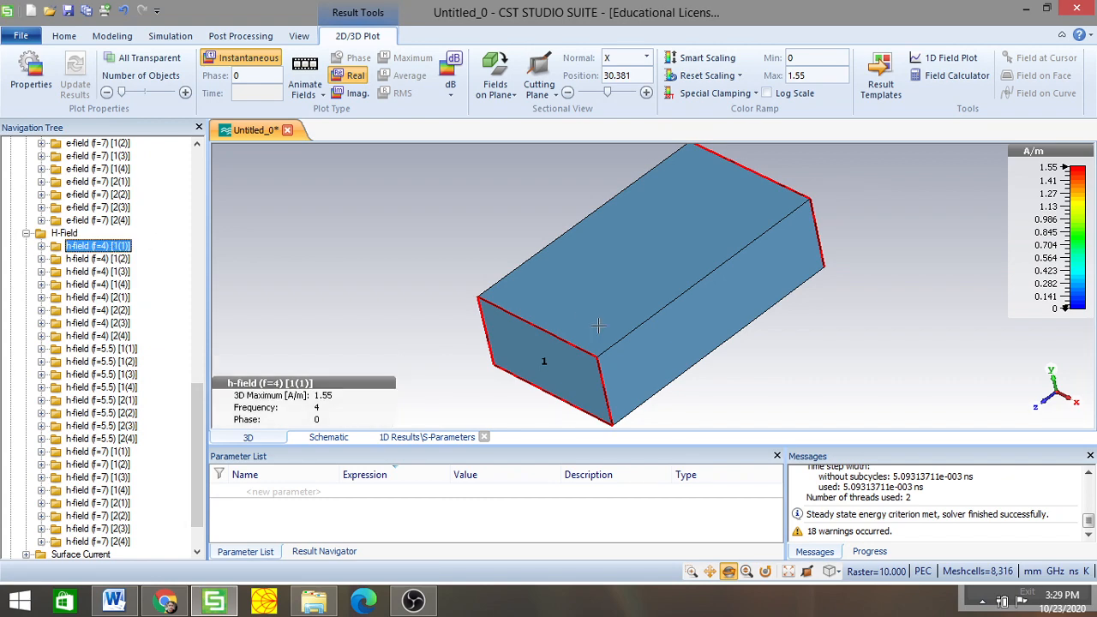
scroll(573, 321, "up", 8)
scroll(573, 320, "down", 7)
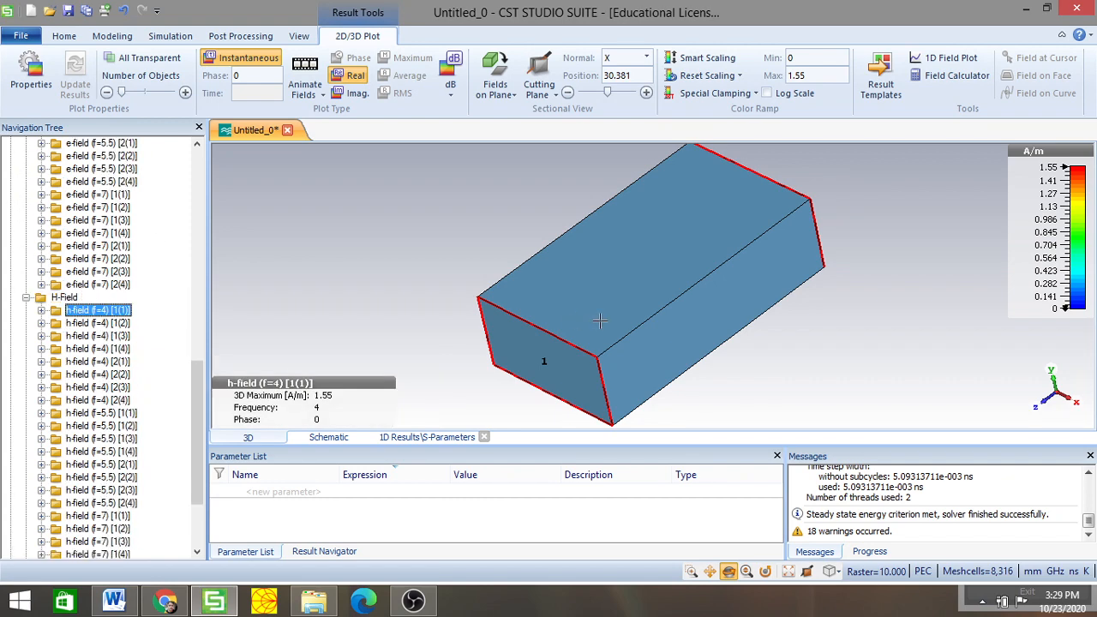
left_click(600, 320)
scroll(600, 321, "up", 3)
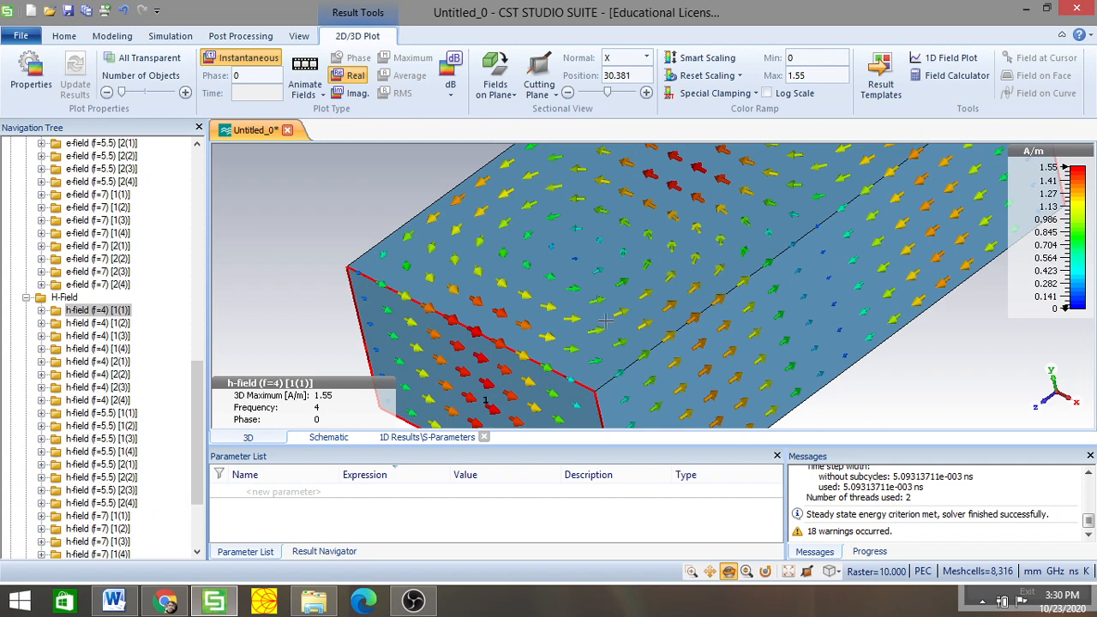
left_click_drag(762, 212, 783, 233)
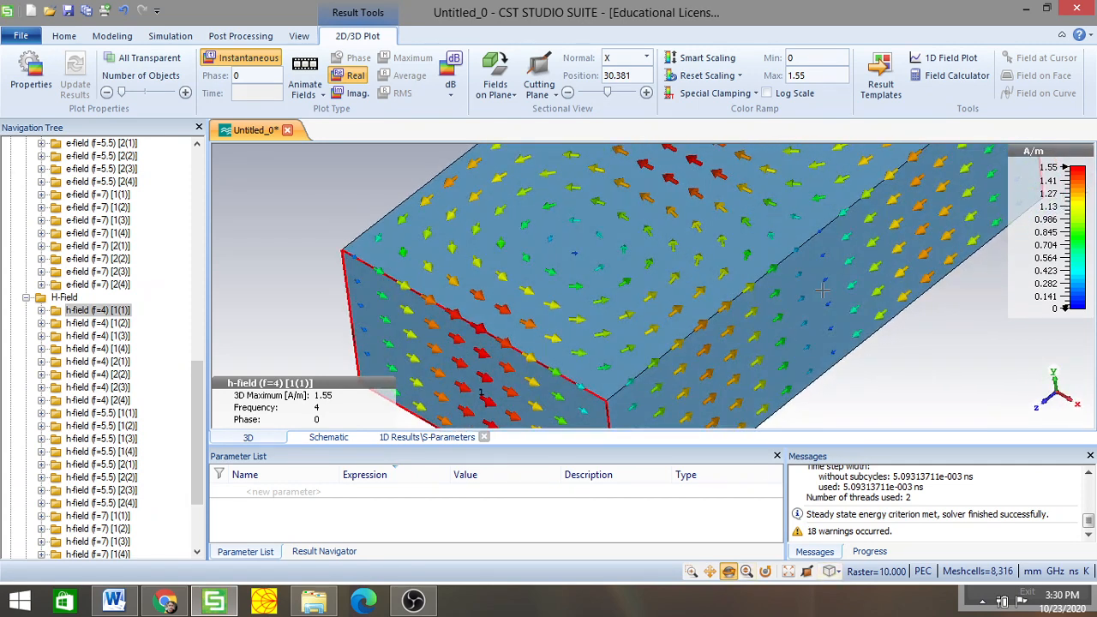
scroll(677, 266, "down", 3)
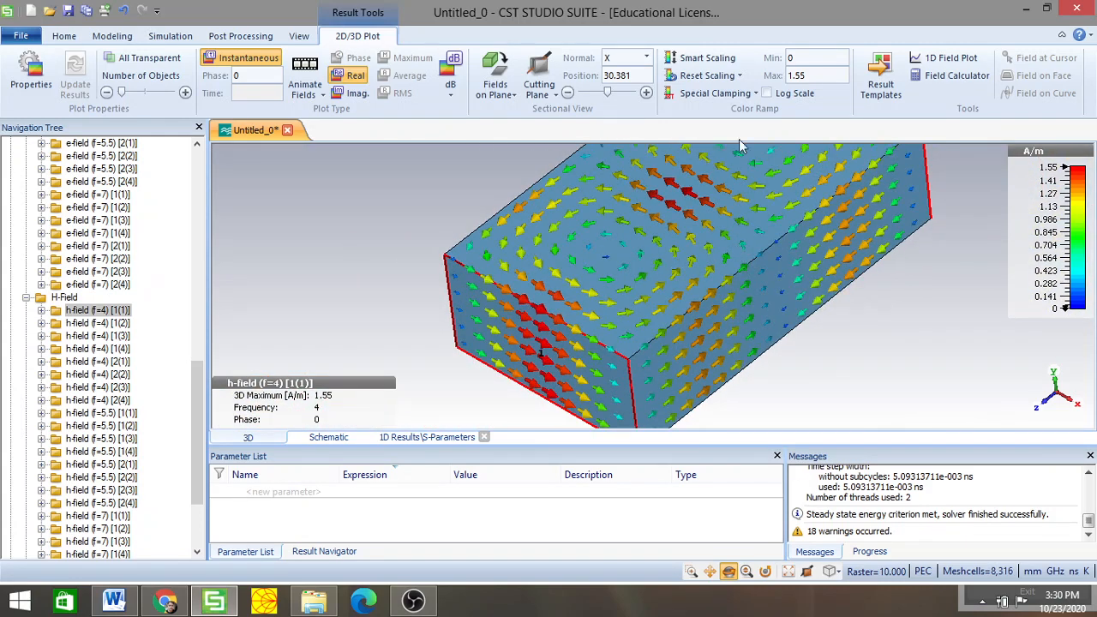
mouse_move(730, 232)
left_mouse_down()
mouse_move(737, 220)
mouse_move(722, 277)
mouse_move(646, 171)
mouse_move(713, 317)
left_mouse_up()
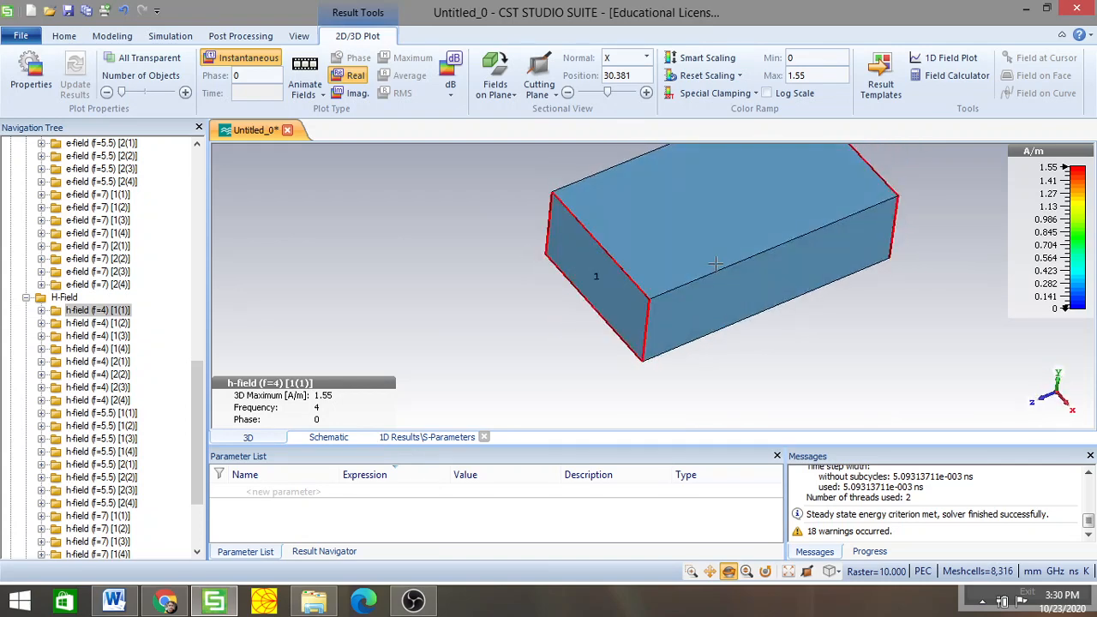
left_click(788, 571)
scroll(685, 345, "down", 3)
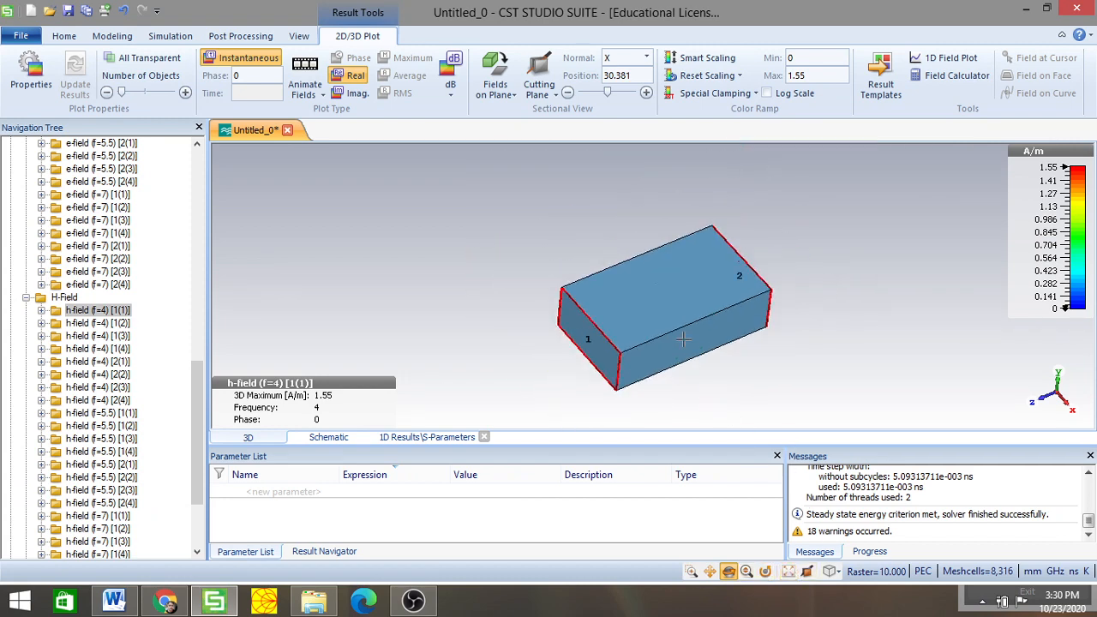
scroll(682, 339, "up", 5)
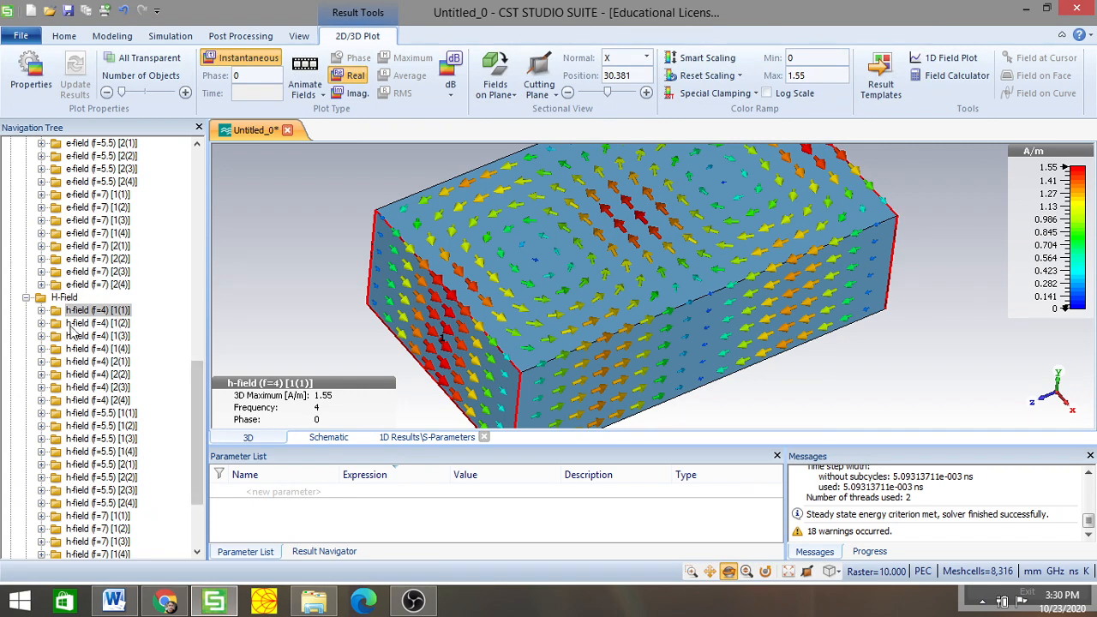
Compare the e-field (f=4) [1(1)] plot with the h-field (f=4) [1(1)] plot on the waveguide's outer faces
left_click_drag(200, 423, 203, 320)
left_click(103, 273)
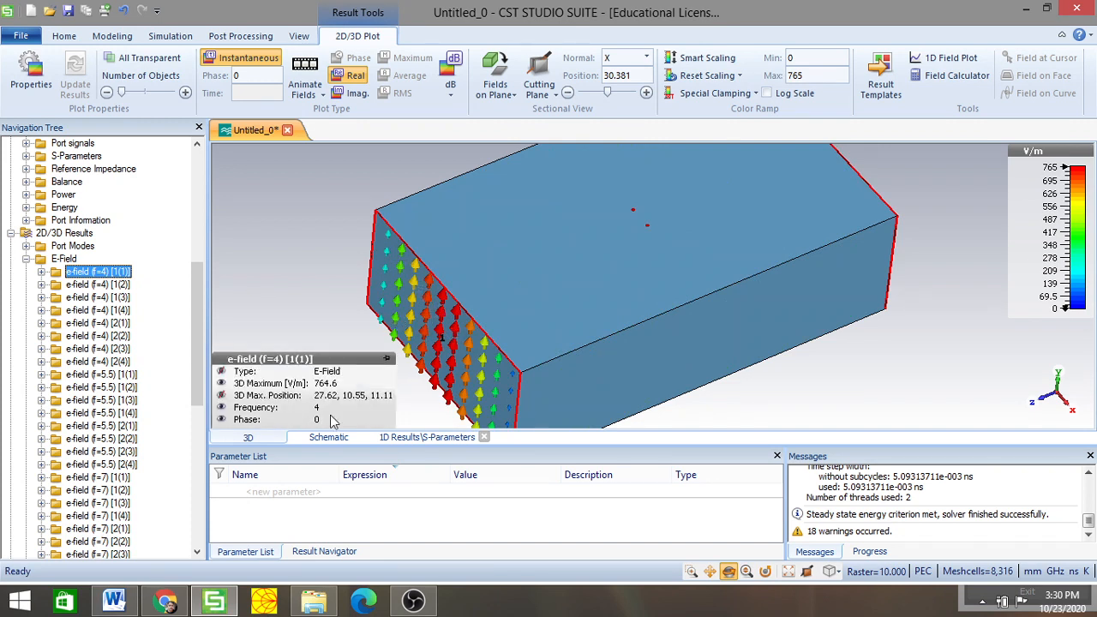
left_click_drag(201, 358, 208, 445)
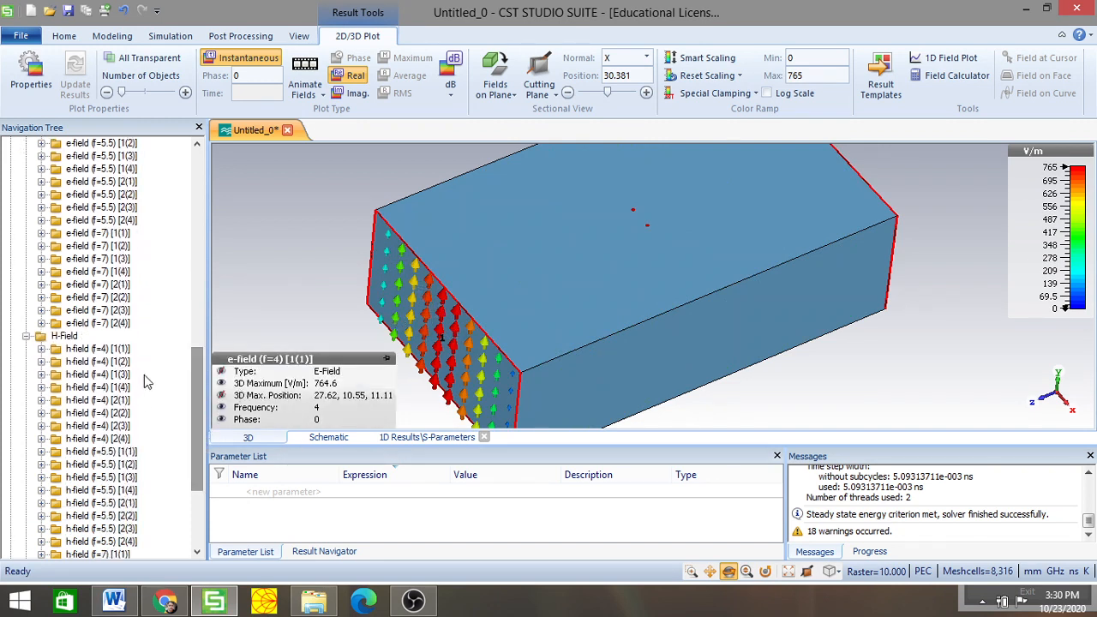
left_click(98, 349)
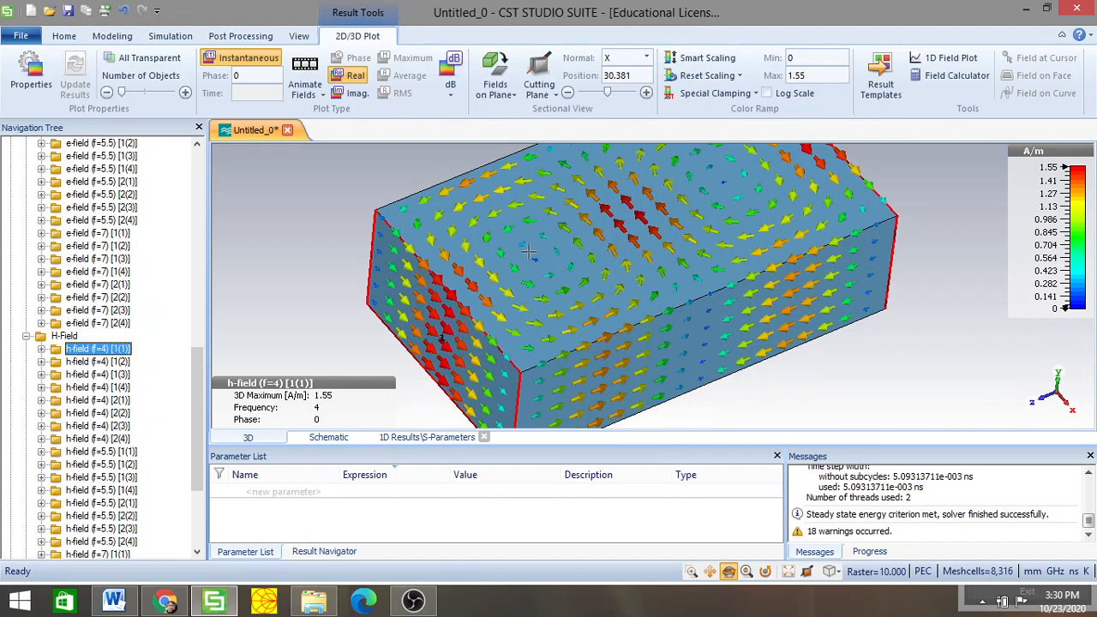
Display the e-field (f=4) [1(1)] result and examine its arrows on the port 1 face and upper wall
left_click(190, 398)
left_click_drag(194, 400, 221, 303)
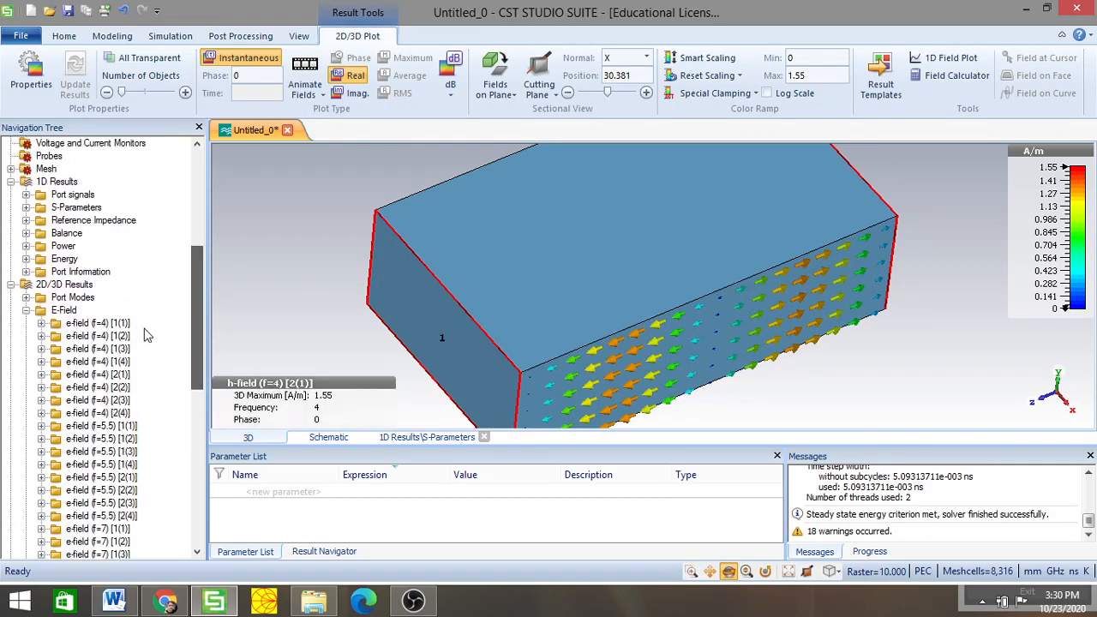
left_click(124, 323)
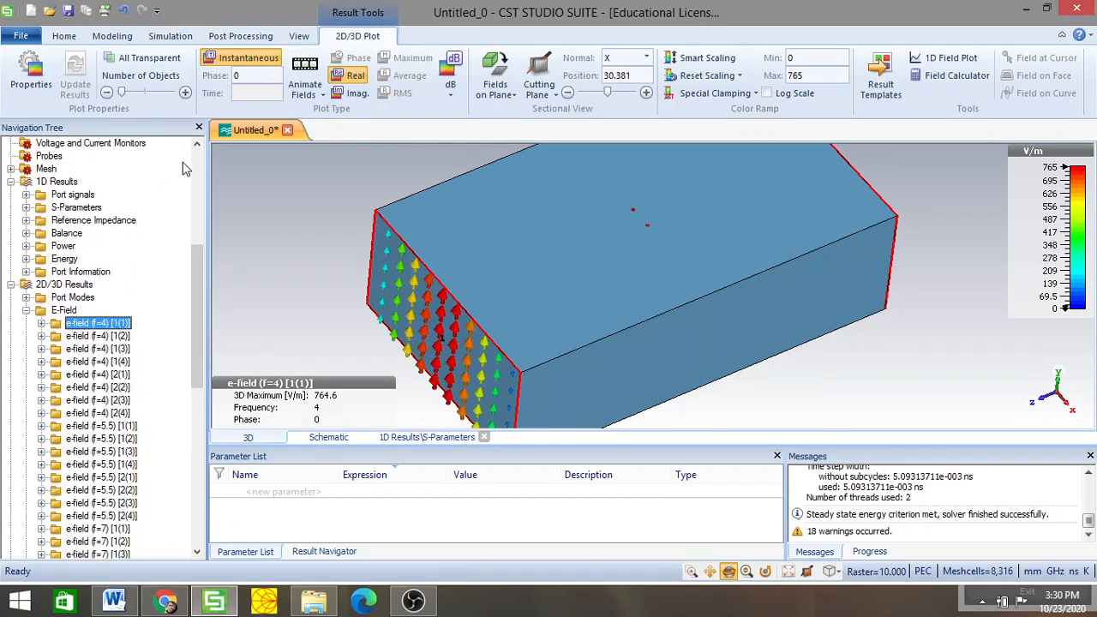
left_click(555, 290)
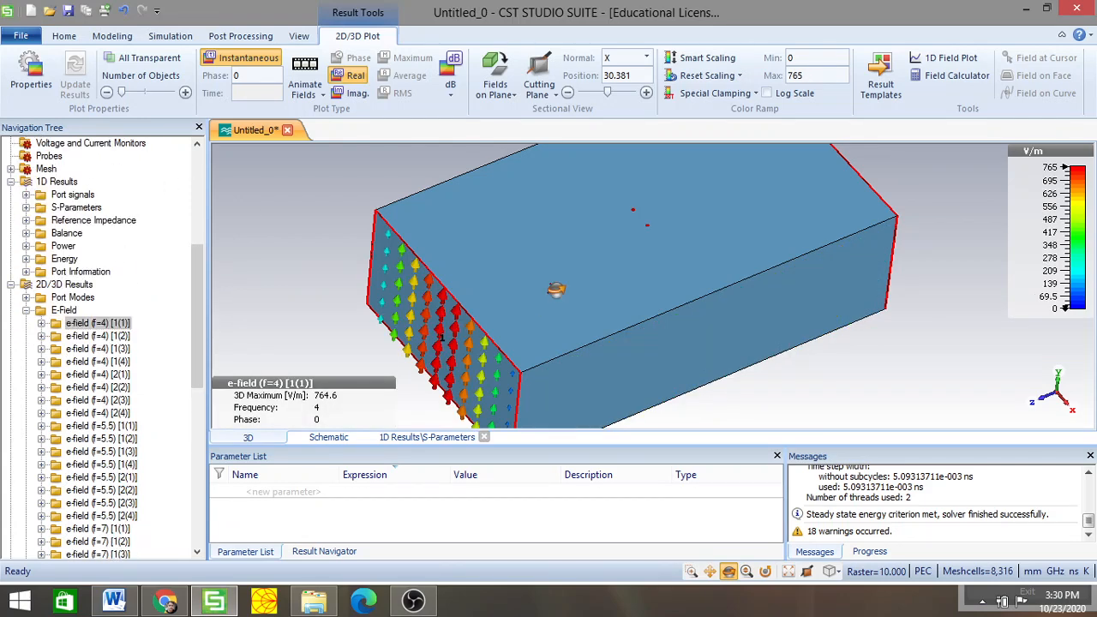
scroll(555, 290, "up", 3)
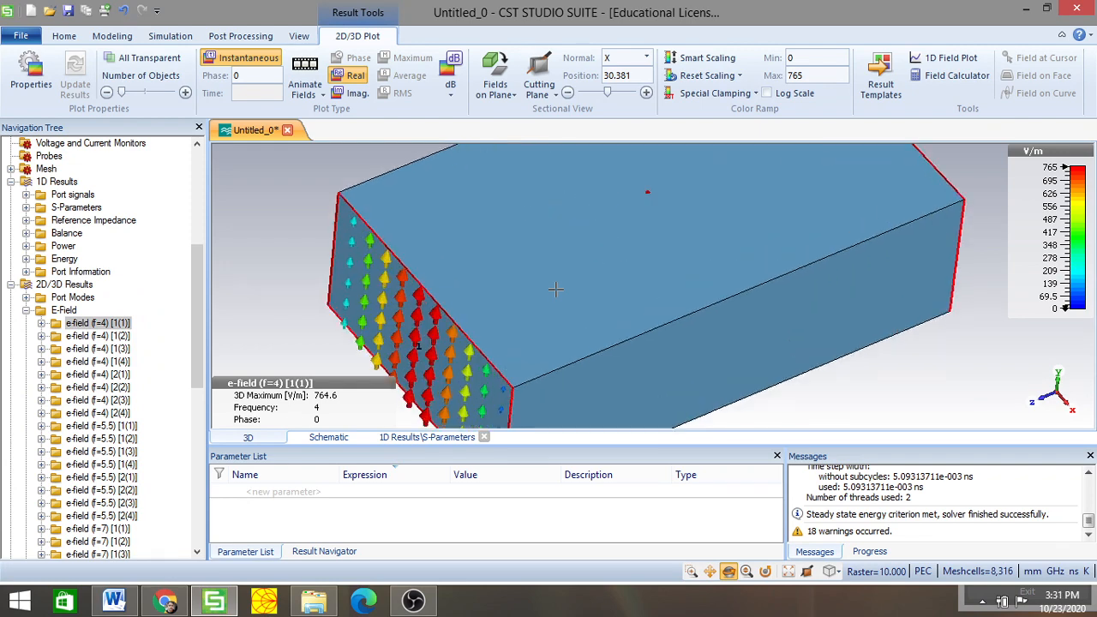
scroll(556, 290, "down", 3)
scroll(556, 290, "down", 2)
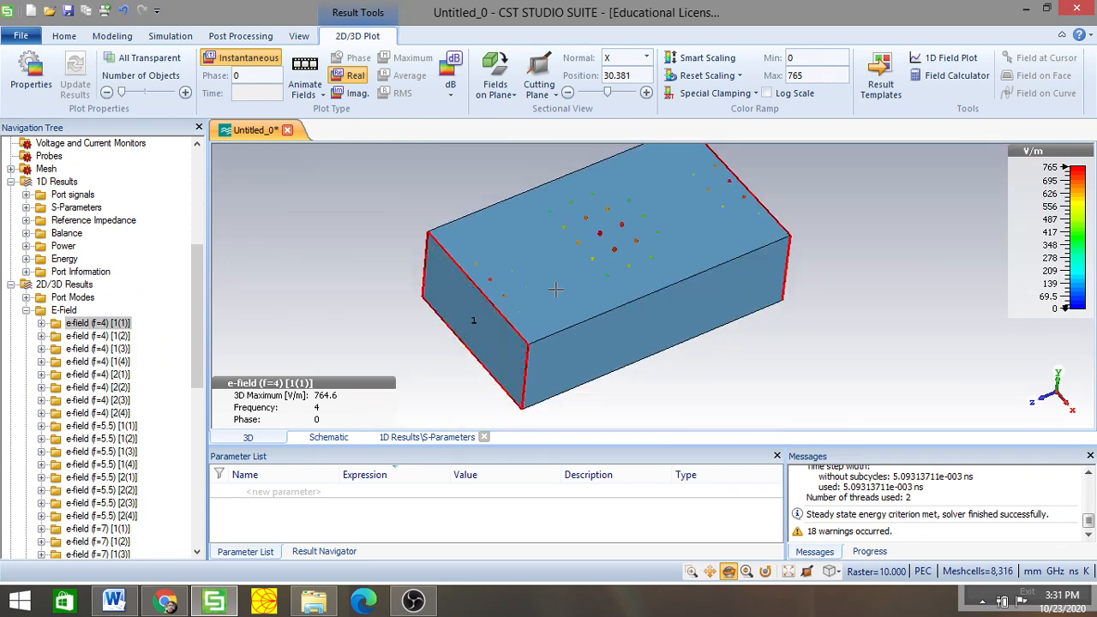
scroll(555, 290, "up", 2)
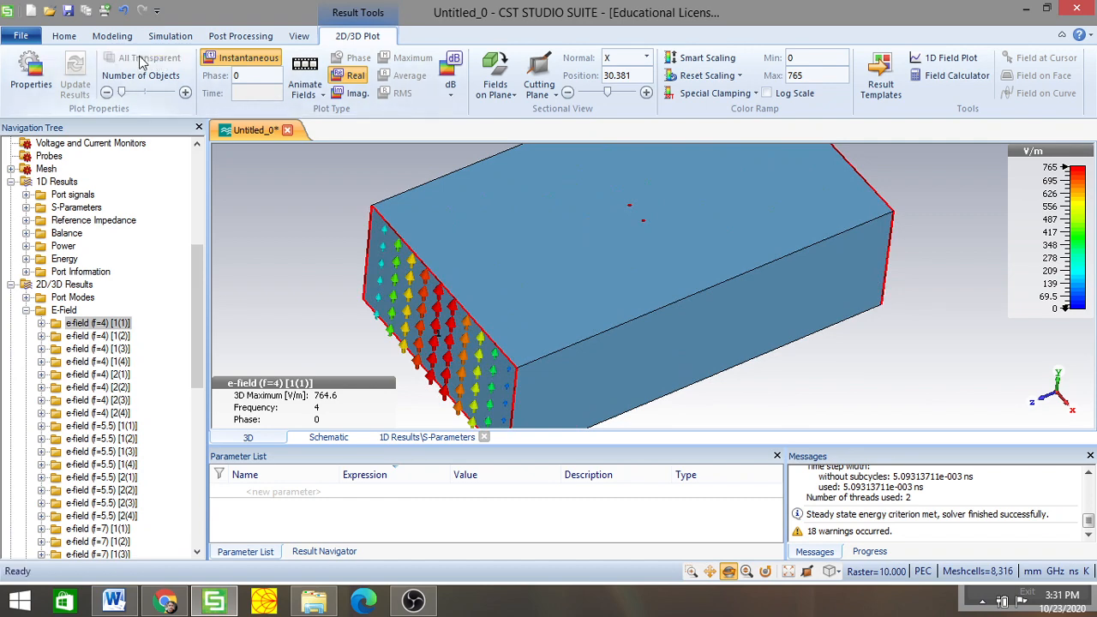
Compare the e-field and h-field (f=4) [1(1)] arrows with all parts transparent, and turn transparency off on the h-field plot
left_click(149, 57)
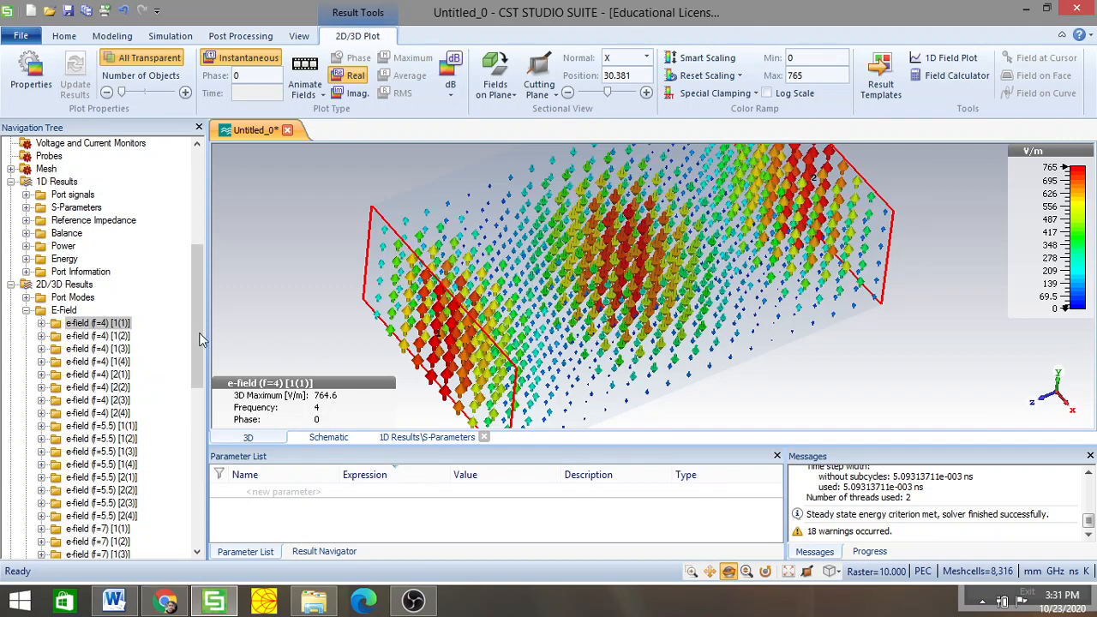
left_click_drag(197, 317, 203, 437)
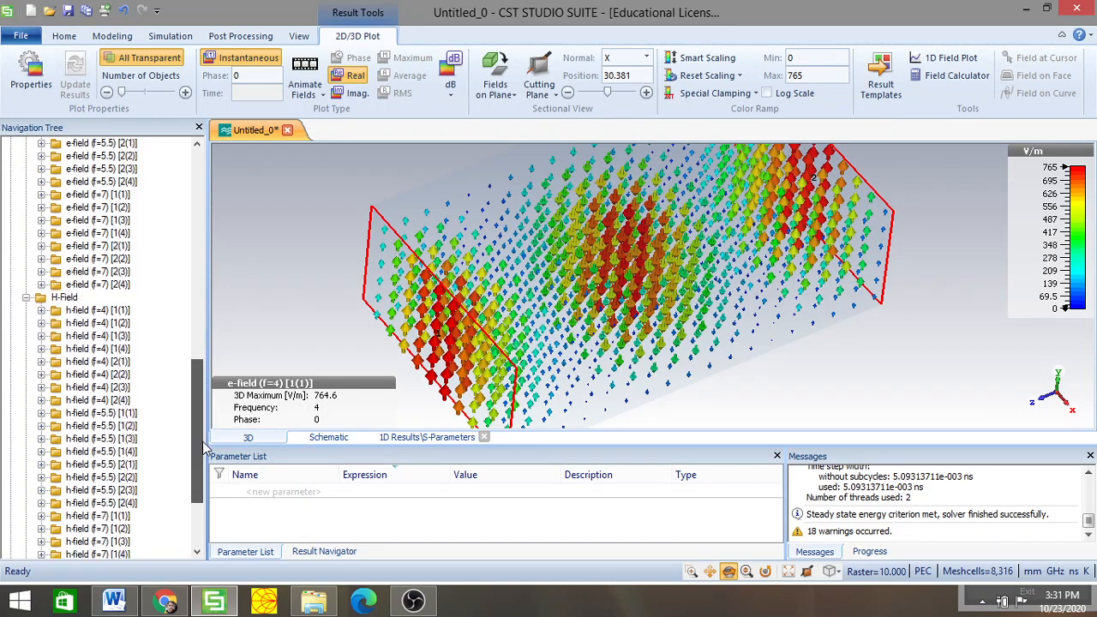
left_click(110, 311)
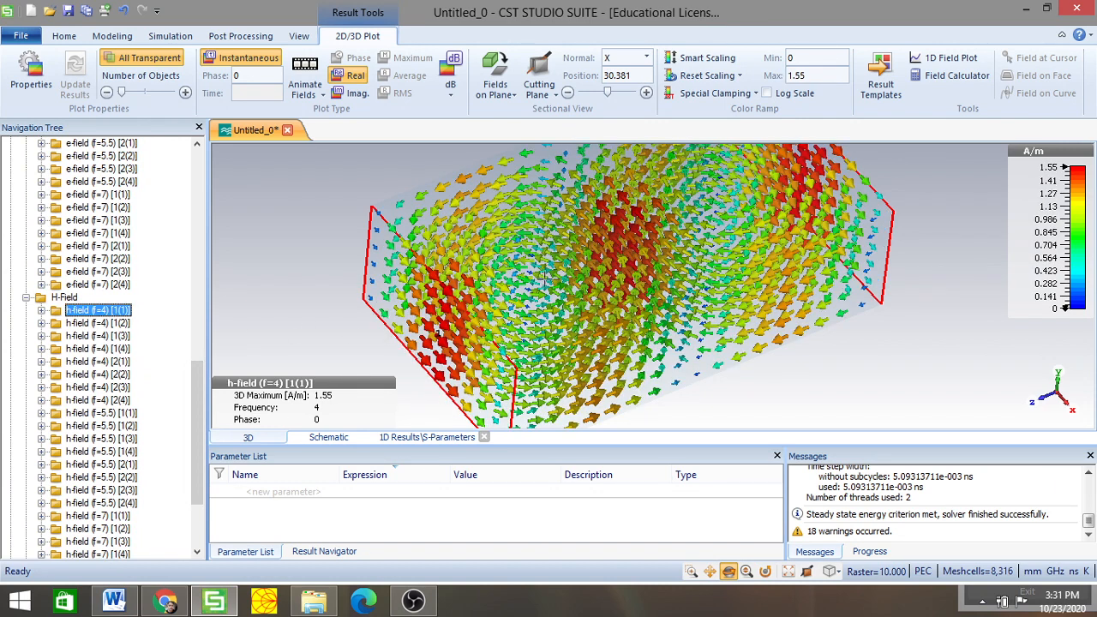
left_click(148, 58)
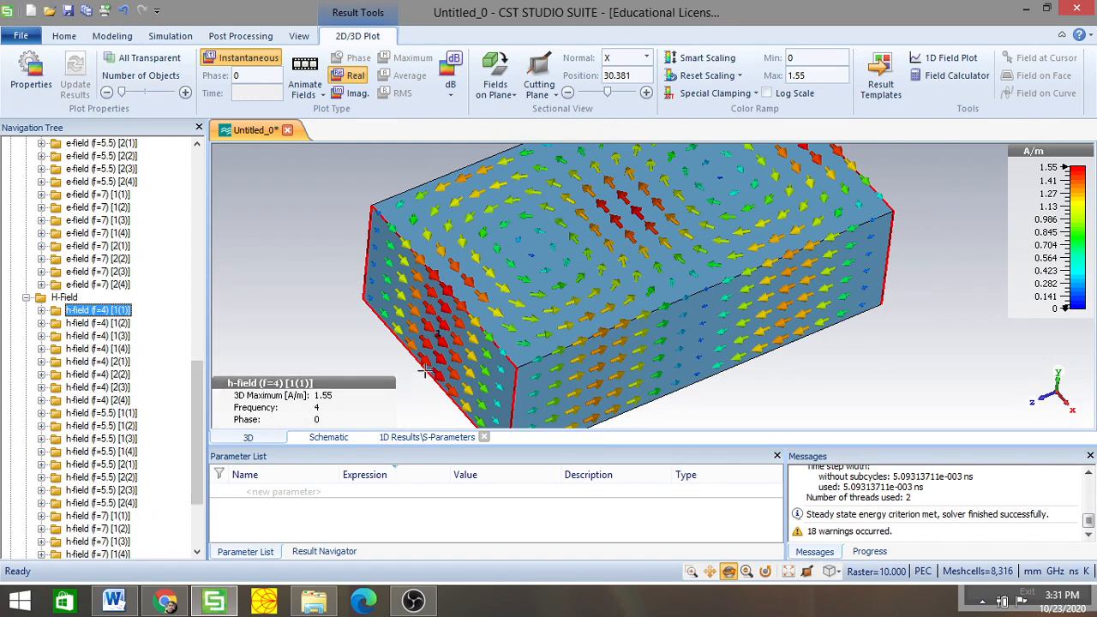
left_click_drag(555, 361, 558, 362)
Return to the component view of the waveguide and add a current density field monitor at a frequency of 4
left_click_drag(200, 416, 200, 467)
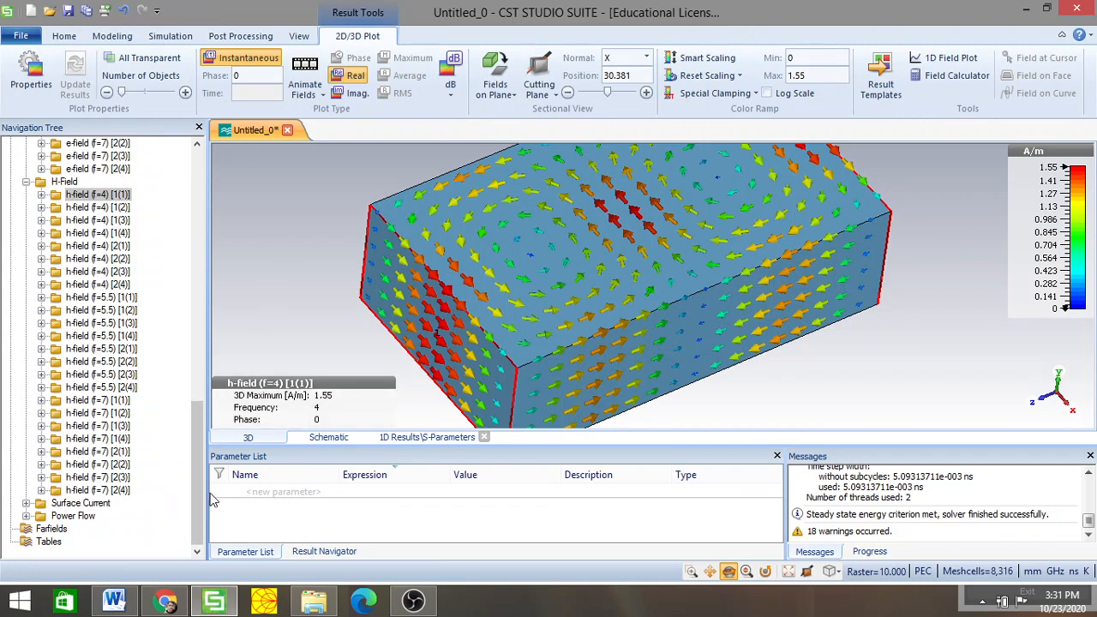
left_click_drag(198, 497, 200, 214)
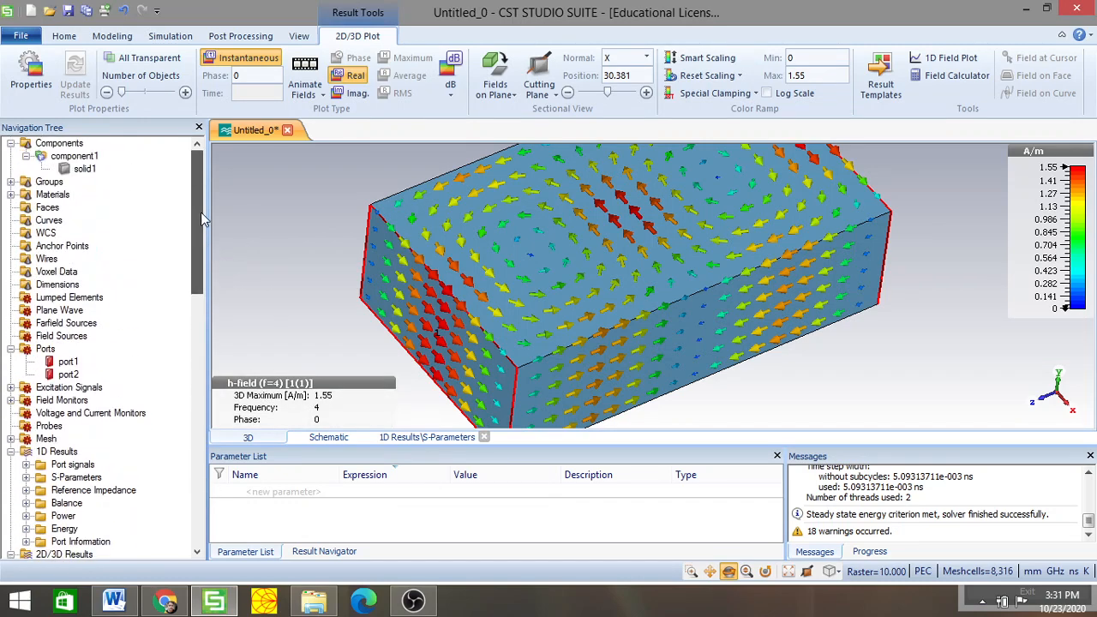
left_click(59, 143)
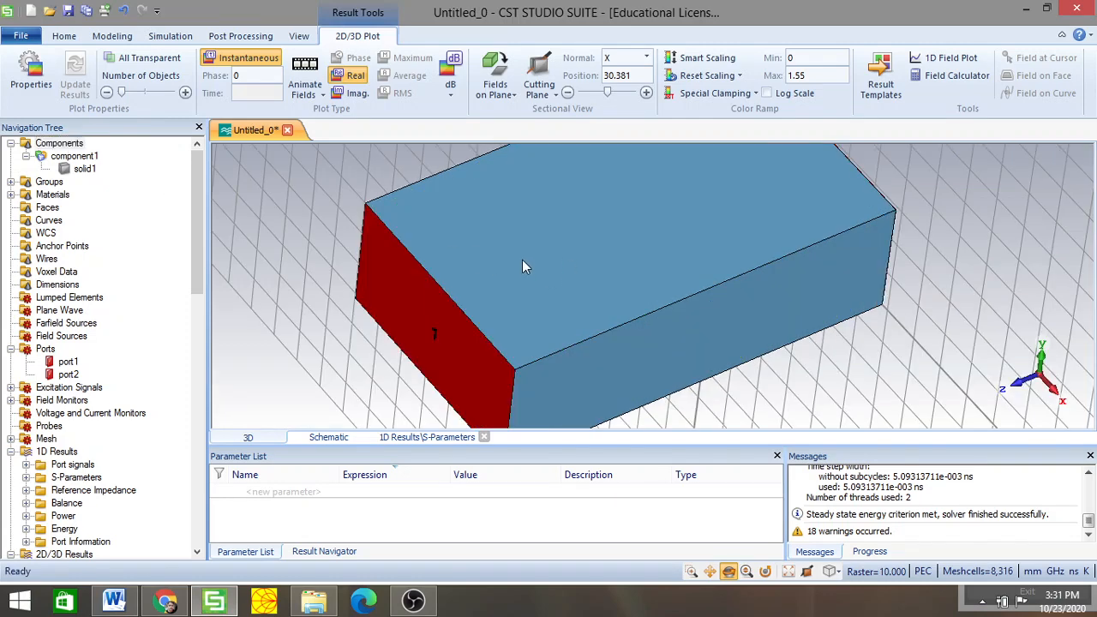
left_click(111, 38)
left_click(170, 36)
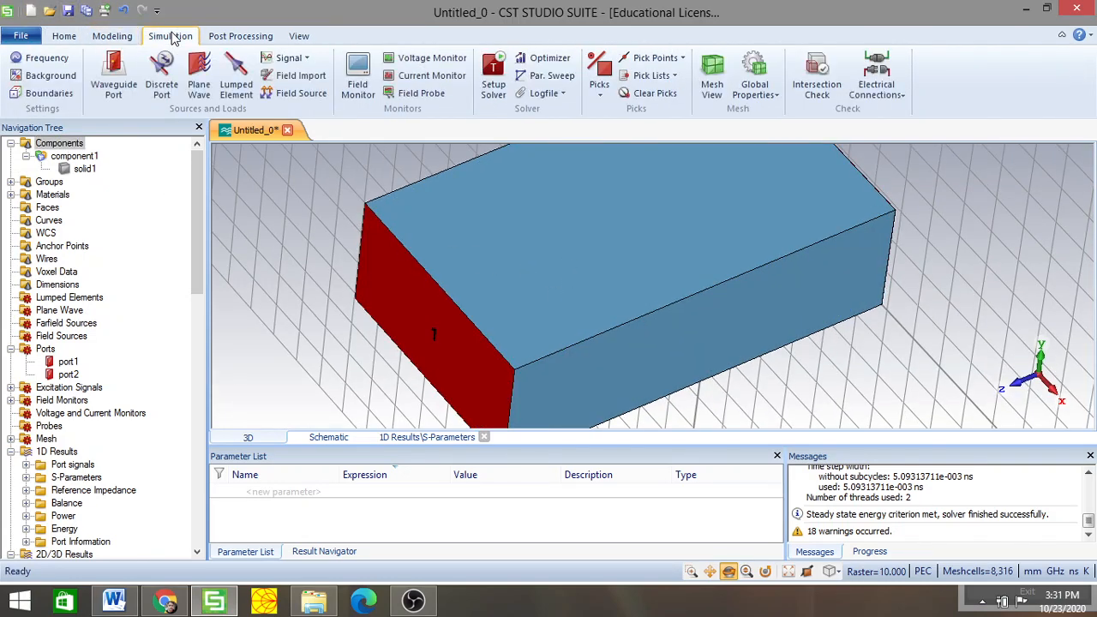
left_click(358, 77)
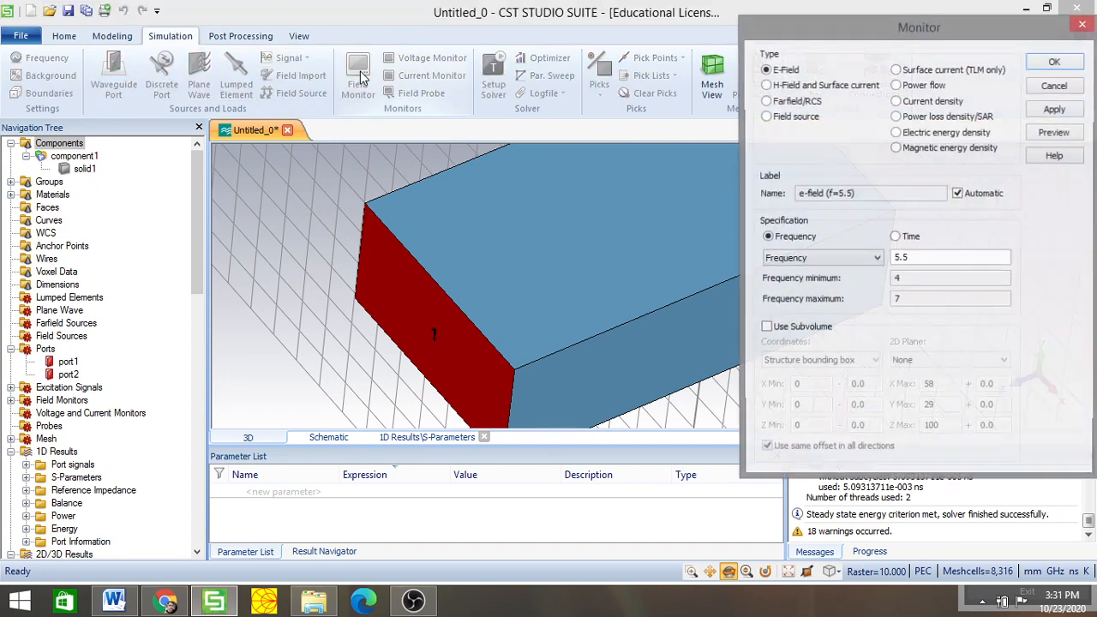
left_click(895, 102)
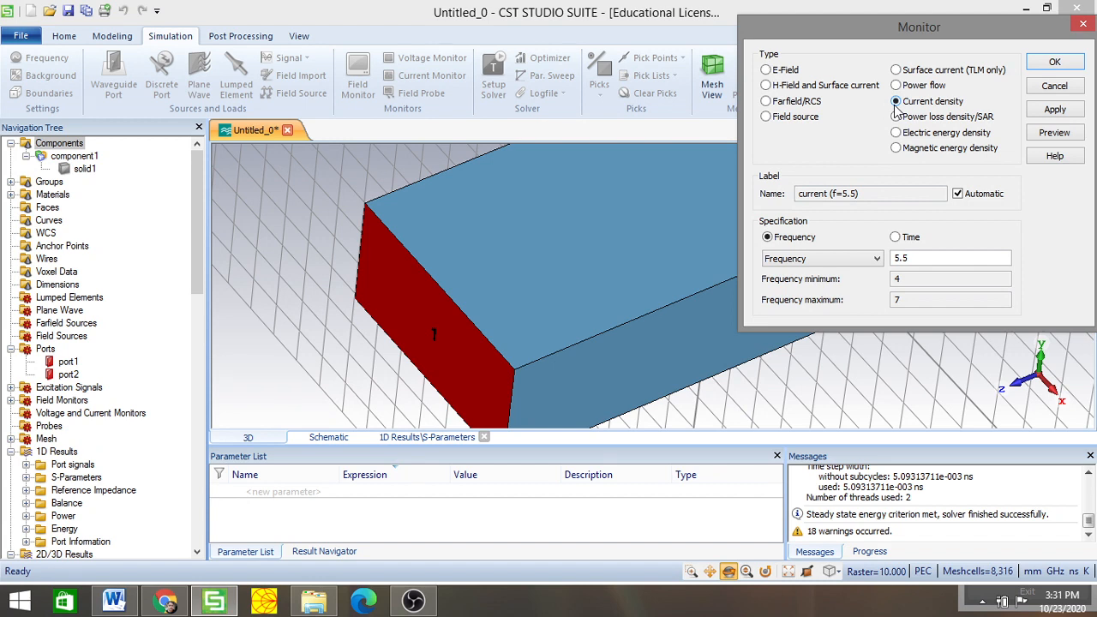
left_click_drag(924, 260, 843, 260)
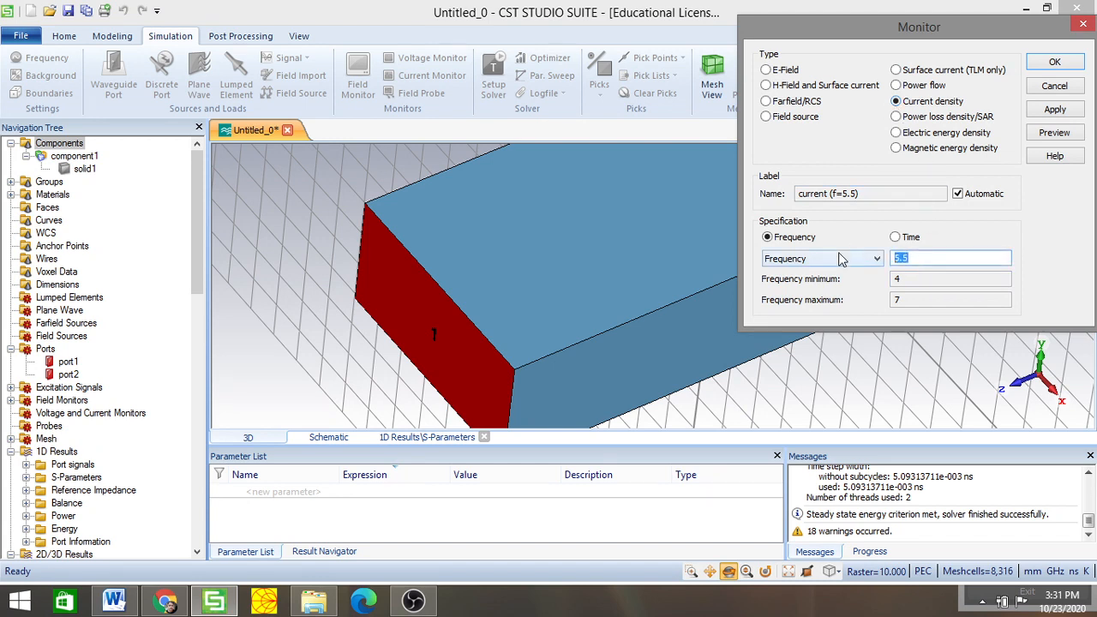
type("4")
left_click(1056, 105)
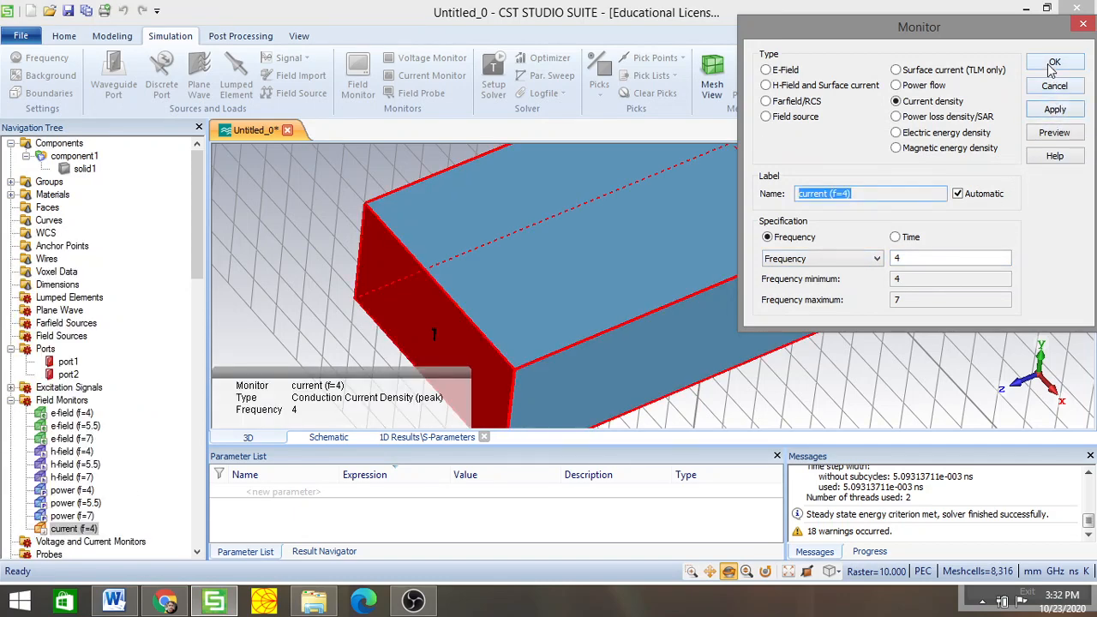
left_click(1053, 64)
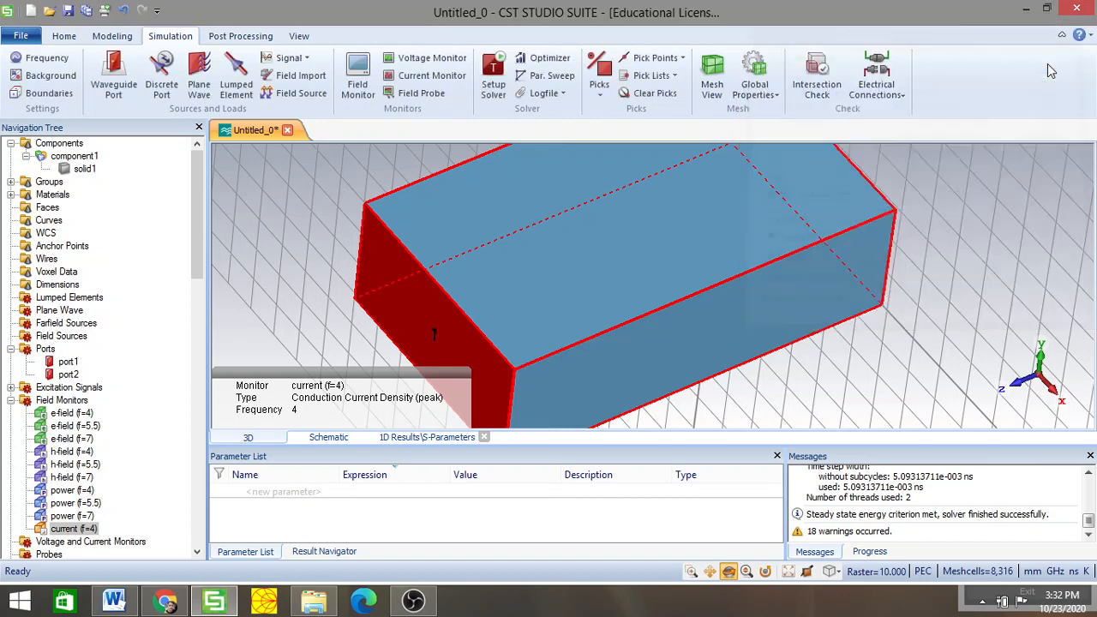
Run the time domain solver for all ports and modes to include the current density monitor
left_click(491, 70)
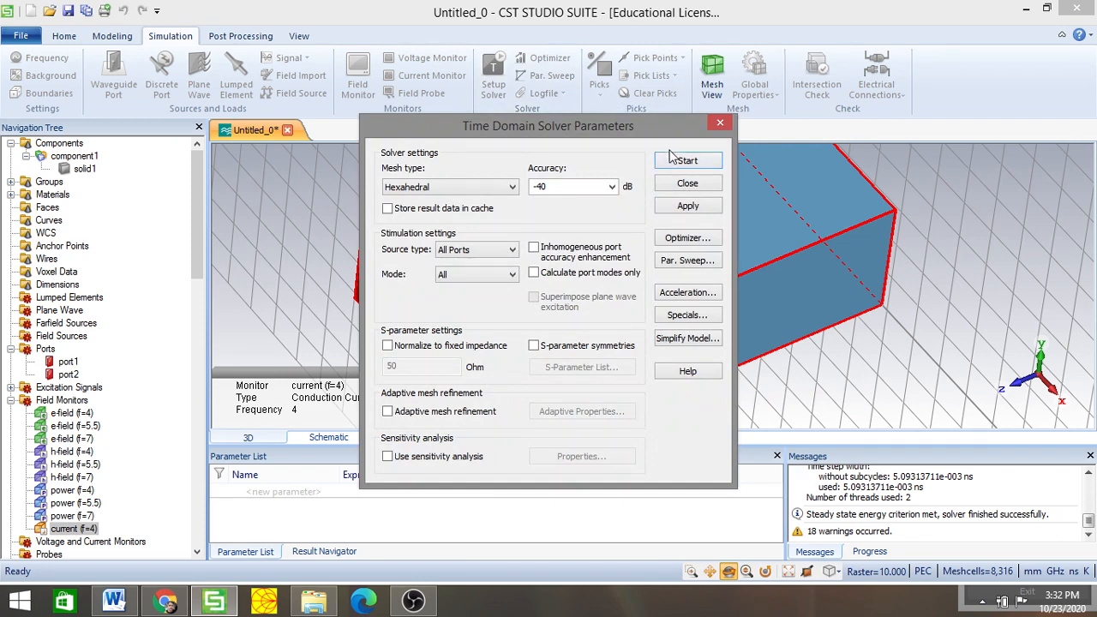
left_click(686, 161)
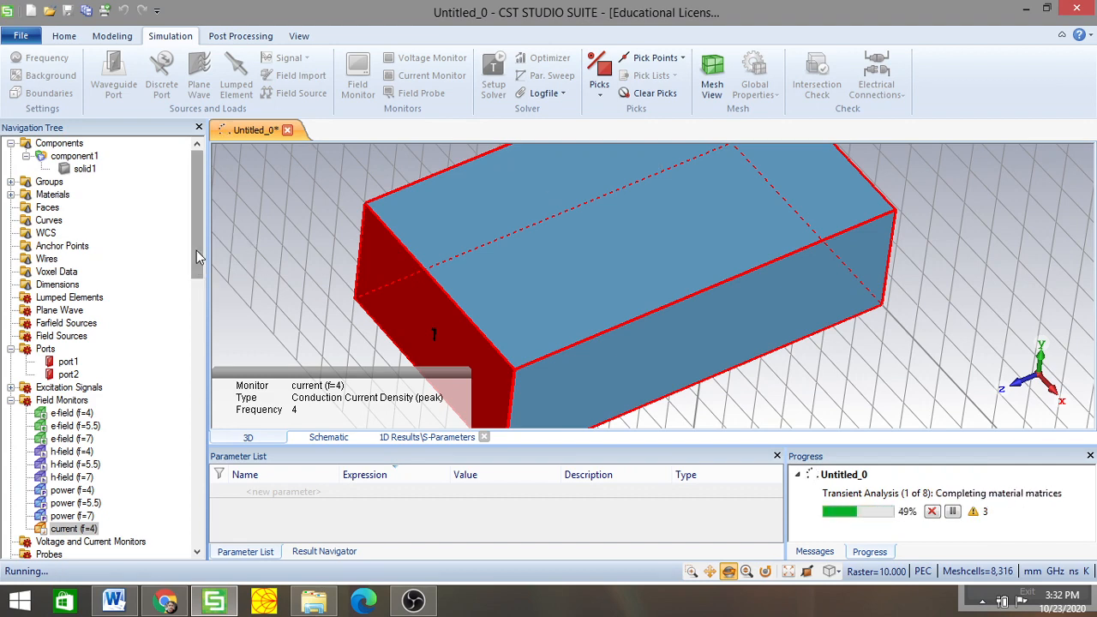
left_click_drag(199, 257, 198, 576)
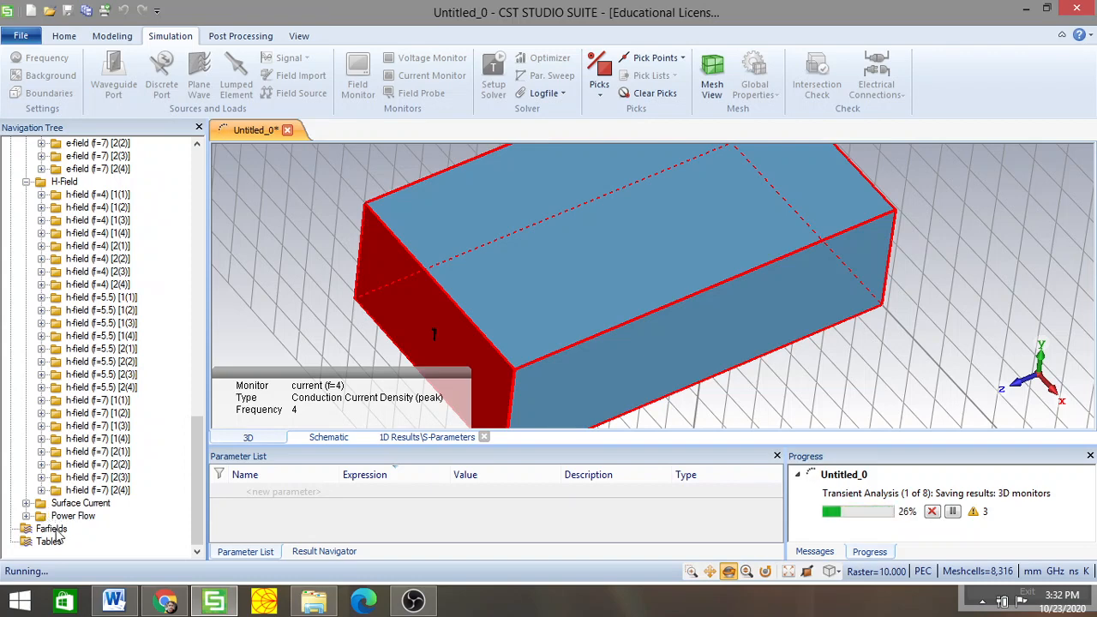
scroll(54, 514, "up", 12)
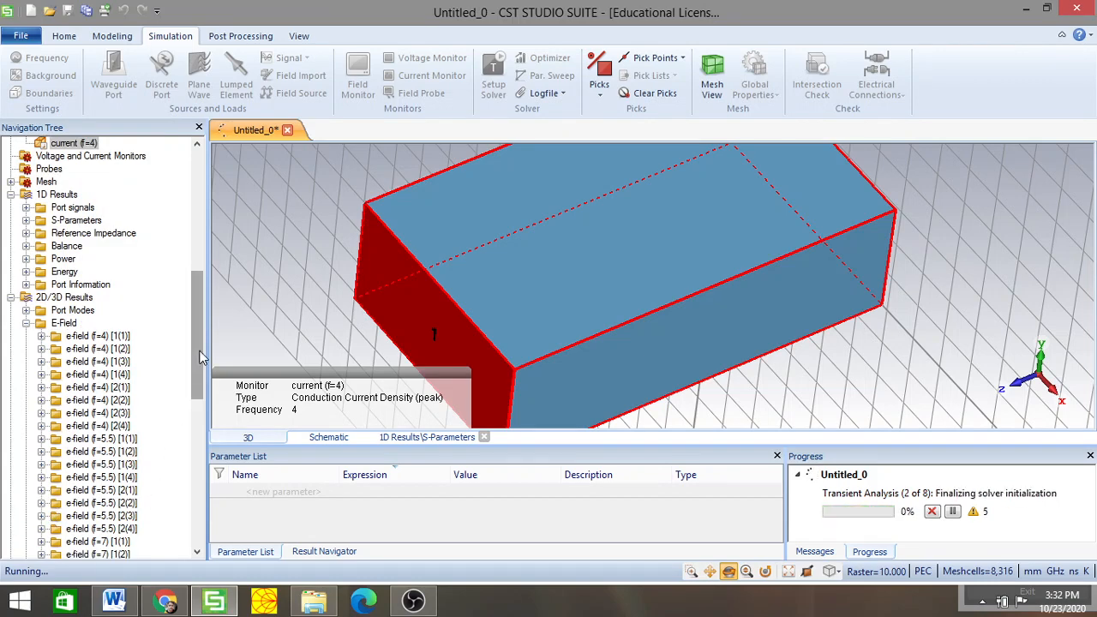
left_click_drag(199, 357, 196, 529)
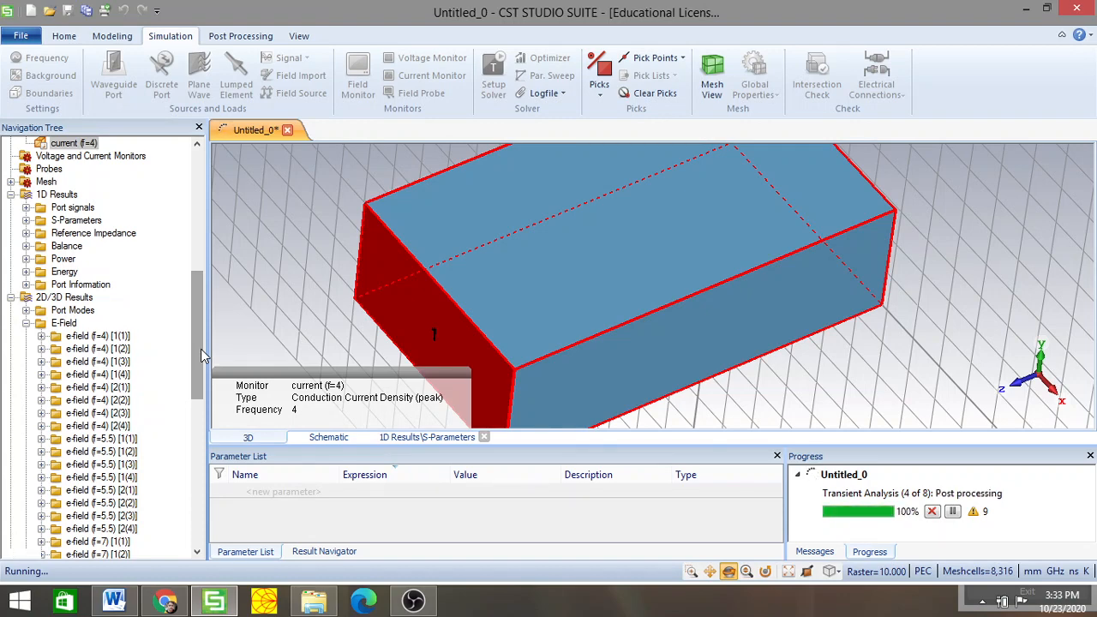
Expand the Surface Current results and display the surface current (f=4) [1(1)] plot on the waveguide walls
left_click_drag(200, 349, 183, 541)
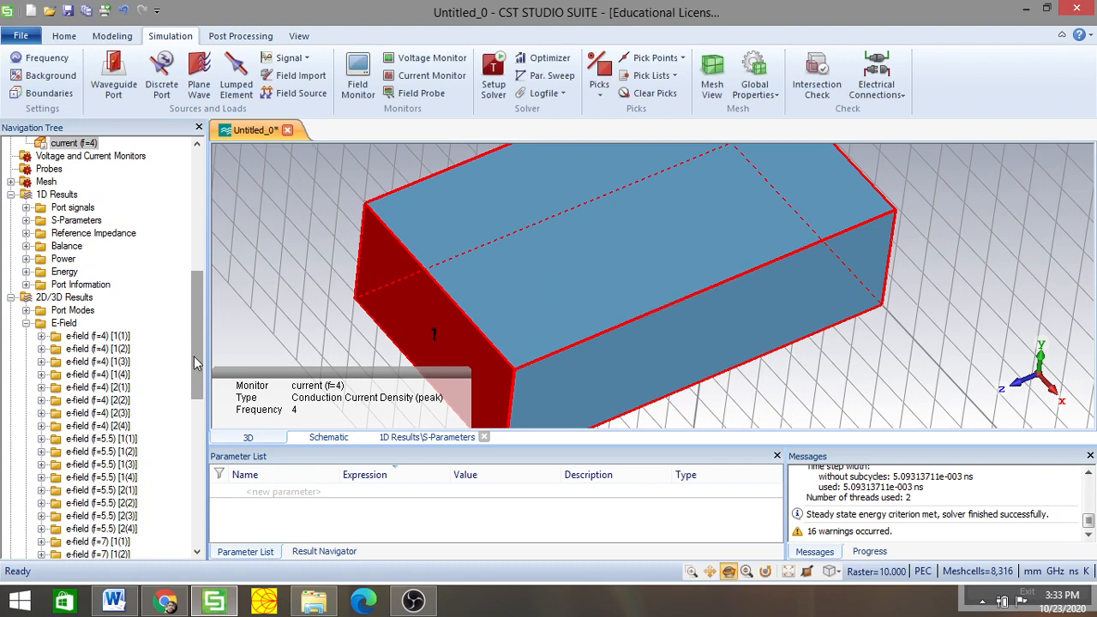
left_click_drag(201, 348, 201, 523)
left_click(27, 503)
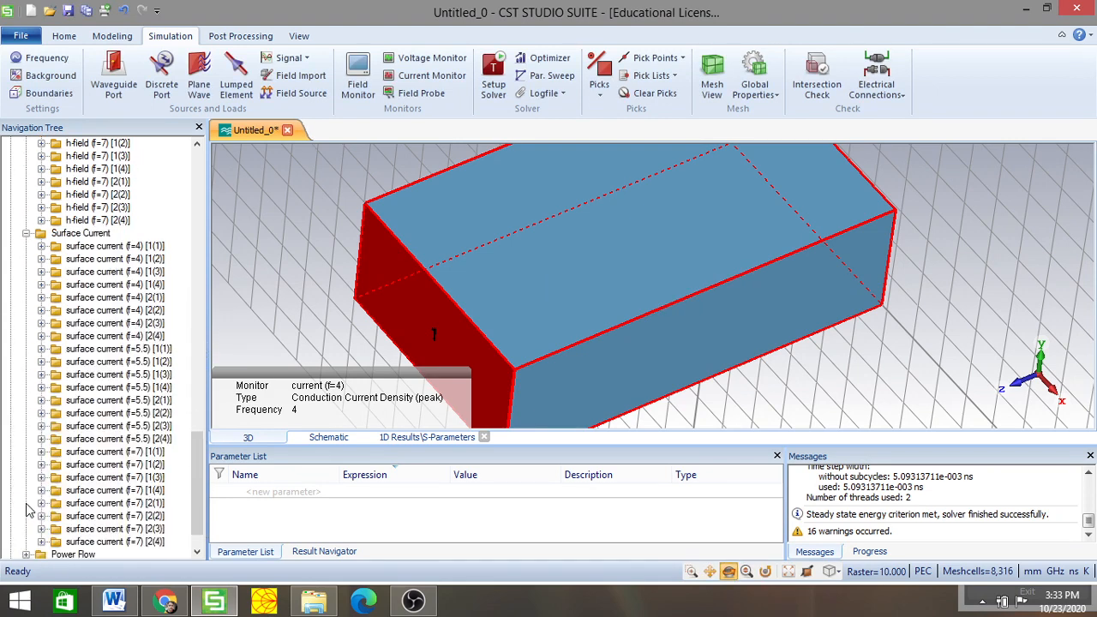
left_click(144, 247)
left_click_drag(545, 341, 524, 306)
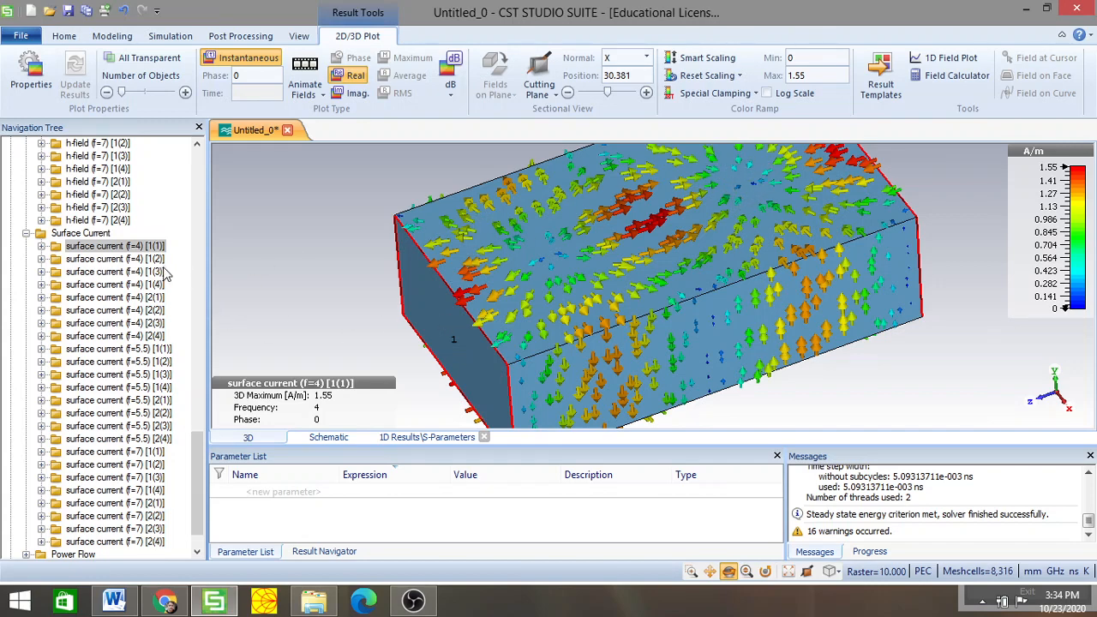
Compare the e-field (f=4) [1(1)] plot with the surface current (f=4) [1(1)] plot
left_click_drag(200, 463, 215, 292)
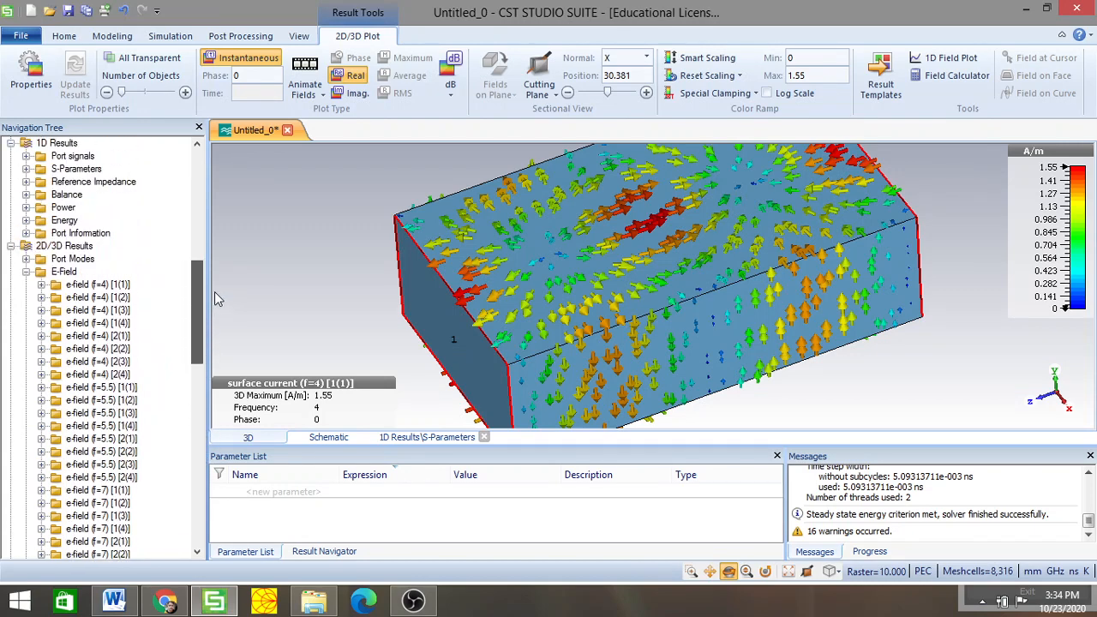
left_click(119, 286)
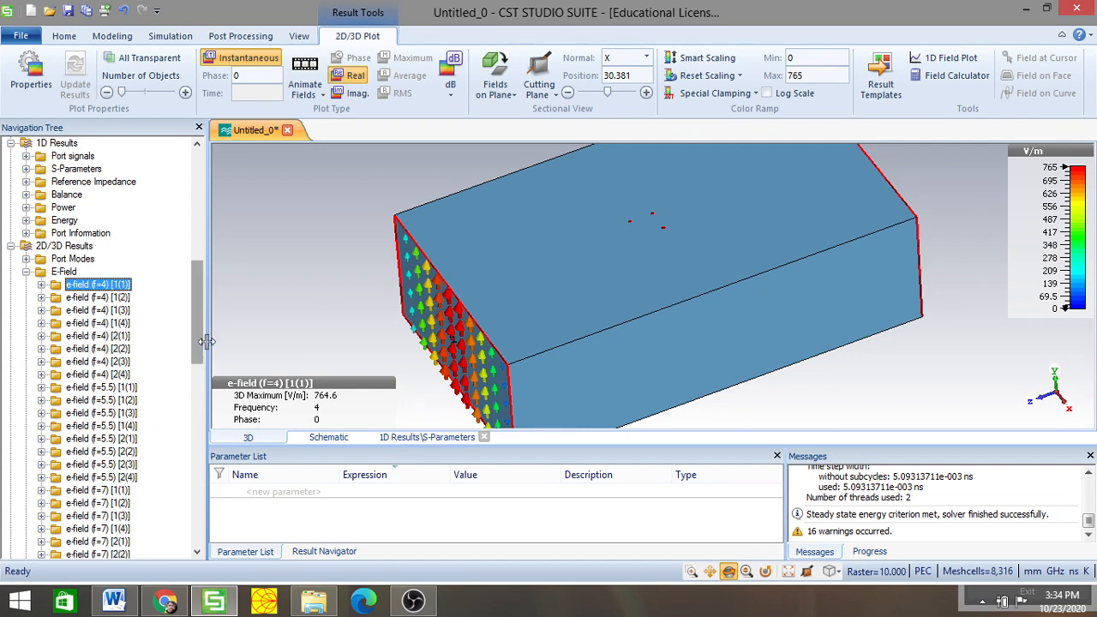
left_click_drag(201, 322, 195, 504)
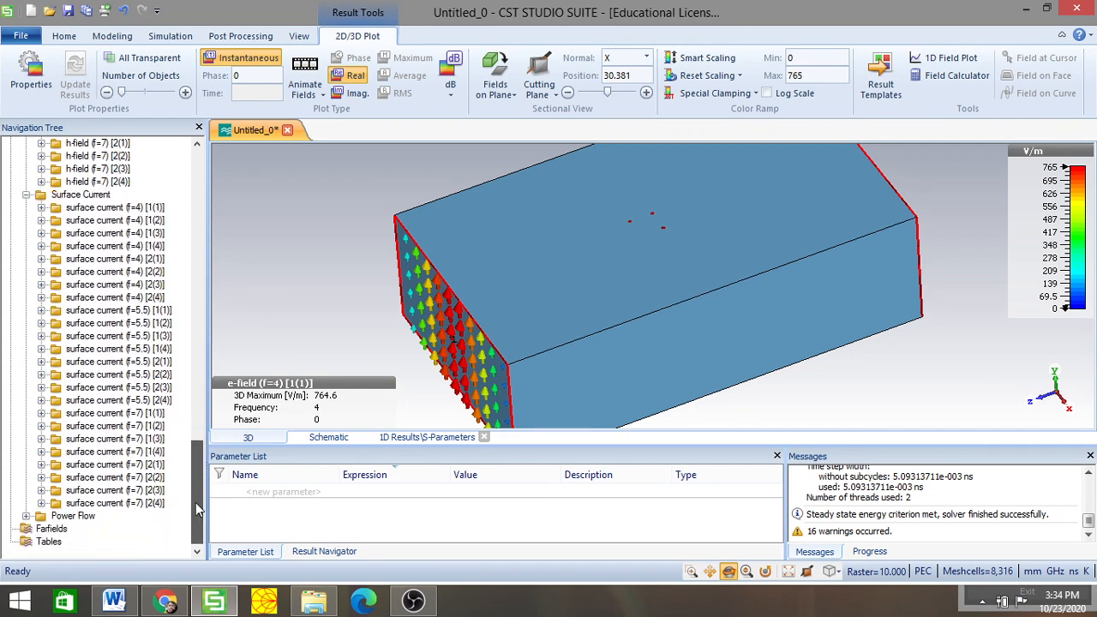
left_click(140, 207)
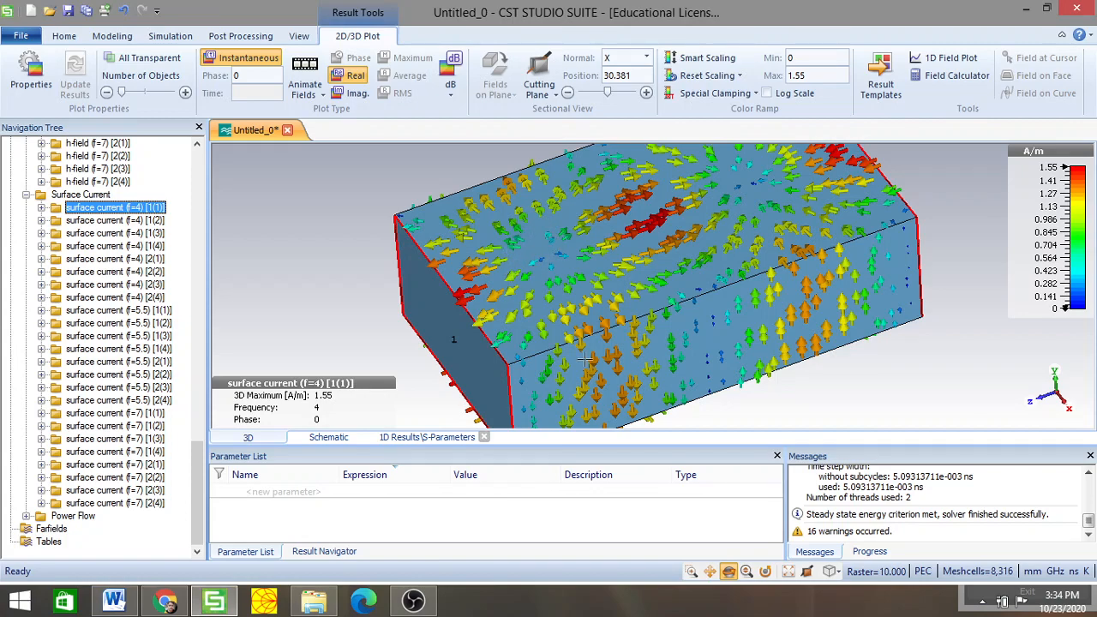
Examine the surface current (f=4) [1(1)] arrows on the waveguide's side, upper and lower walls from several angles
left_click_drag(586, 360, 561, 227)
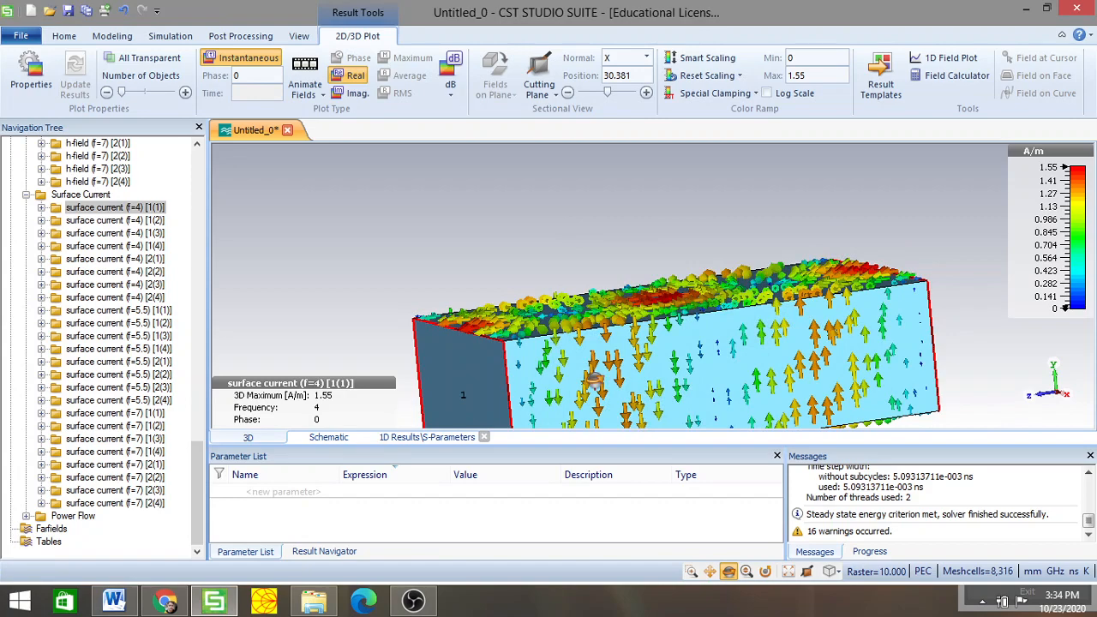
left_click_drag(596, 383, 607, 464)
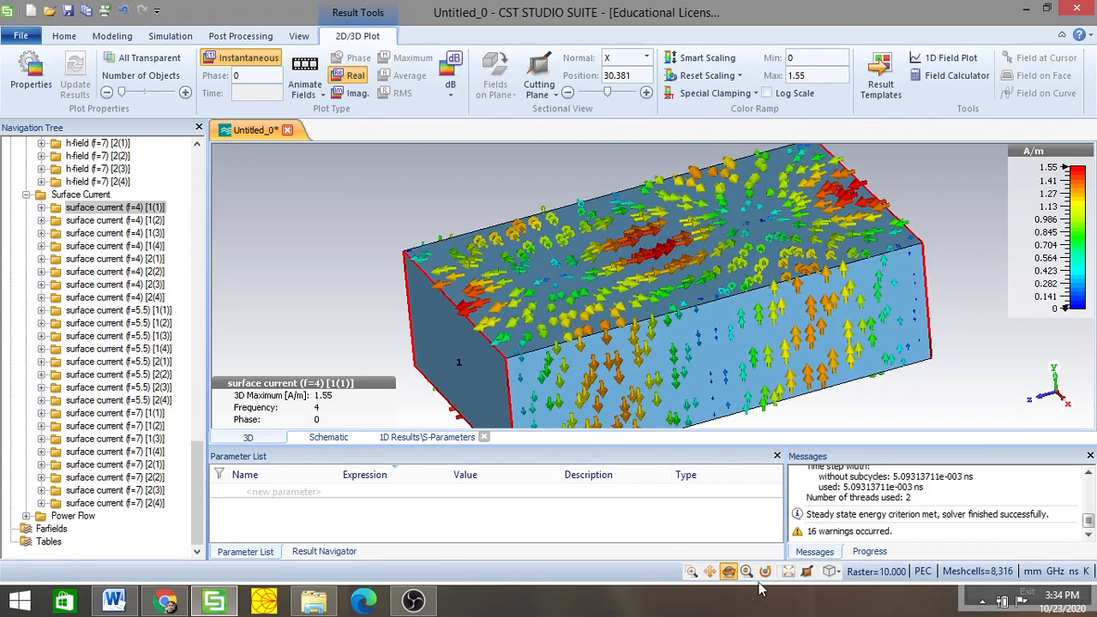
left_click(788, 571)
left_click_drag(613, 375, 534, 486)
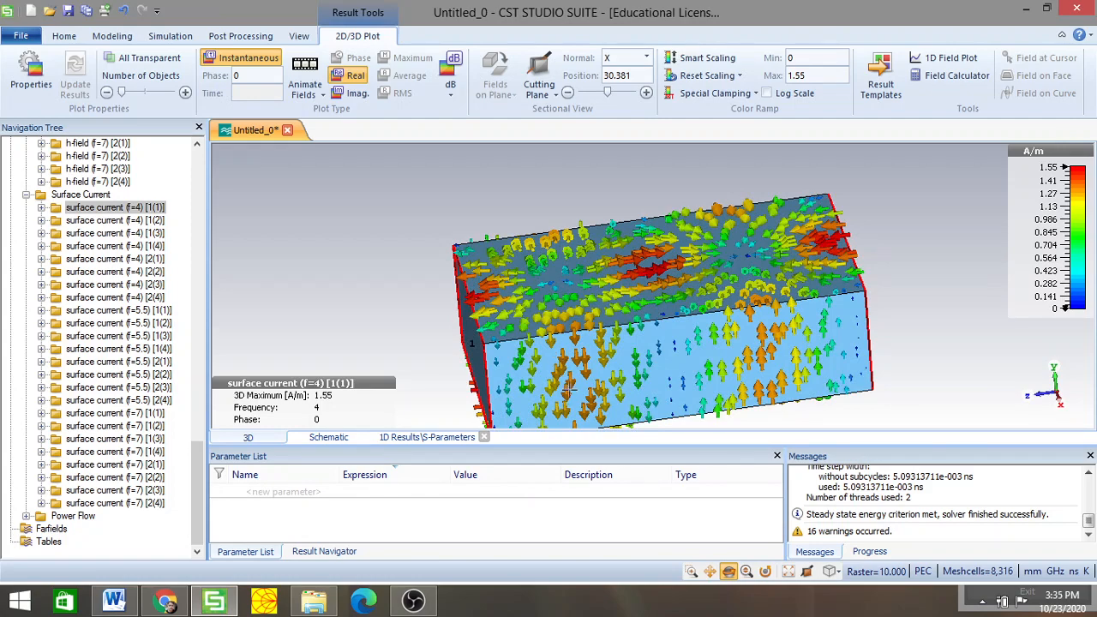
left_click_drag(597, 421, 564, 493)
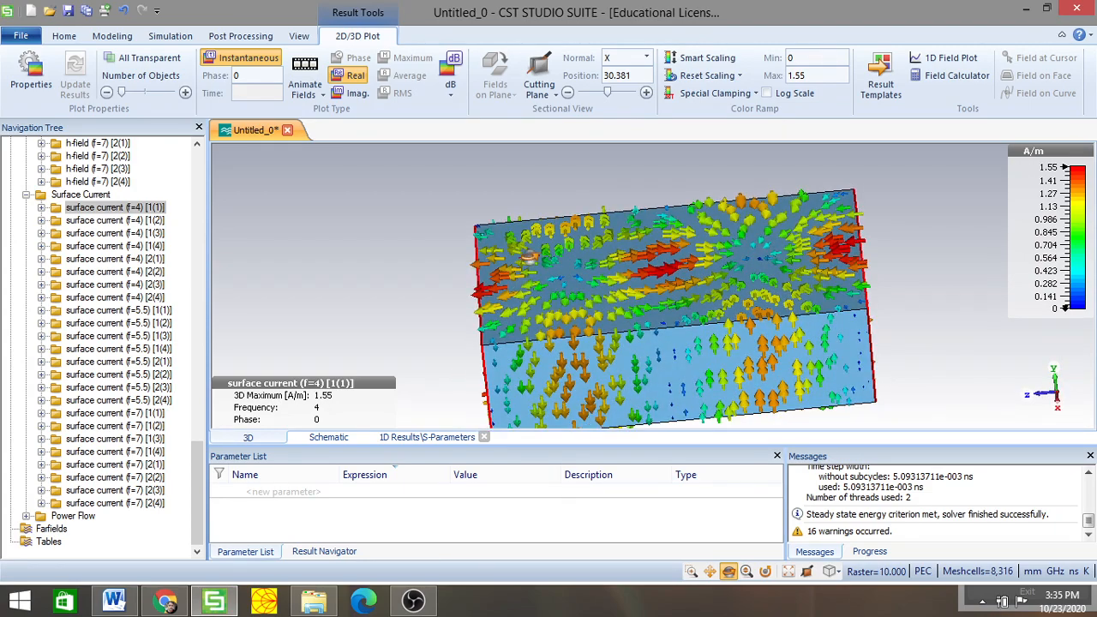
left_click_drag(528, 259, 537, 84)
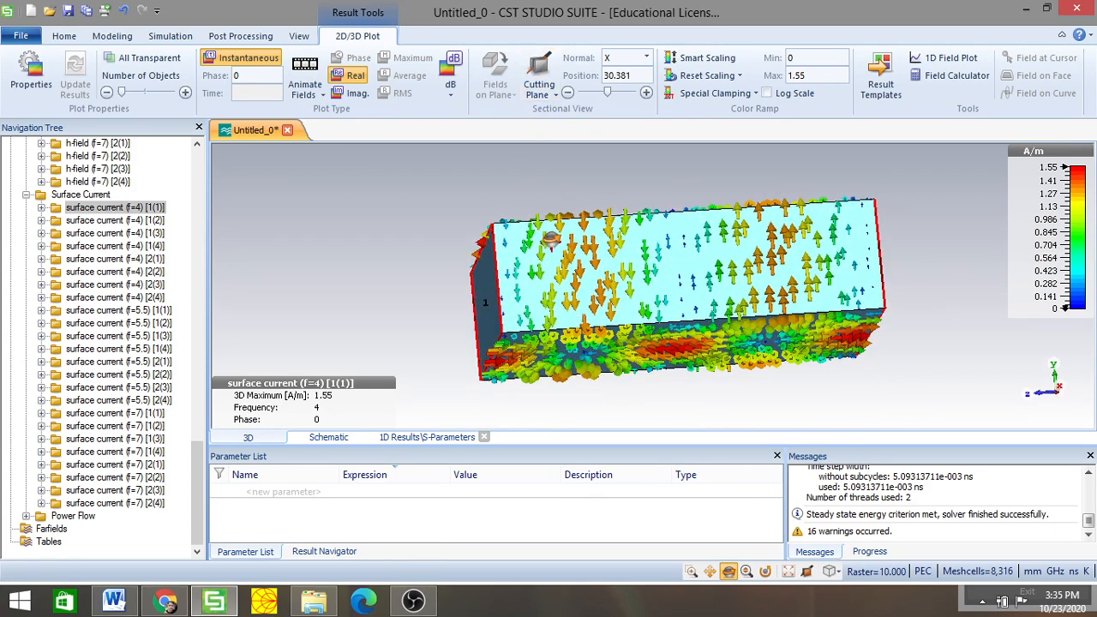
left_click_drag(552, 242, 547, 136)
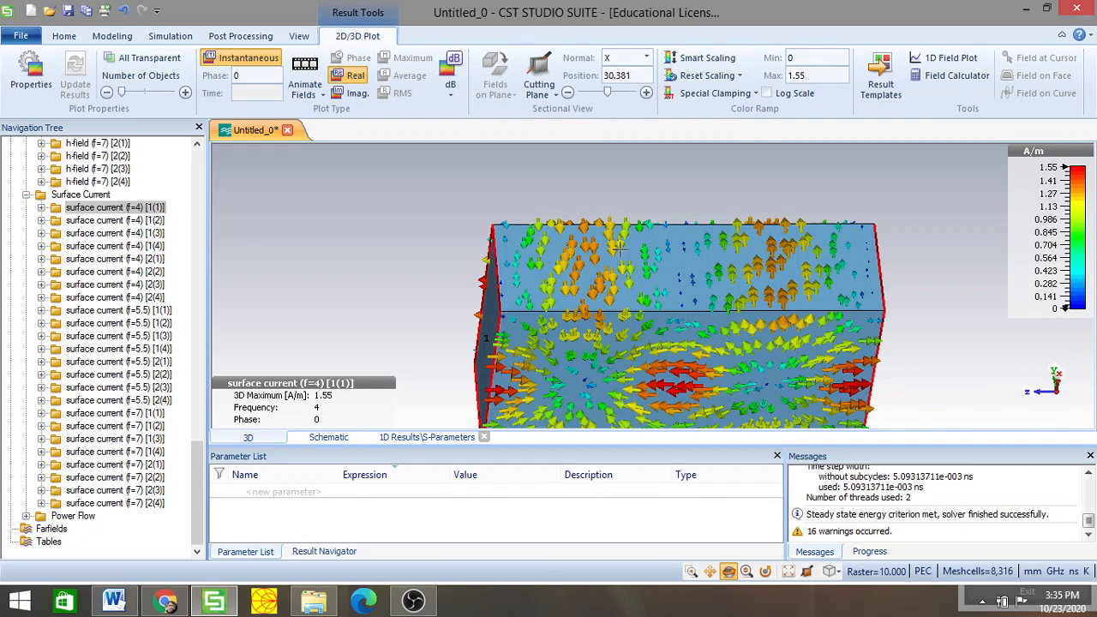
left_click_drag(615, 247, 614, 483)
left_click_drag(646, 478, 700, 472)
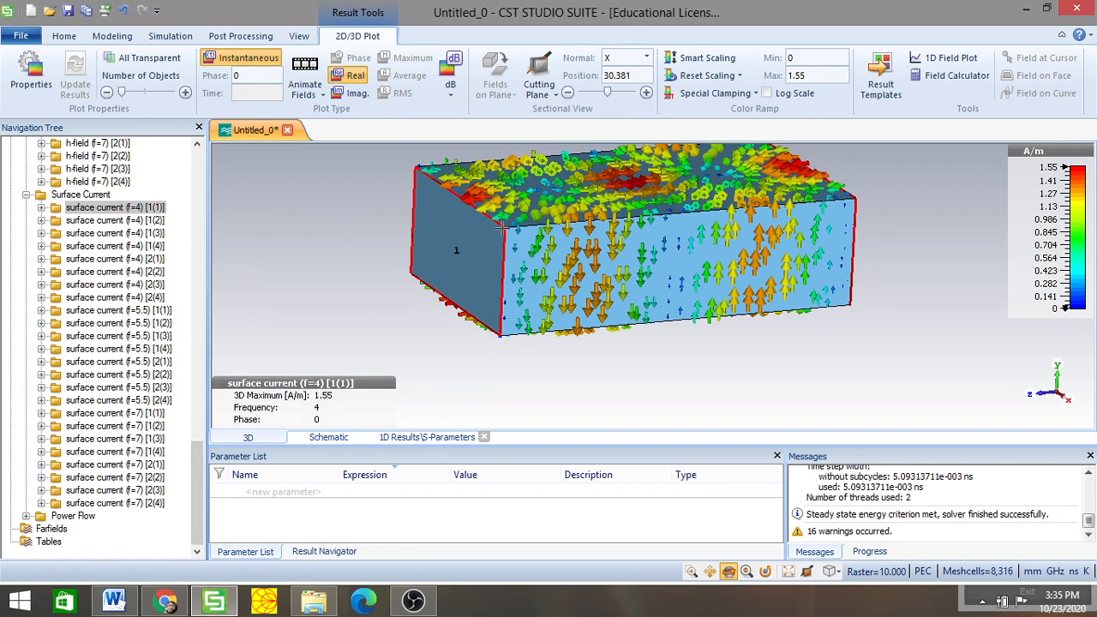
left_click(788, 573)
scroll(589, 232, "up", 2)
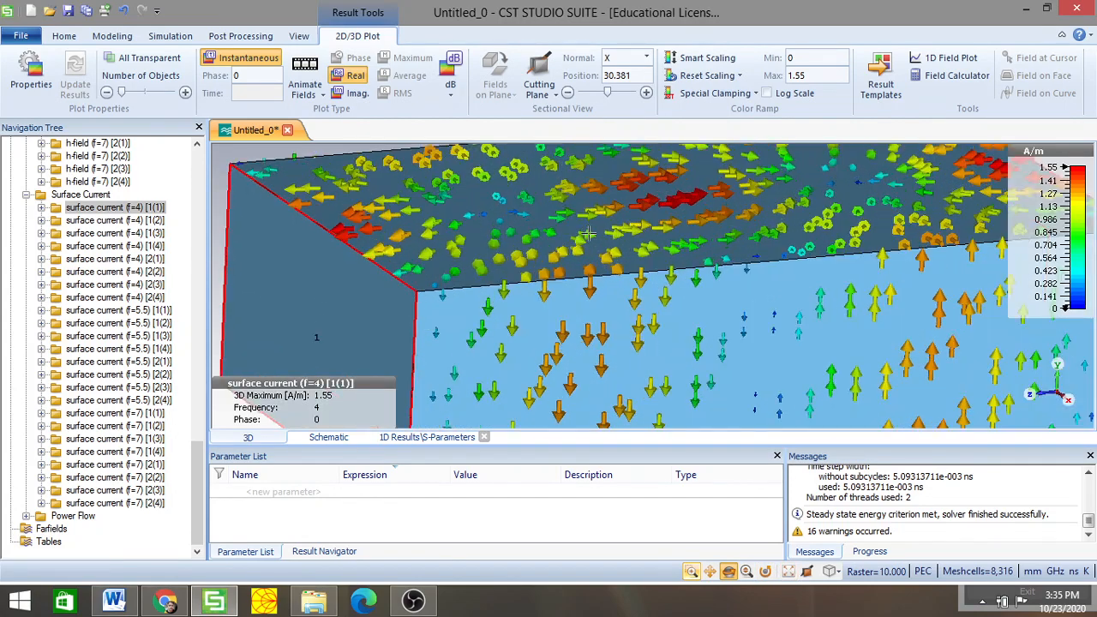
scroll(589, 233, "down", 2)
left_click_drag(520, 208, 512, 304)
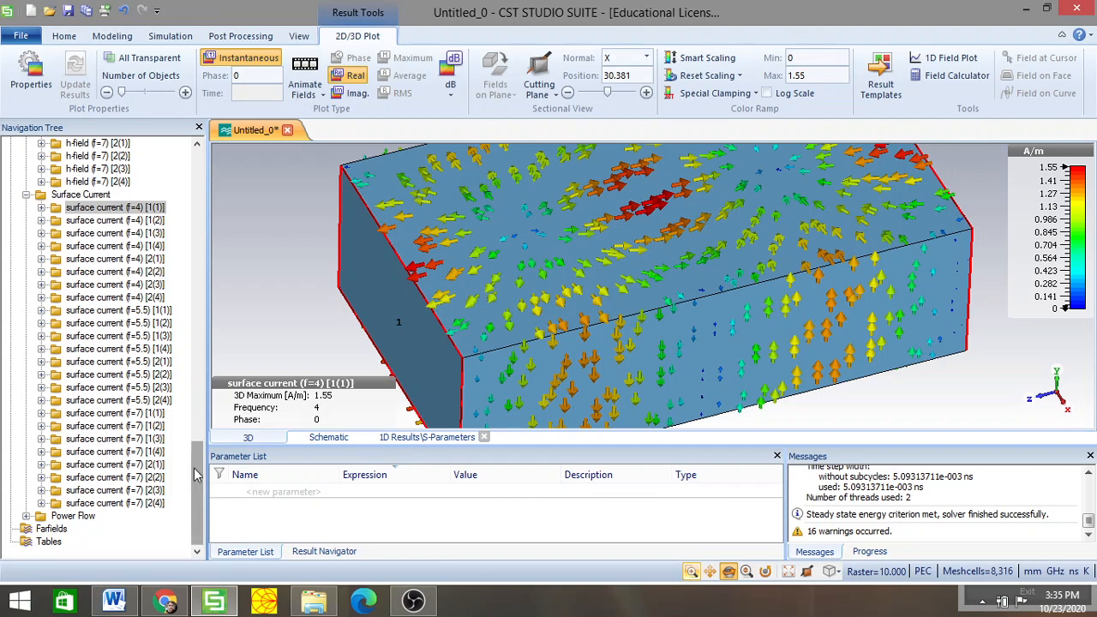
Make all parts transparent on the e-field (f=4) [1(1)] plot and return to surface current (f=4) [1(1)]
left_click_drag(195, 475, 195, 304)
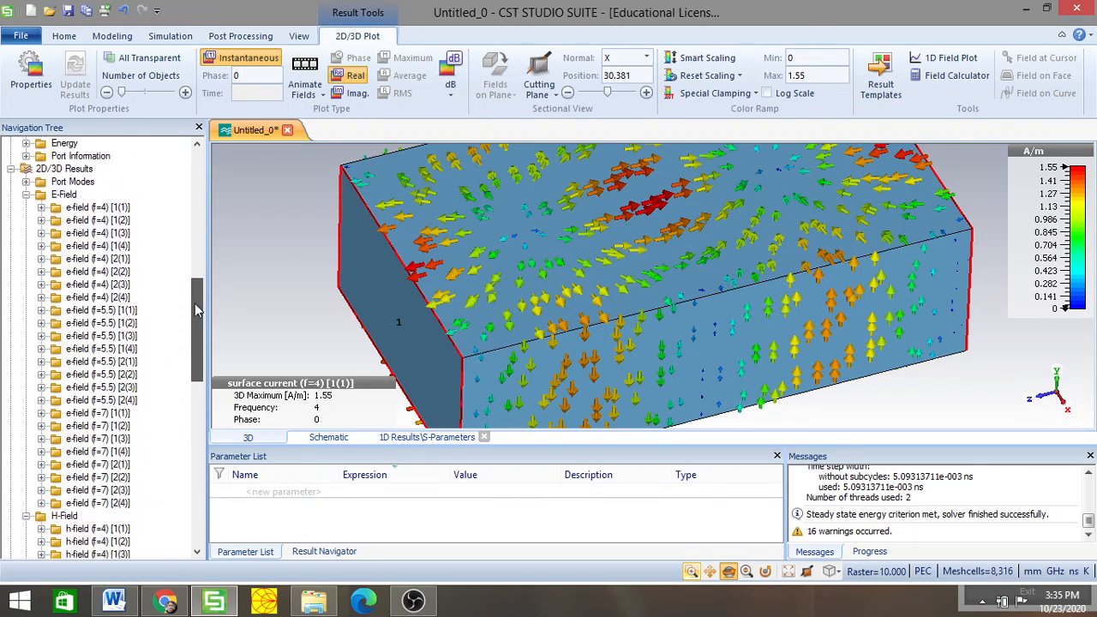
left_click(97, 208)
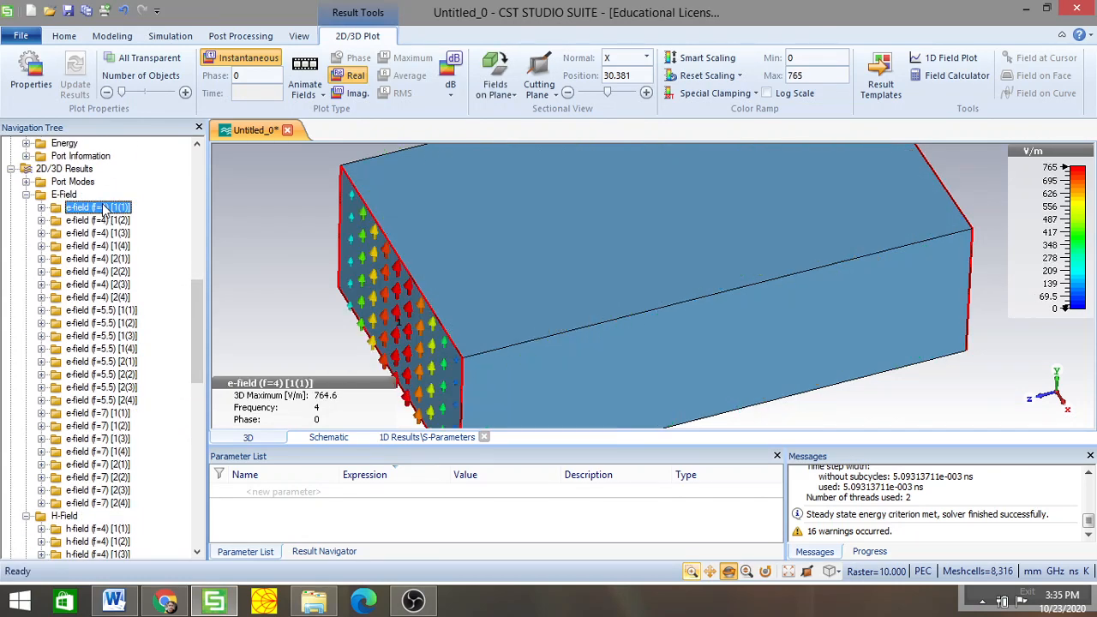
left_click(151, 58)
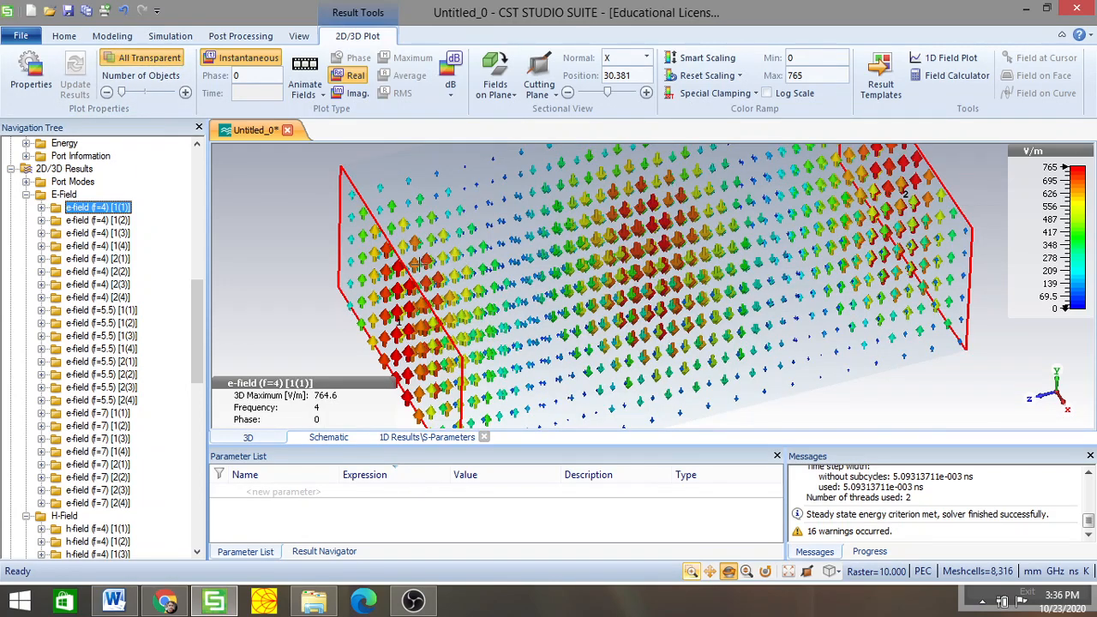
left_click_drag(198, 340, 186, 518)
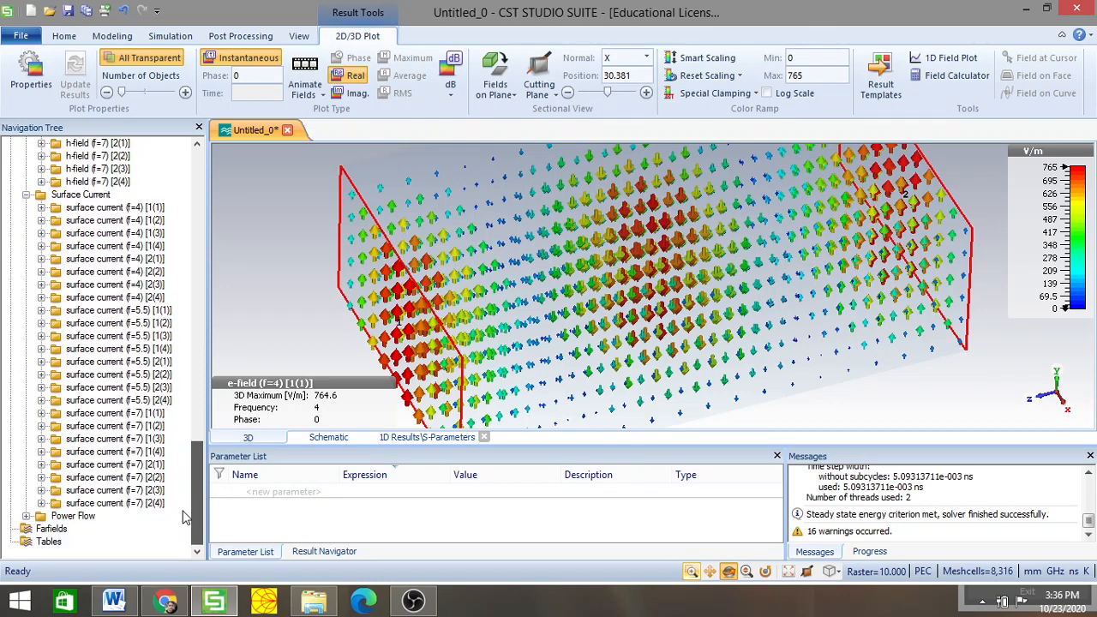
left_click(133, 209)
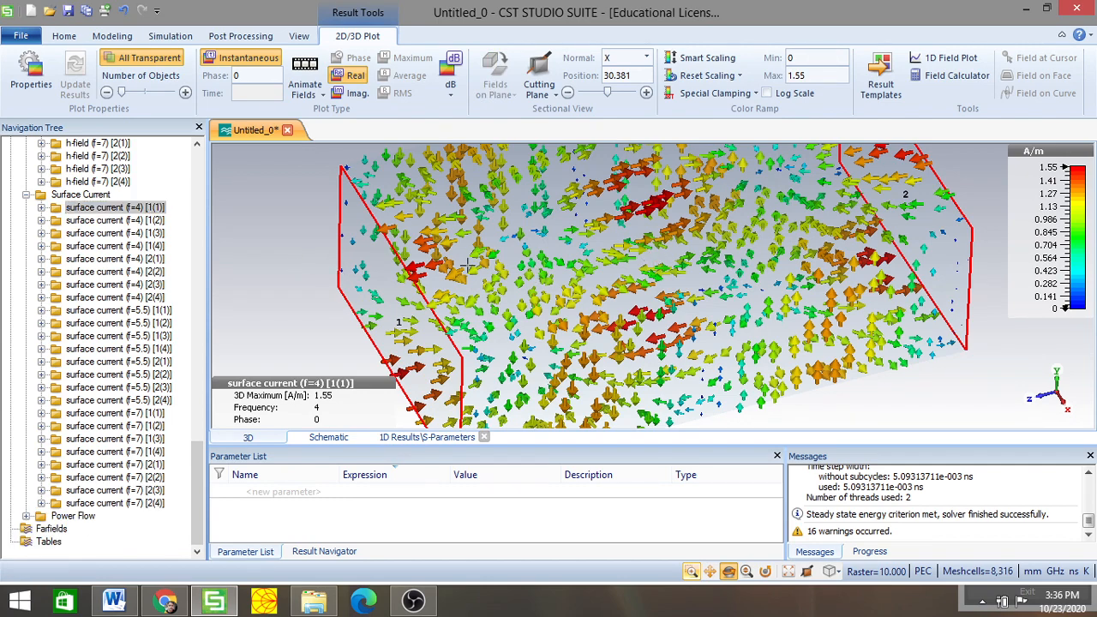
Animate the surface current (f=4) [1(1)] plot and examine the moving arrows both close up and across the whole waveguide
scroll(469, 266, "down", 3)
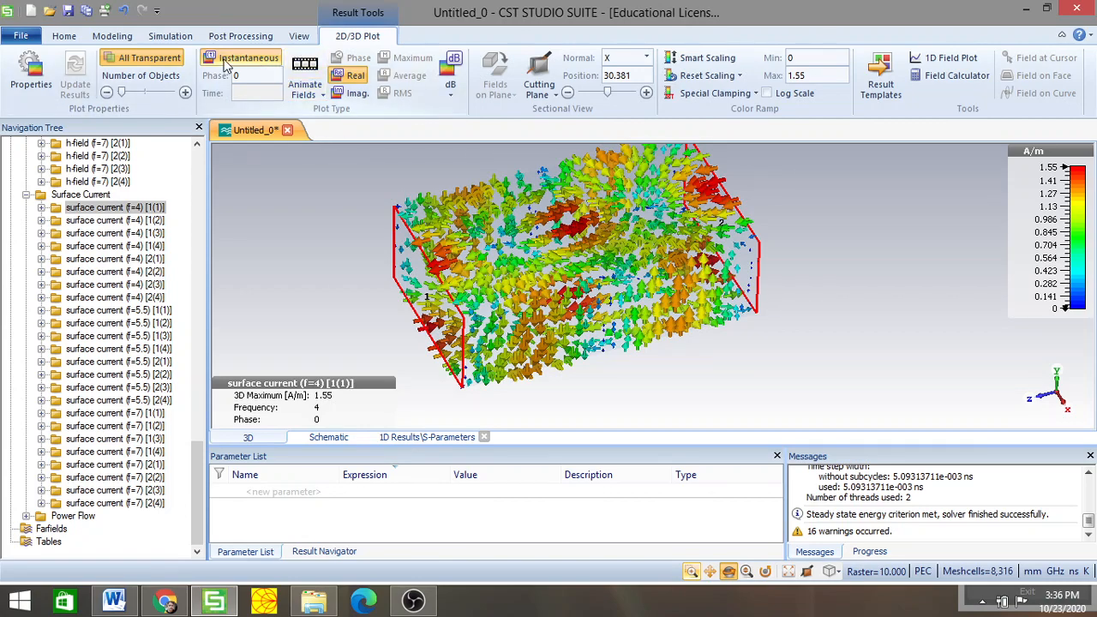
left_click(304, 78)
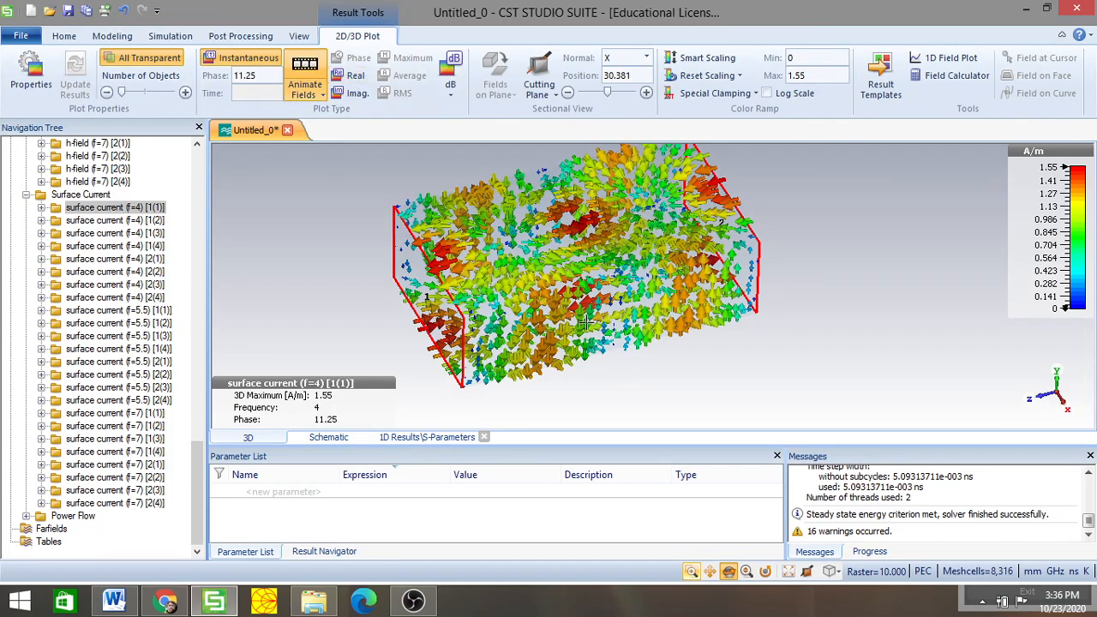
scroll(701, 322, "up", 2)
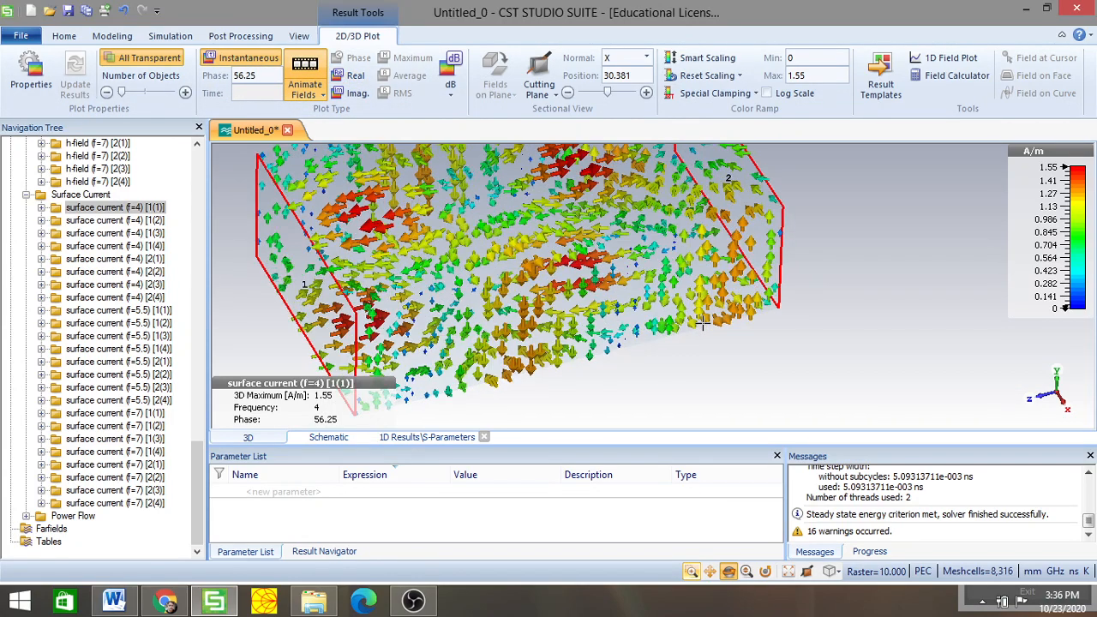
scroll(700, 321, "down", 3)
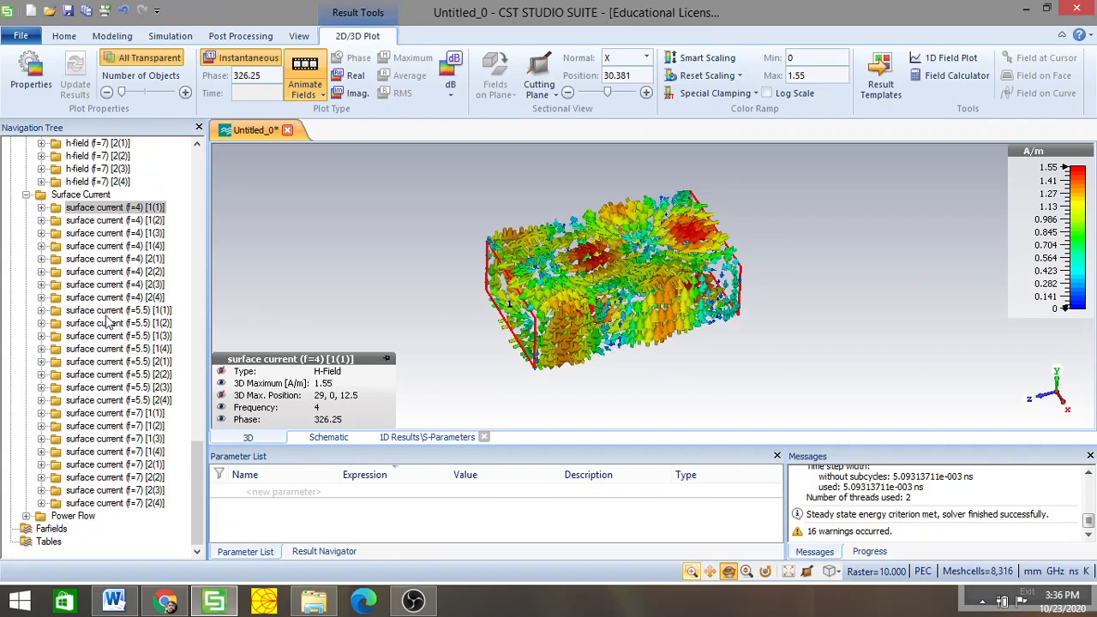
Display the power (f=4) [1(1)] result from Power Flow and increase its number of plotted arrows to nearly the maximum
left_click(62, 516)
left_click(27, 517)
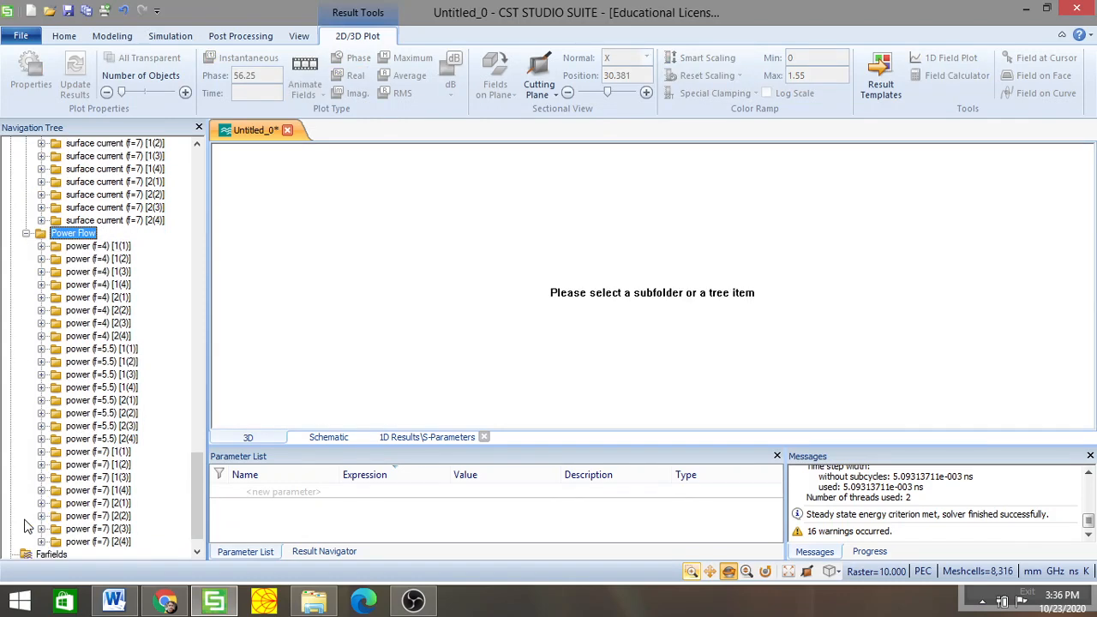
left_click(111, 250)
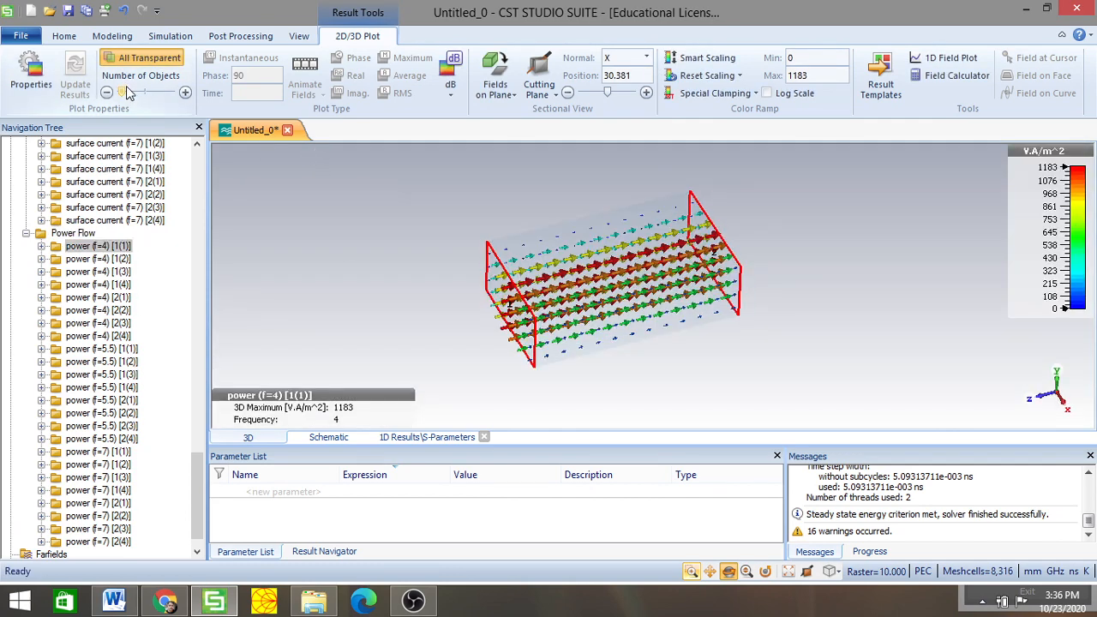
left_click_drag(125, 91, 170, 96)
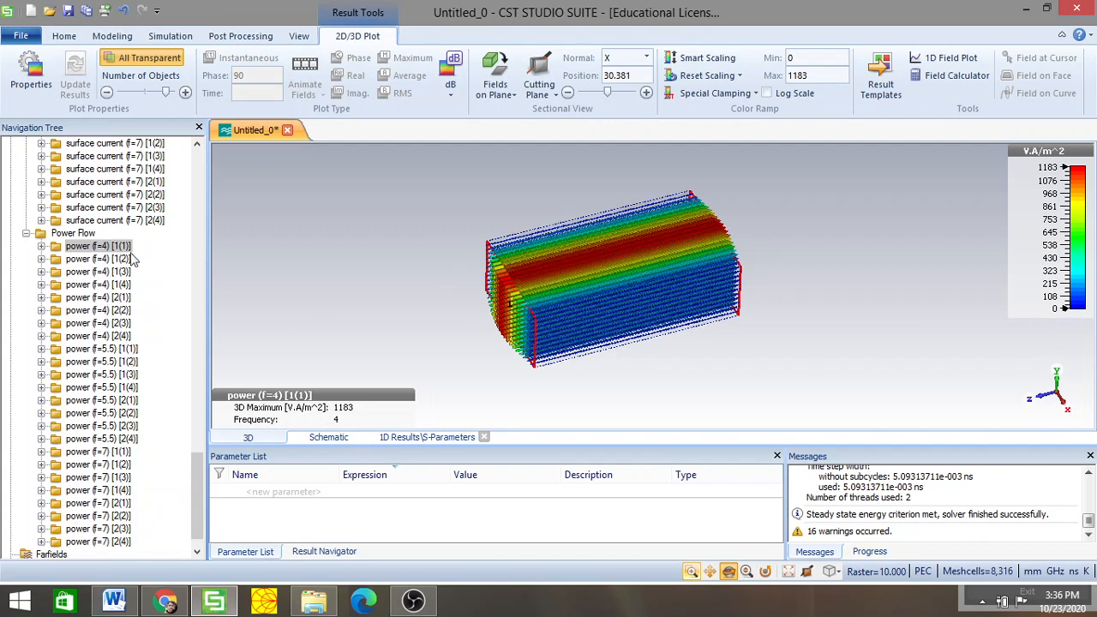
View the power flow results for f=5.5 [1(2)], f=5.5 [1(3)] and f=7 [2(4)], examining the last from another angle
left_click(119, 363)
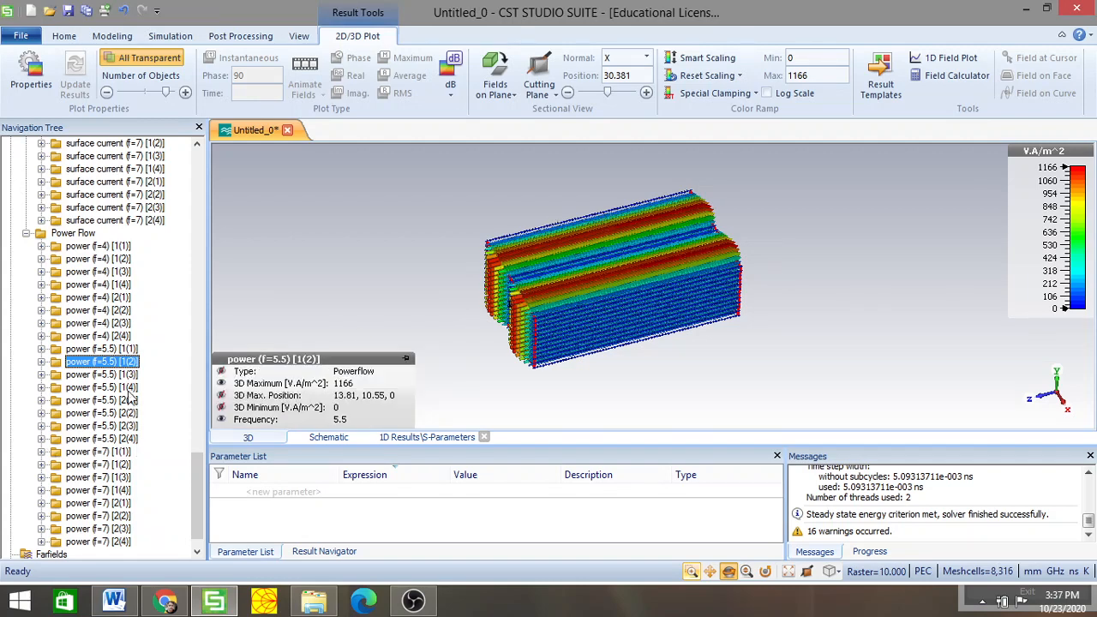
left_click(125, 376)
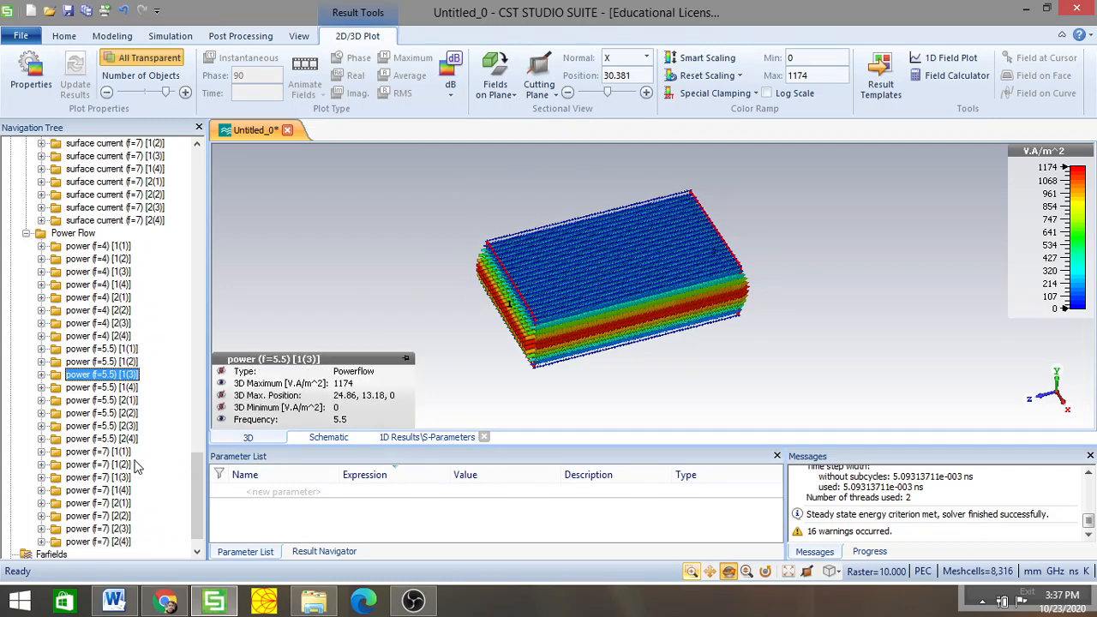
left_click(119, 543)
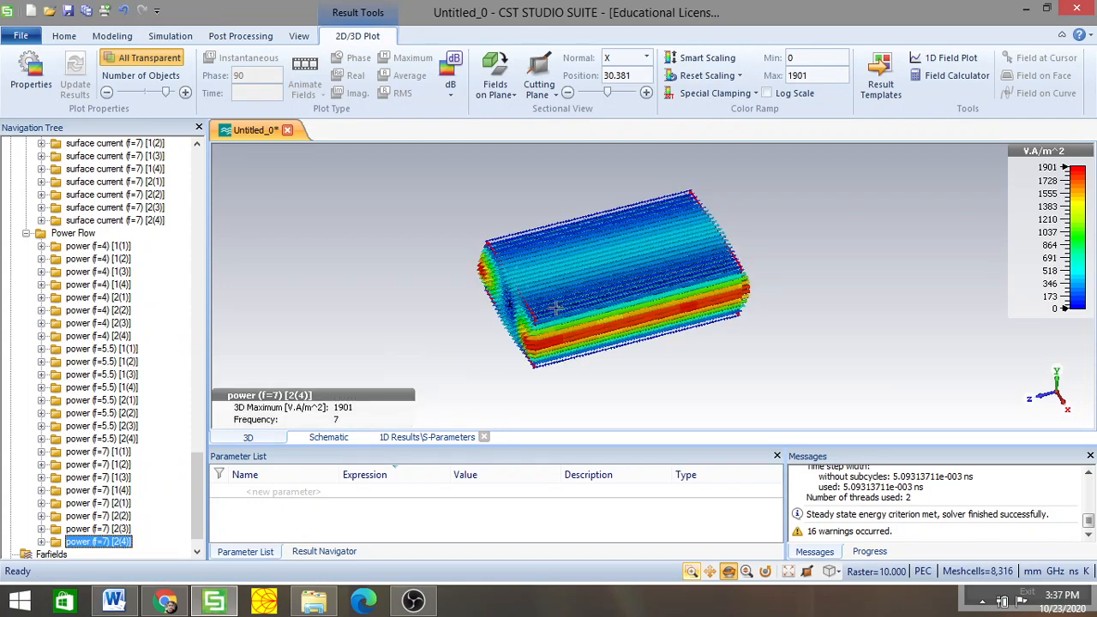
left_click_drag(564, 300, 651, 357)
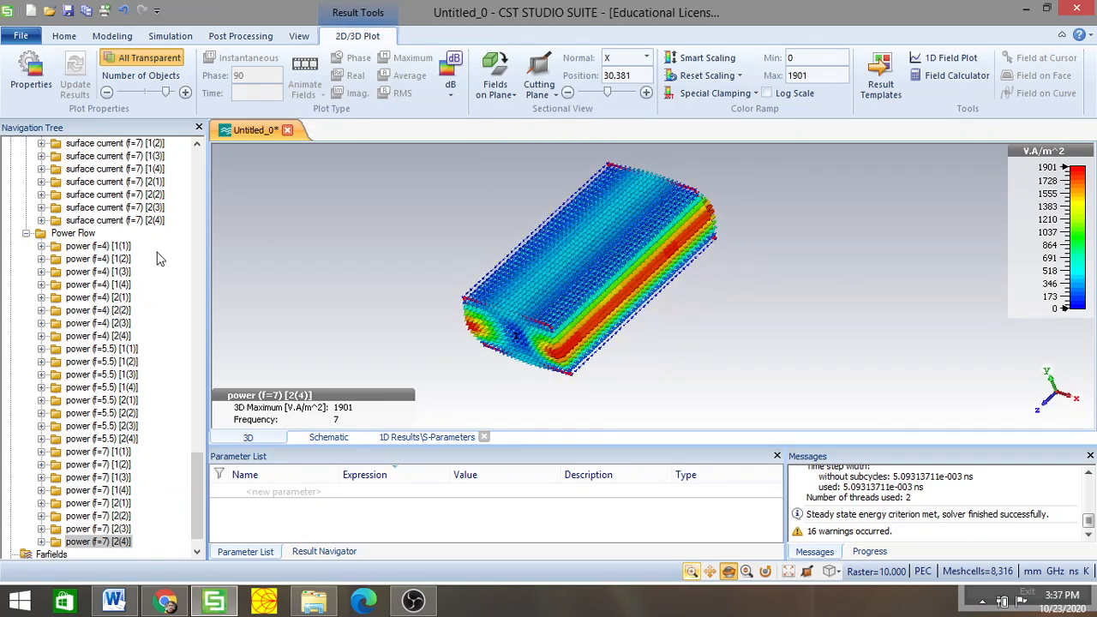
Redisplay the power (f=4) [1(1)] result and examine its distribution along the waveguide from the port 1 end
left_click(109, 246)
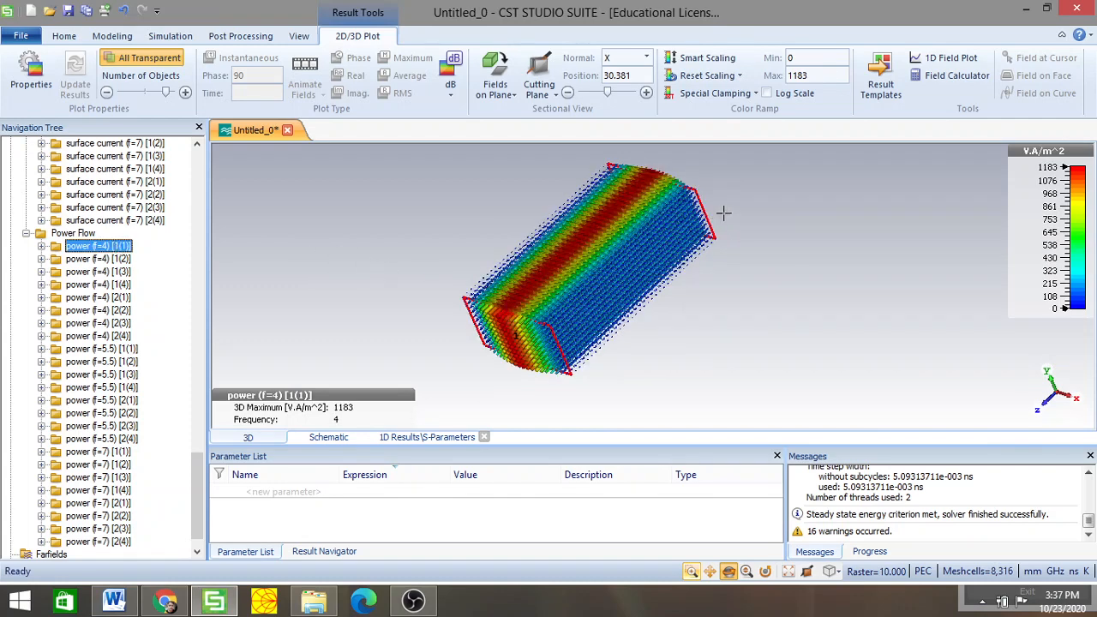
left_click_drag(723, 213, 696, 186)
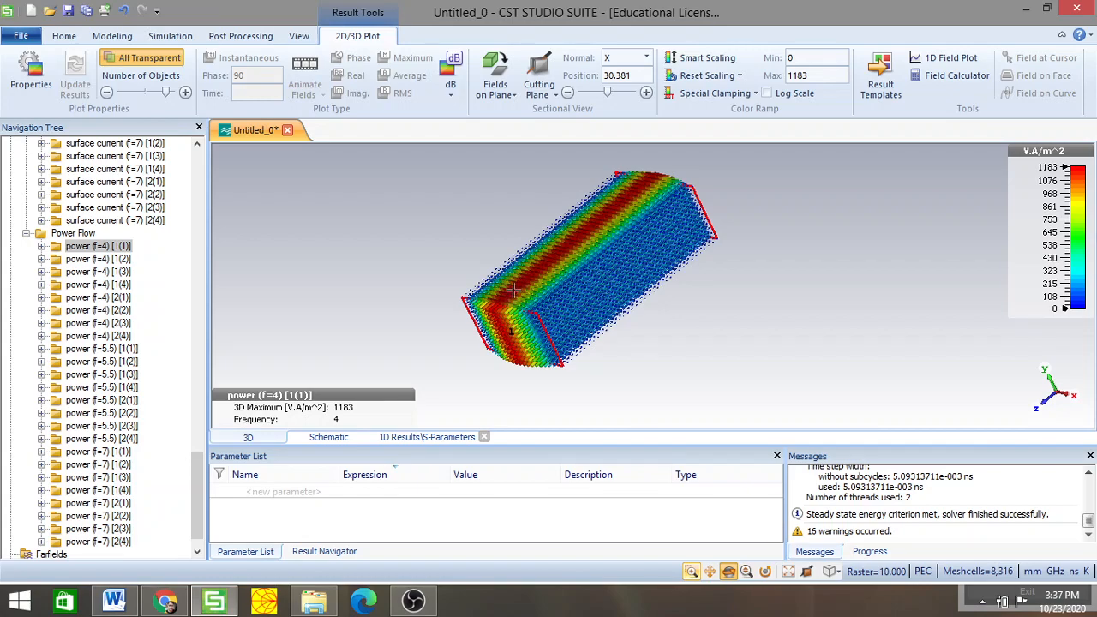
left_click_drag(512, 291, 577, 286)
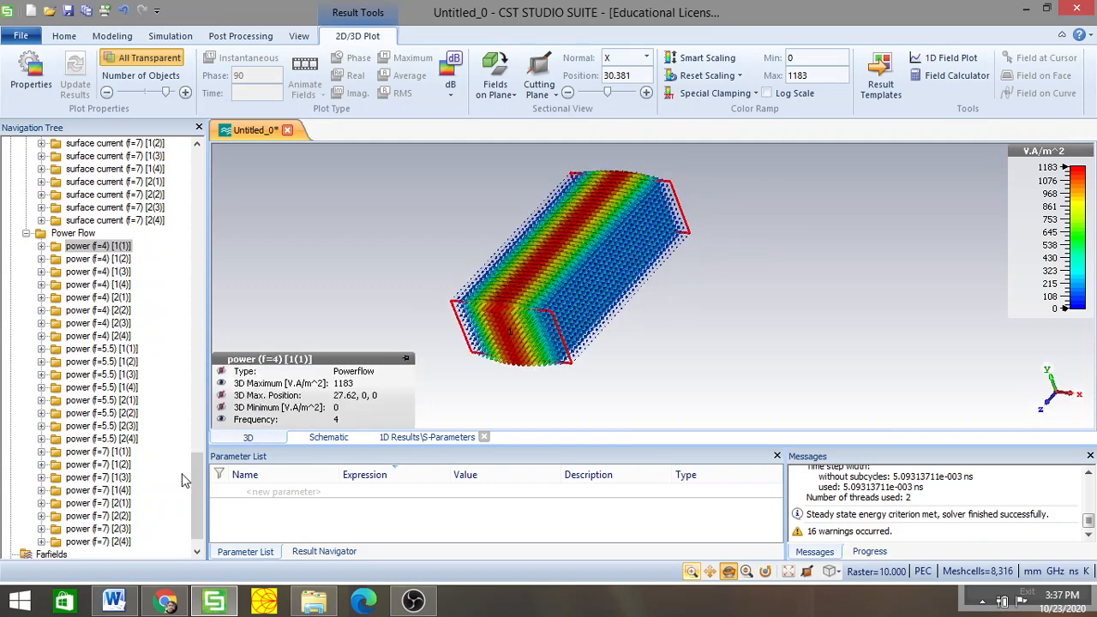
View the power (f=7) results for modes [1(2)], [1(3)] and [1(4)] in turn
left_click(124, 465)
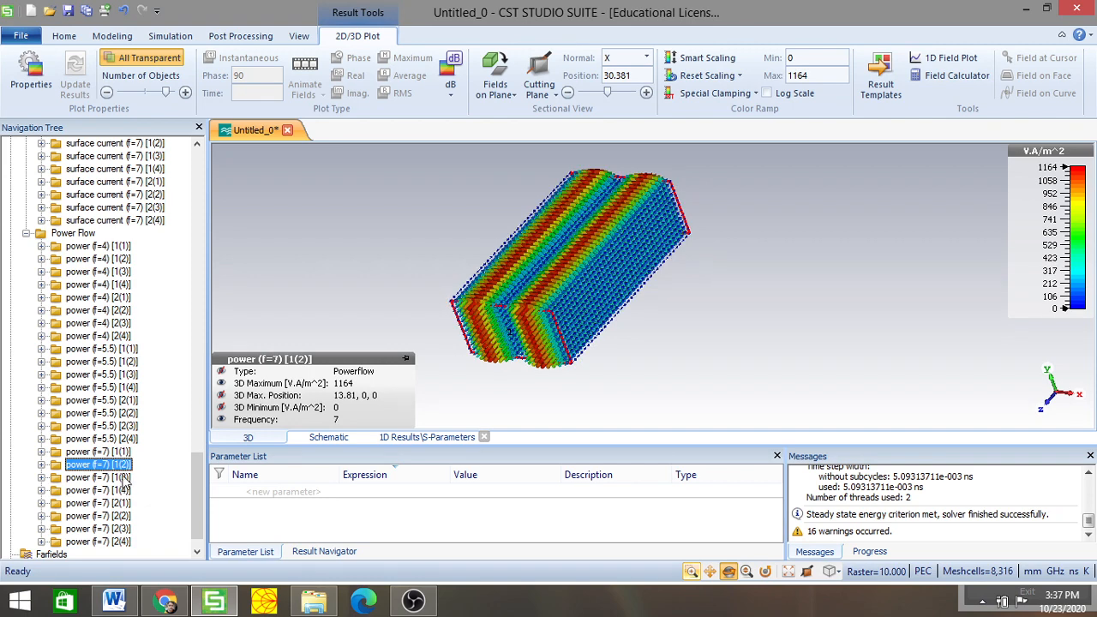
left_click(126, 477)
left_click(127, 490)
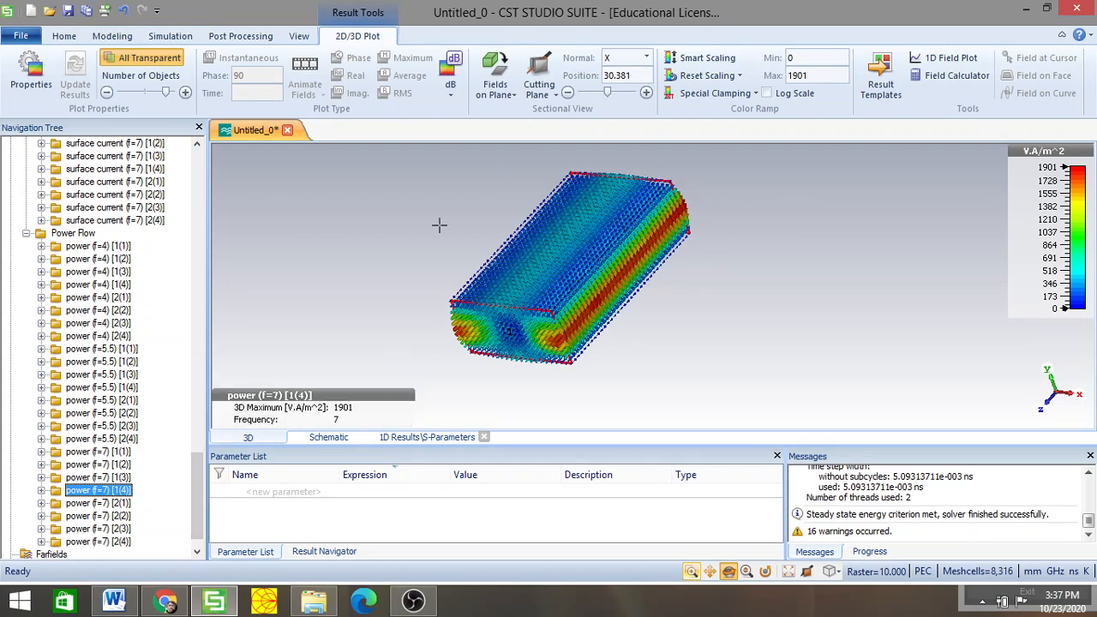
left_click_drag(192, 509, 215, 401)
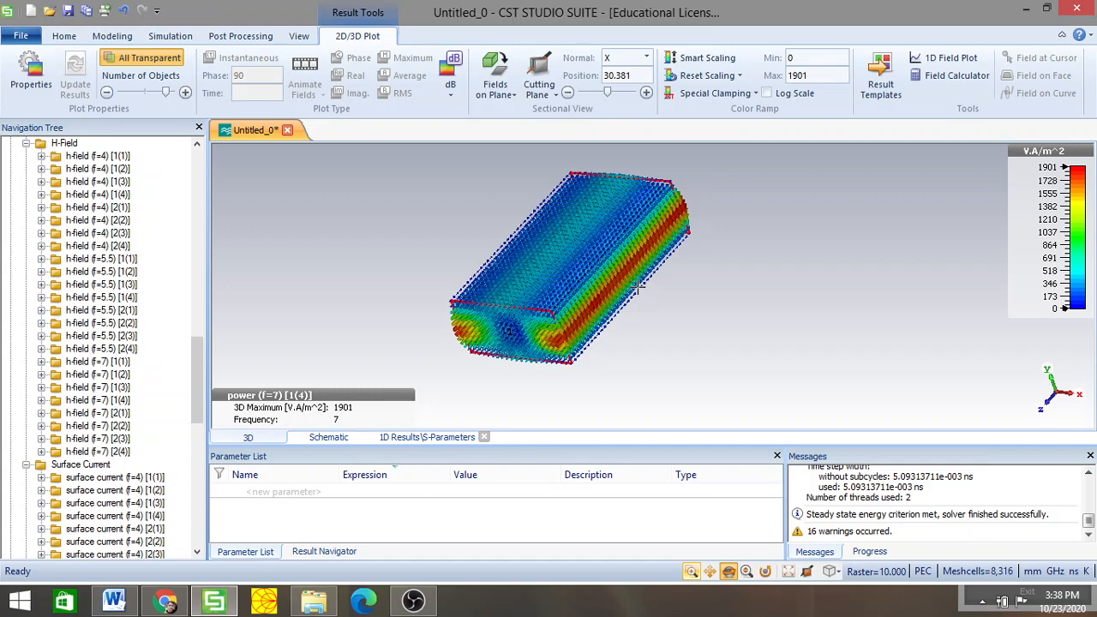
left_click(413, 600)
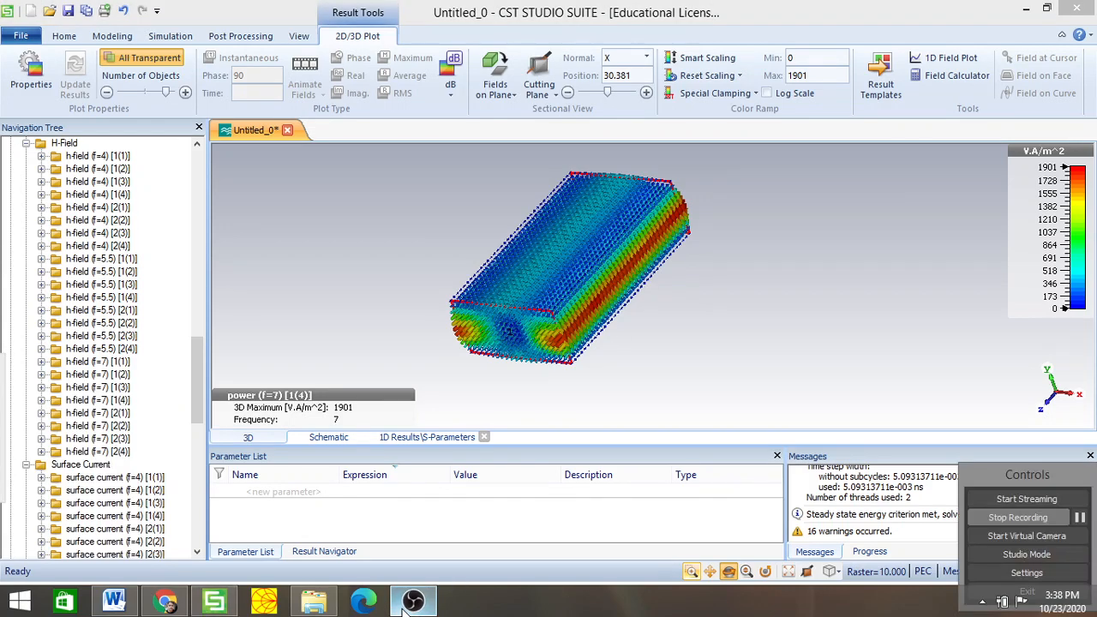